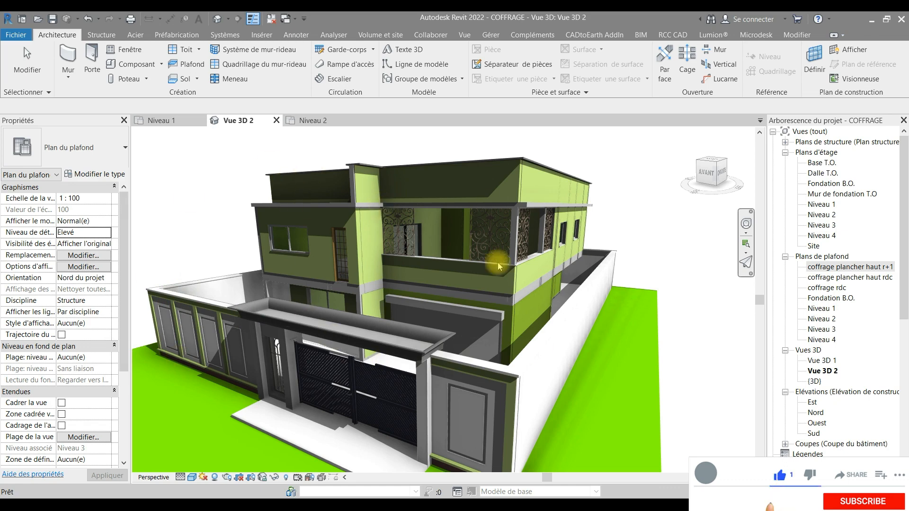
Set the discipline of the perspective view Vue 3D 2 to Structure
{"action": "left_click", "coordinate": [379, 134]}
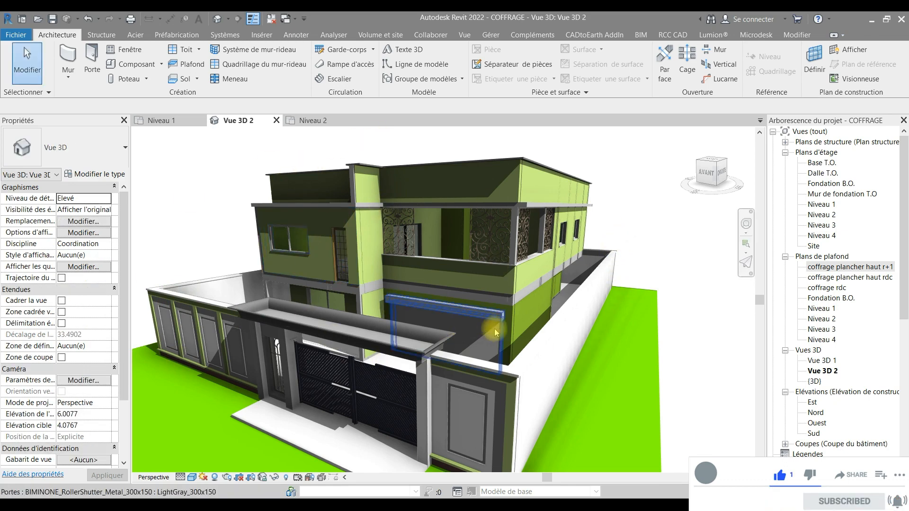
{"action": "middle_click_drag", "start_coordinate": [521, 322], "coordinate": [528, 317]}
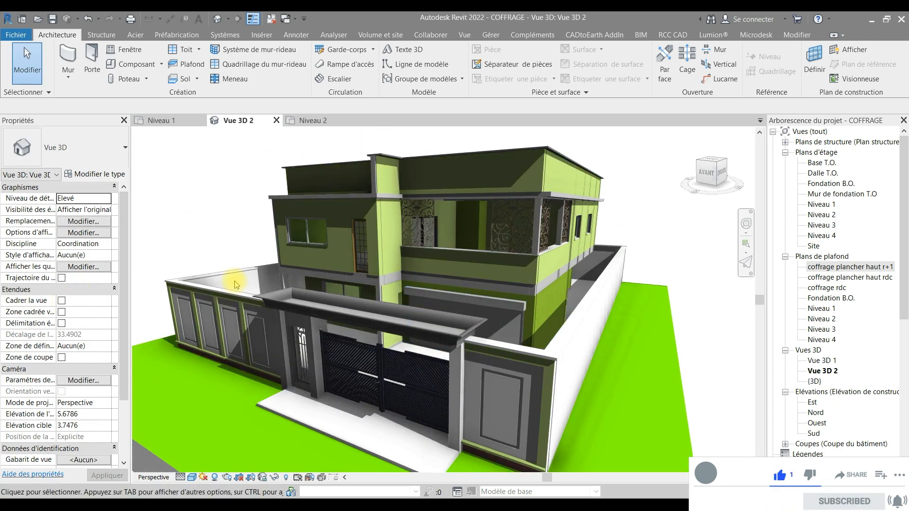
{"action": "scroll", "coordinate": [76, 303], "scroll_direction": "down", "scroll_amount": 4}
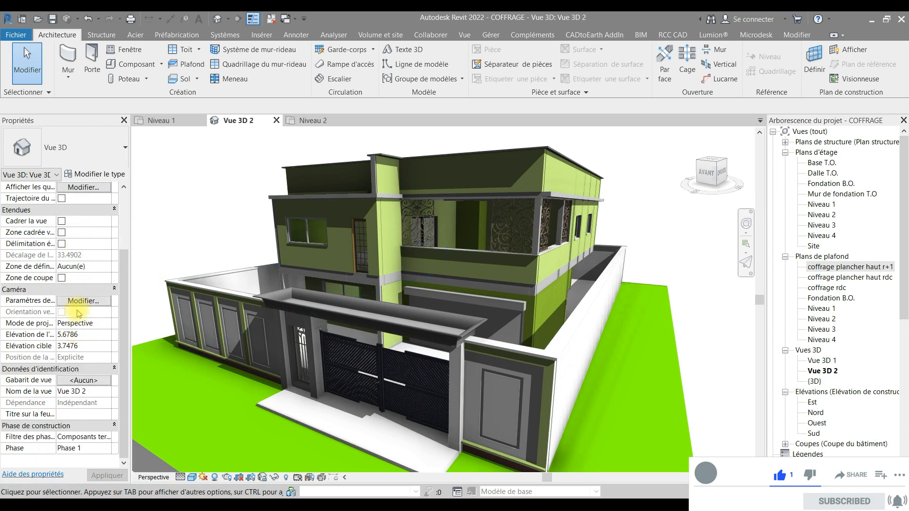
{"action": "scroll", "coordinate": [75, 263], "scroll_direction": "up", "scroll_amount": 4}
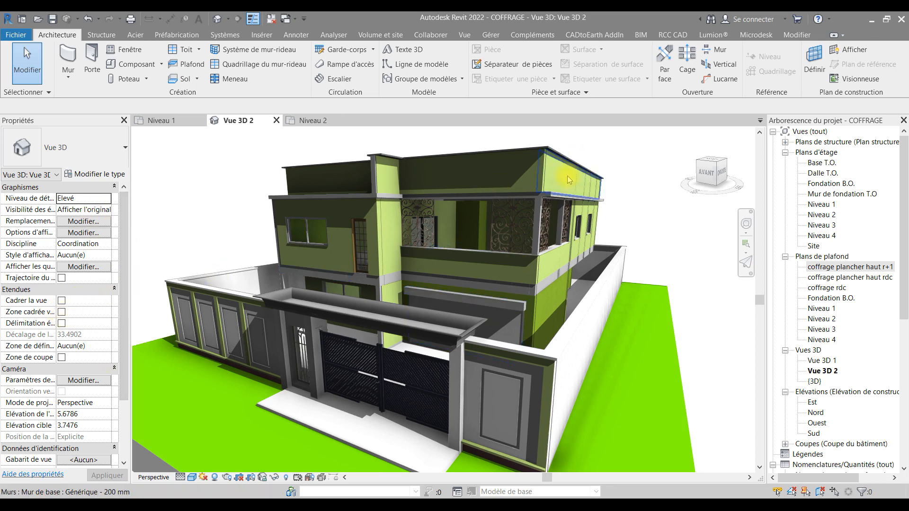
{"action": "left_click", "coordinate": [108, 244]}
{"action": "left_click", "coordinate": [108, 245]}
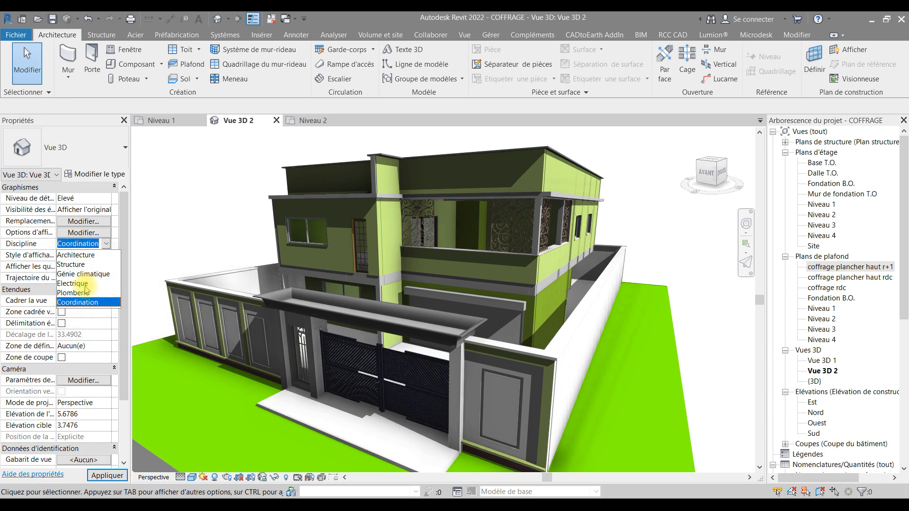
{"action": "left_click", "coordinate": [73, 266]}
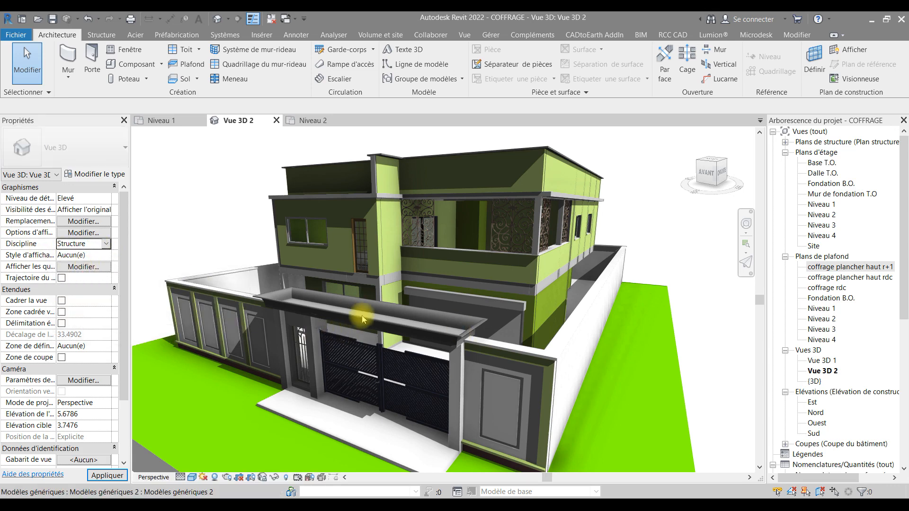
Check the category of the decorative panels on the upper floor and hide Equipement spécialisé in the view's visibility/graphics overrides
{"action": "middle_click_drag", "start_coordinate": [461, 246], "coordinate": [427, 275], "text": "shift"}
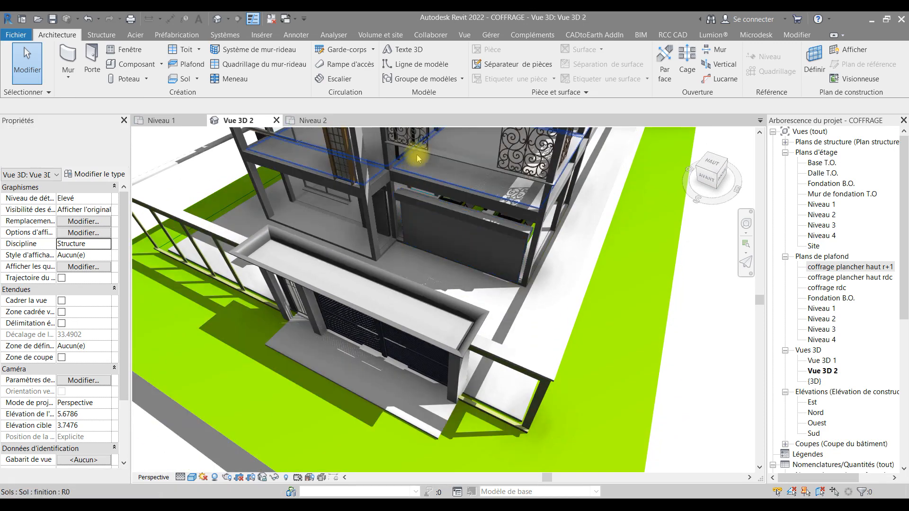
{"action": "left_click", "coordinate": [416, 139]}
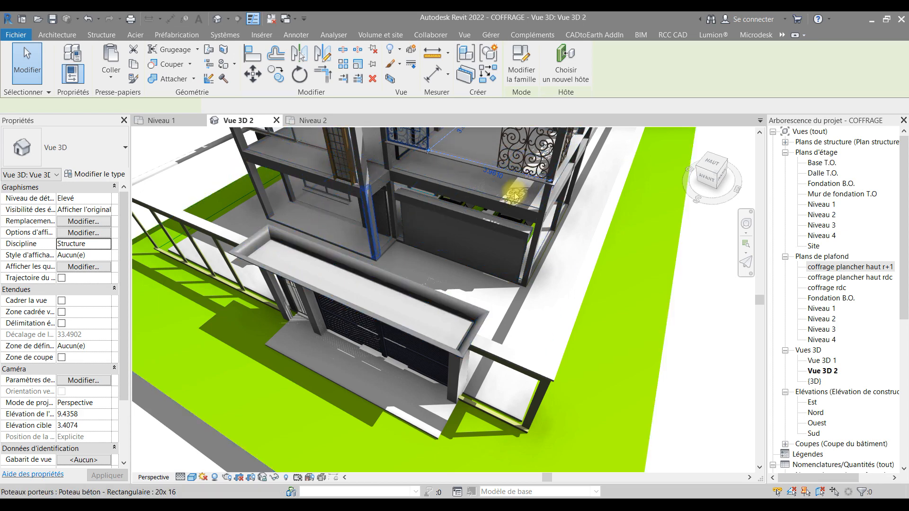
{"action": "left_click", "coordinate": [408, 137]}
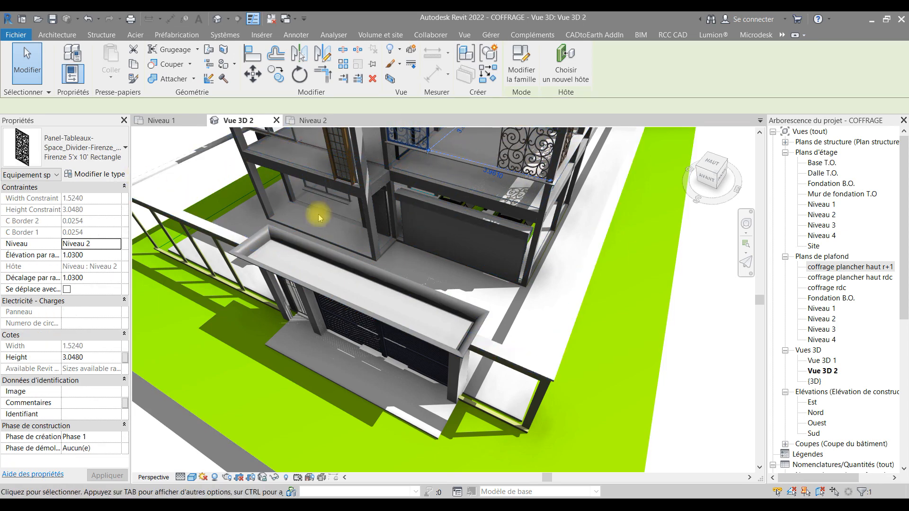
{"action": "left_click", "coordinate": [716, 292]}
{"action": "key", "text": "v"}
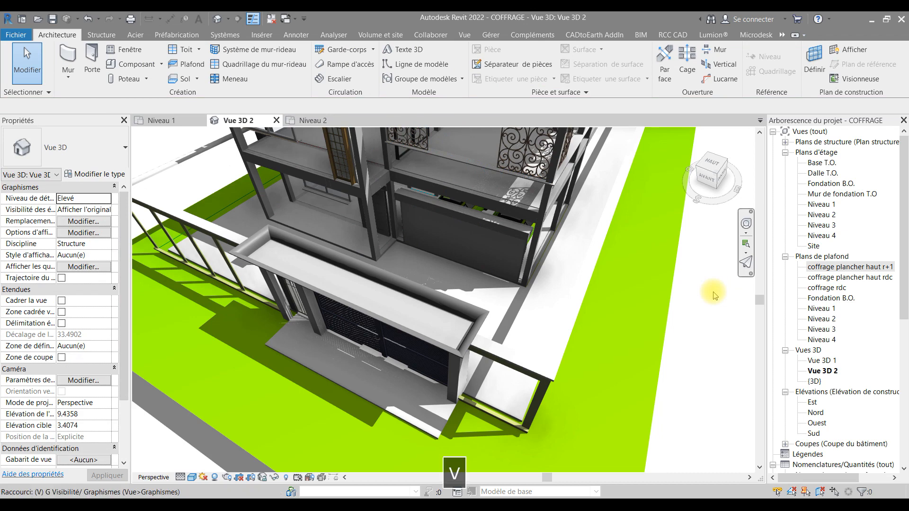
{"action": "key", "text": "g"}
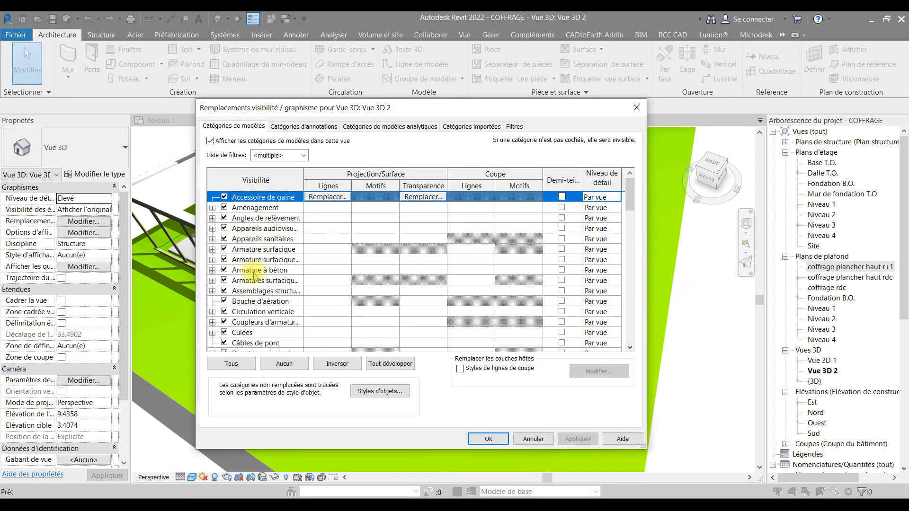
{"action": "left_click", "coordinate": [303, 156]}
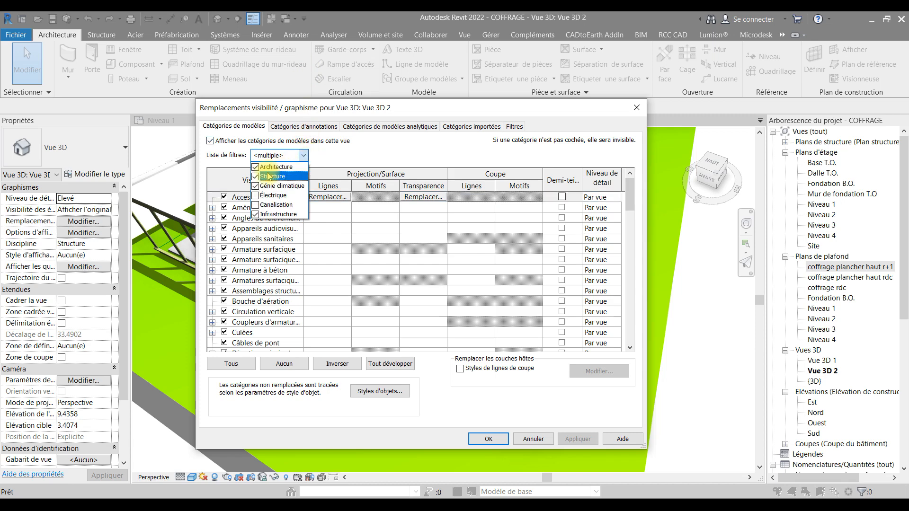
{"action": "left_click", "coordinate": [362, 151]}
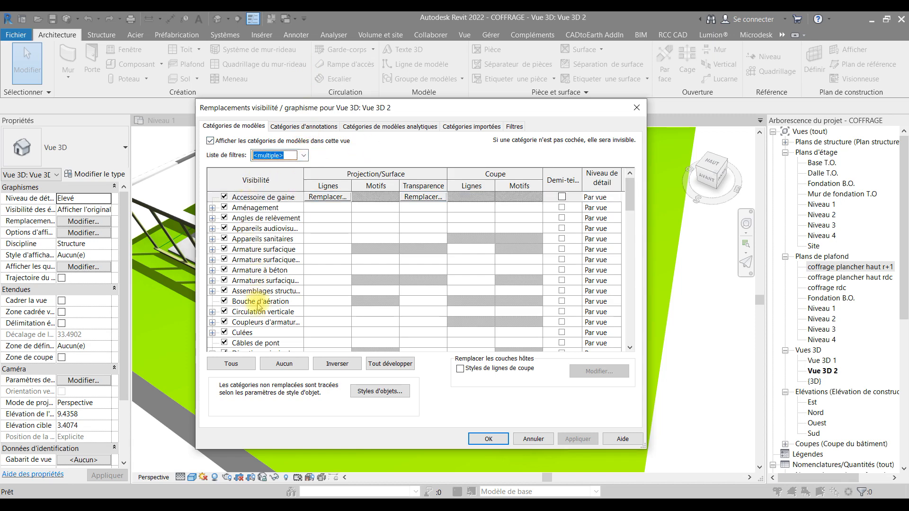
{"action": "scroll", "coordinate": [259, 305], "scroll_direction": "down", "scroll_amount": 5}
{"action": "scroll", "coordinate": [265, 315], "scroll_direction": "down", "scroll_amount": 5}
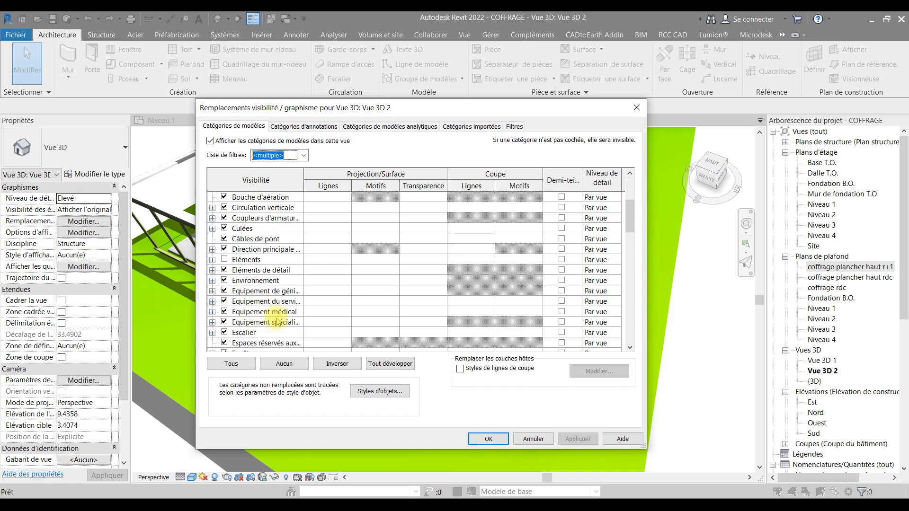
{"action": "left_click", "coordinate": [224, 322]}
Turn off the Fenêtres, Portes and Site model categories as well and apply the visibility overrides
{"action": "scroll", "coordinate": [246, 308], "scroll_direction": "down", "scroll_amount": 7}
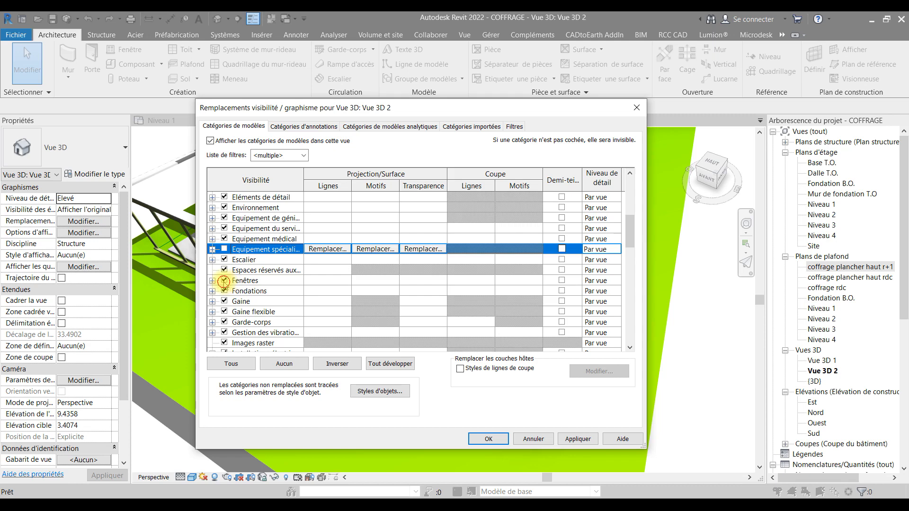
{"action": "scroll", "coordinate": [224, 281], "scroll_direction": "down", "scroll_amount": 5}
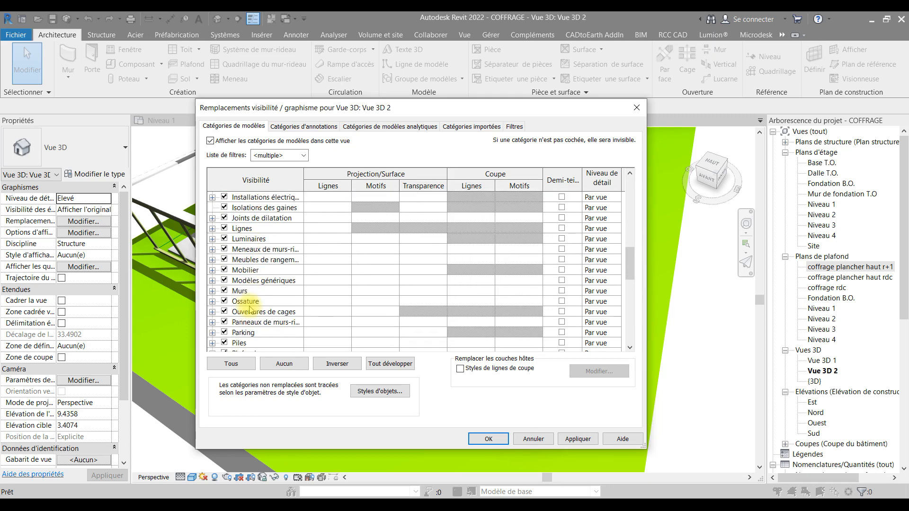
{"action": "scroll", "coordinate": [249, 309], "scroll_direction": "down", "scroll_amount": 2}
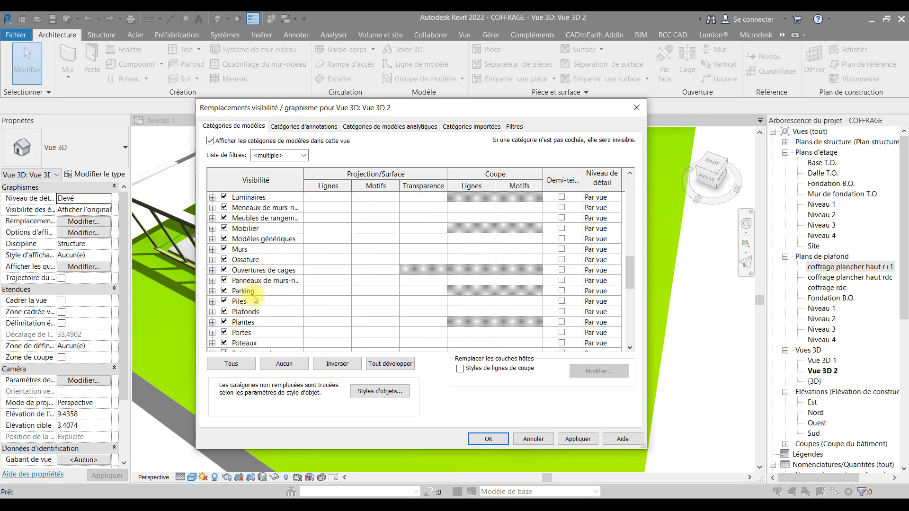
{"action": "scroll", "coordinate": [245, 303], "scroll_direction": "down", "scroll_amount": 2}
{"action": "left_click", "coordinate": [227, 293]}
{"action": "scroll", "coordinate": [233, 284], "scroll_direction": "down", "scroll_amount": 8}
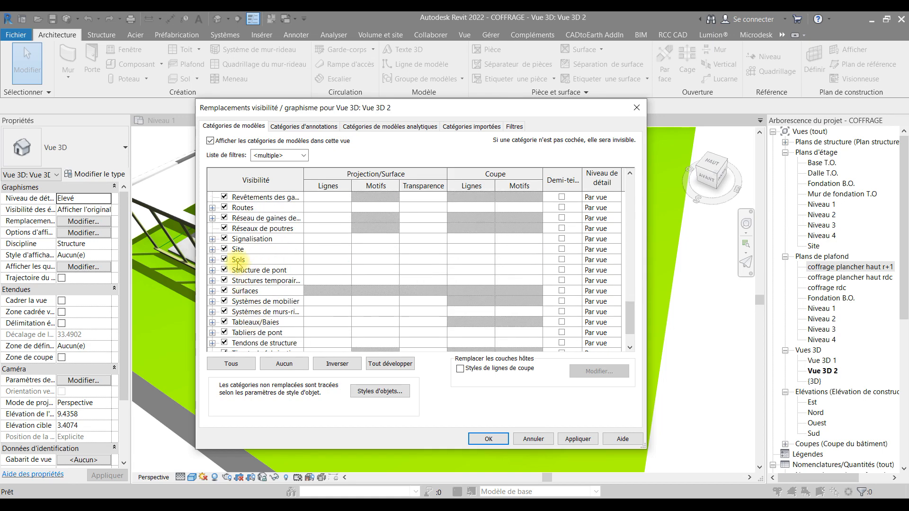
{"action": "left_click", "coordinate": [224, 249]}
{"action": "left_click", "coordinate": [489, 438]}
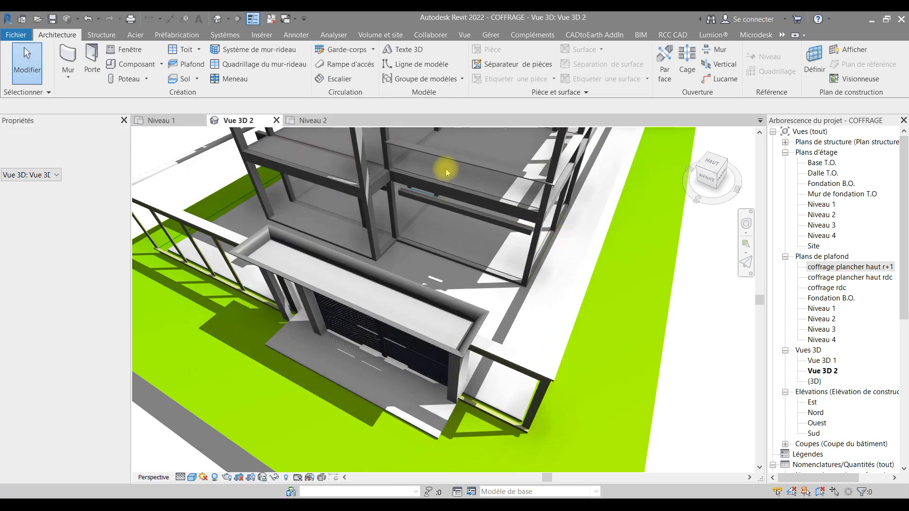
Temporarily hide the finish floor on Niveau 2 to expose the slab structure beneath it
{"action": "middle_click_drag", "start_coordinate": [579, 230], "coordinate": [560, 259]}
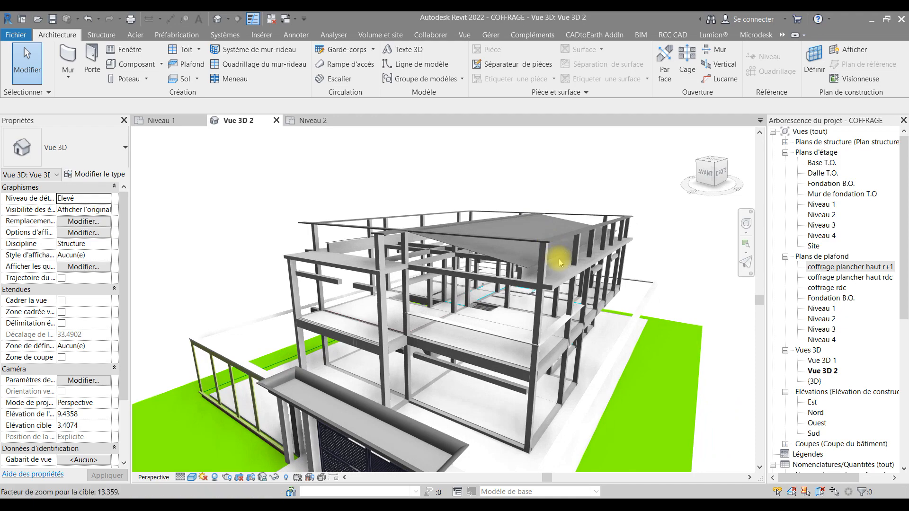
{"action": "scroll", "coordinate": [559, 261], "scroll_direction": "up", "scroll_amount": 5}
{"action": "scroll", "coordinate": [496, 305], "scroll_direction": "up", "scroll_amount": 5}
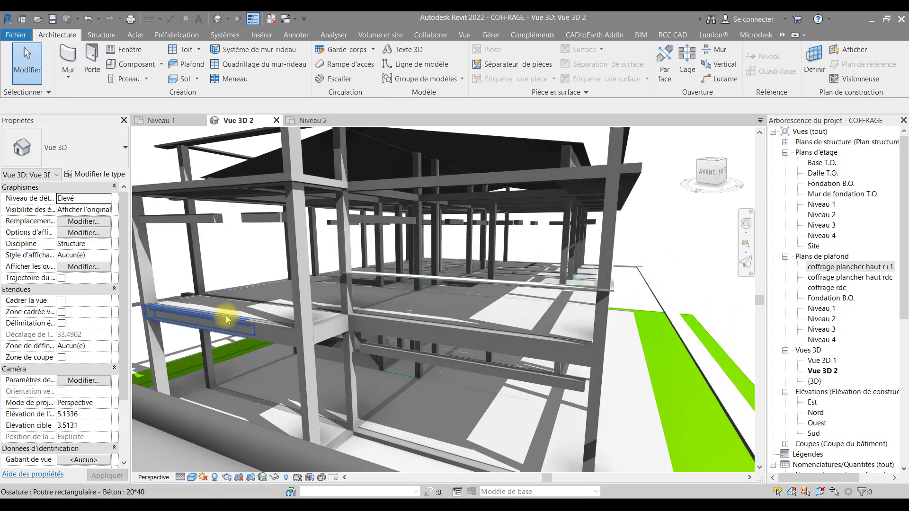
{"action": "left_click", "coordinate": [245, 309]}
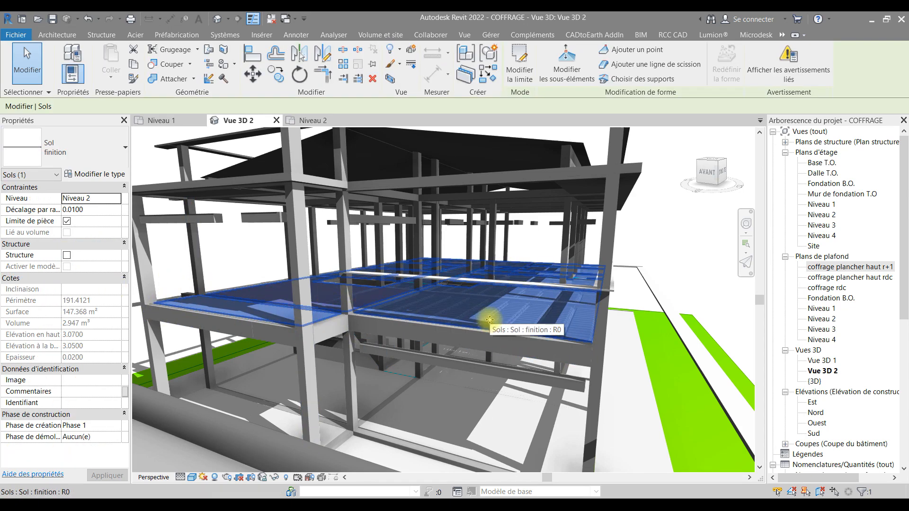
{"action": "left_click", "coordinate": [273, 479]}
{"action": "left_click", "coordinate": [304, 452]}
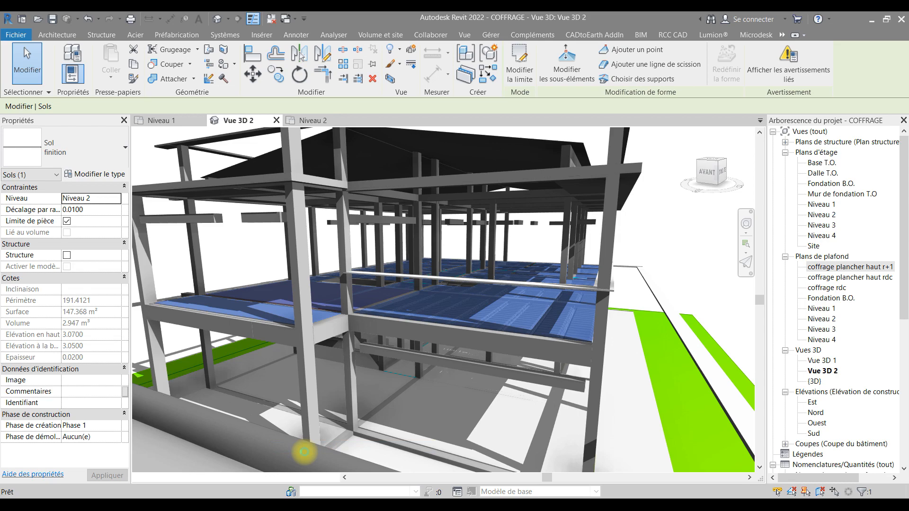
Select the ribbed generic model forming the slab at the building's corner and examine it from several angles
{"action": "middle_click_drag", "start_coordinate": [384, 455], "coordinate": [504, 389]}
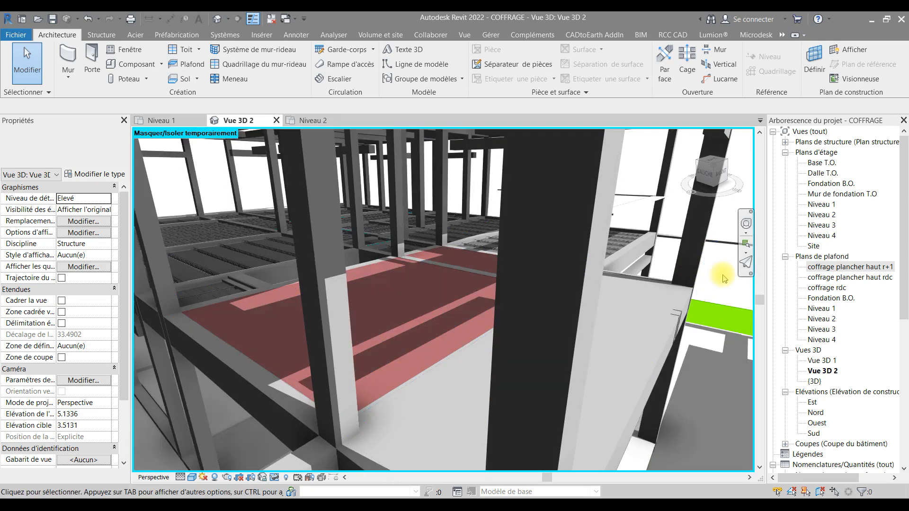
{"action": "left_click", "coordinate": [723, 276]}
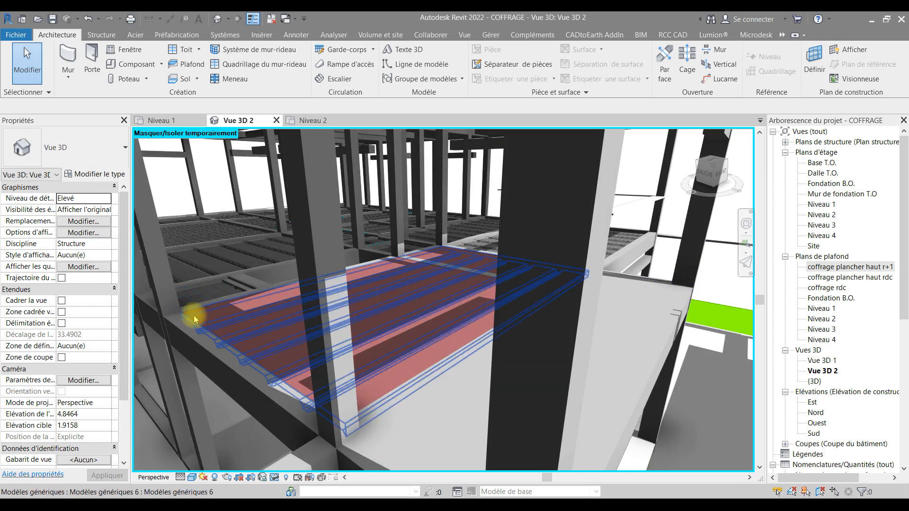
{"action": "left_click", "coordinate": [227, 364]}
{"action": "scroll", "coordinate": [251, 412], "scroll_direction": "down", "scroll_amount": 2}
{"action": "middle_click_drag", "start_coordinate": [252, 412], "coordinate": [326, 368]}
{"action": "middle_click_drag", "start_coordinate": [209, 331], "coordinate": [362, 363]}
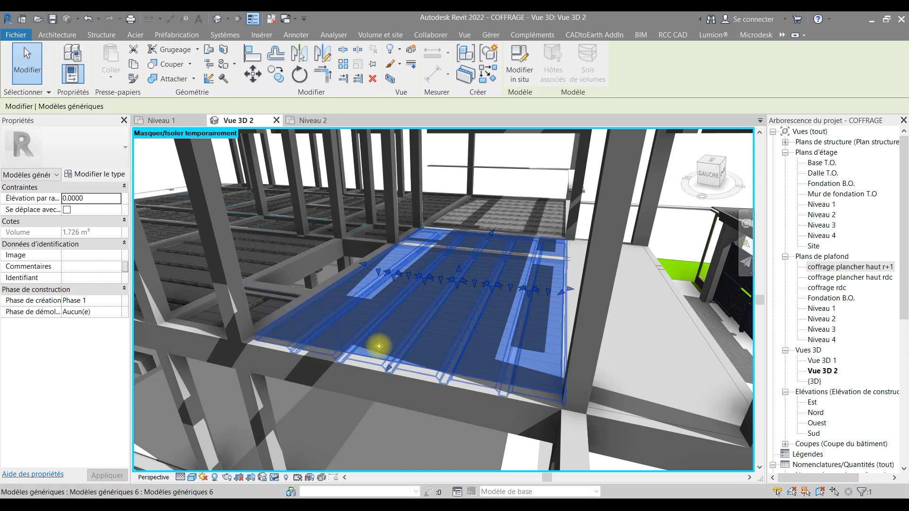
{"action": "key", "text": "Escape"}
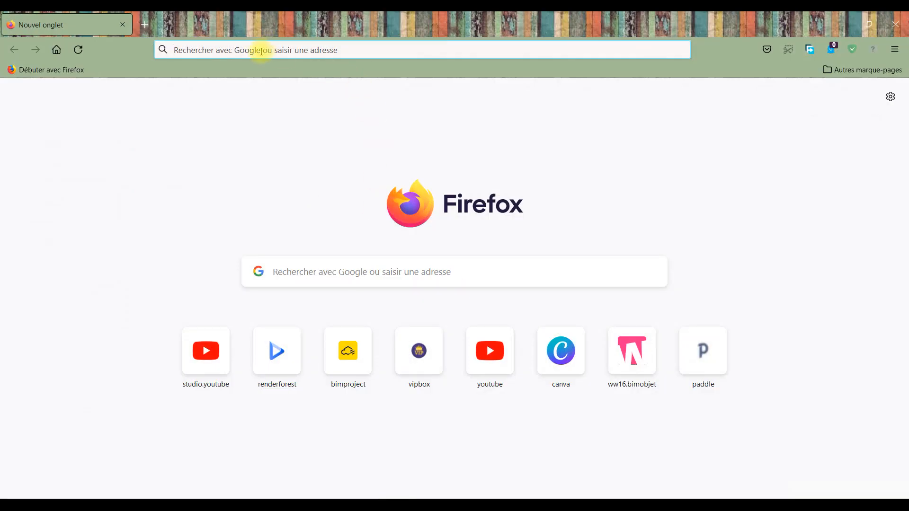
Switch to Firefox, search the web for "bimprojet" and open the BIM Project site at bimproject.cz
{"action": "left_click", "coordinate": [262, 51]}
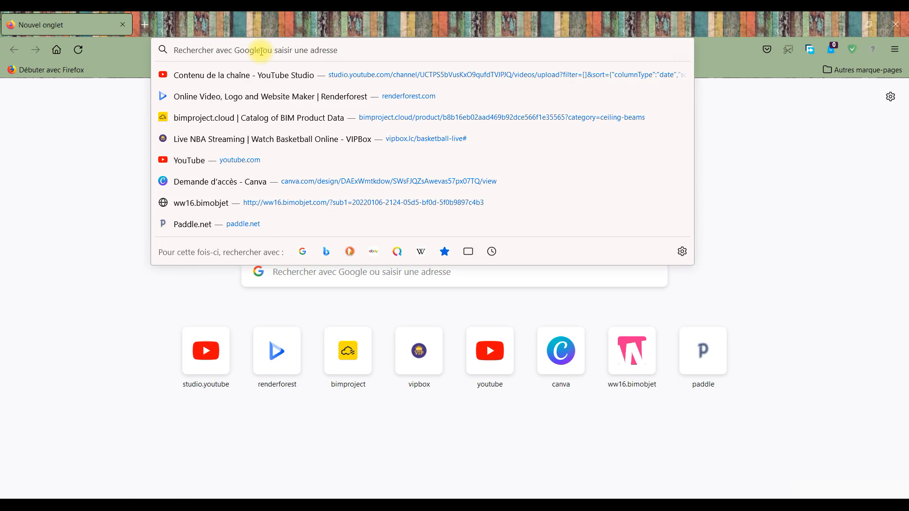
{"action": "type", "text": "bimprojet"}
{"action": "key", "text": "Return"}
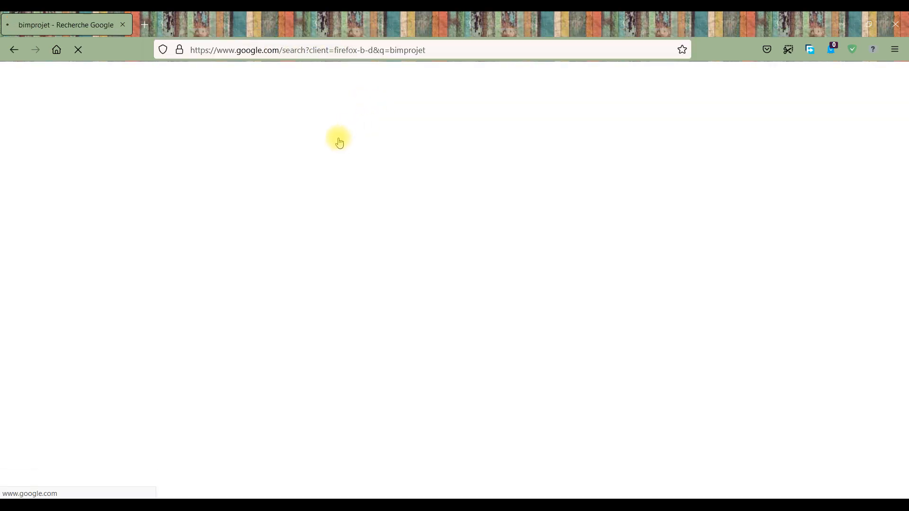
{"action": "left_click", "coordinate": [185, 279]}
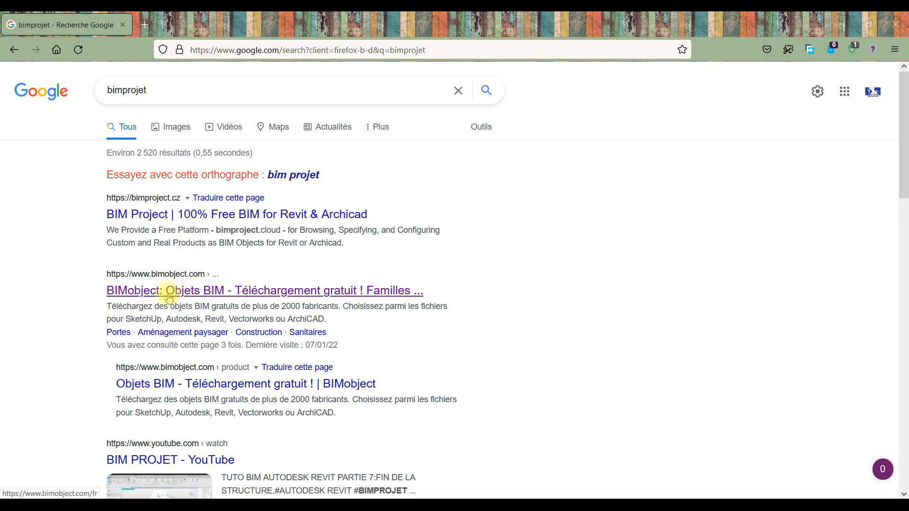
{"action": "left_click", "coordinate": [188, 294]}
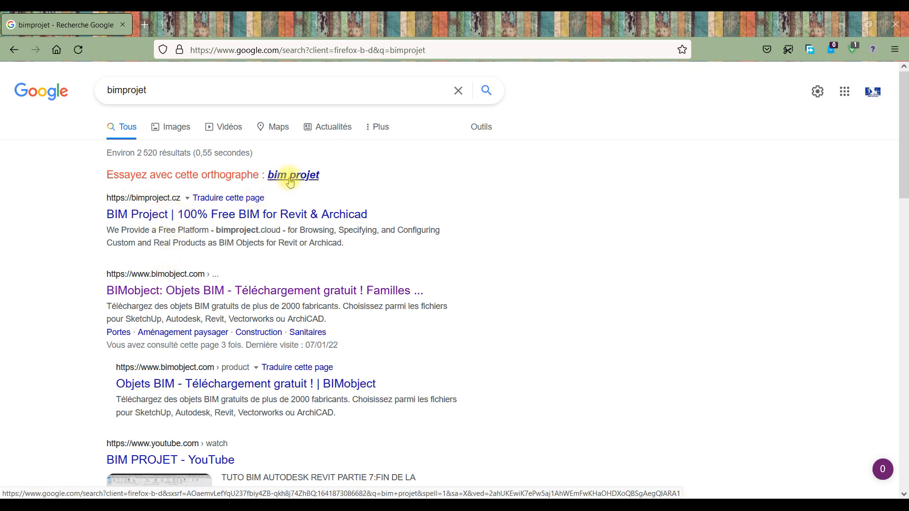
{"action": "left_click", "coordinate": [147, 216]}
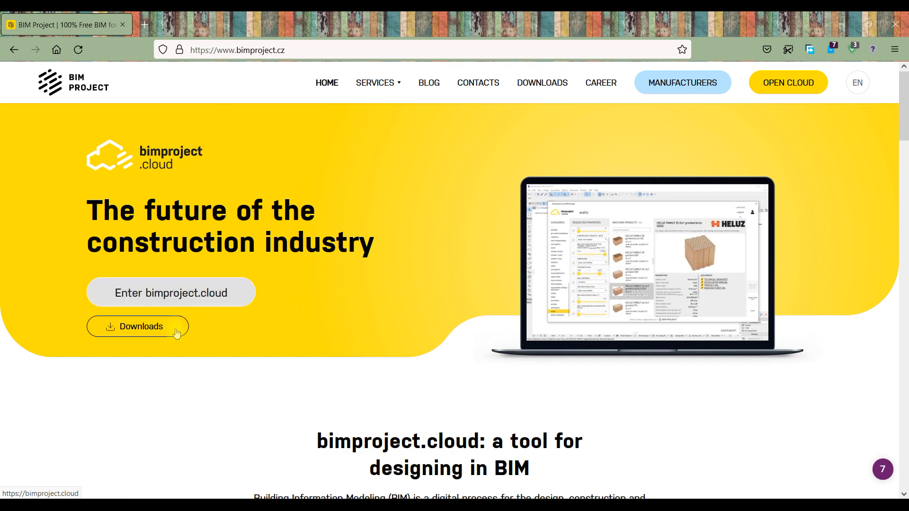
Look through the BIM Project home page and open the bimproject.cloud product catalog
{"action": "scroll", "coordinate": [325, 327], "scroll_direction": "down", "scroll_amount": 9}
{"action": "scroll", "coordinate": [327, 330], "scroll_direction": "up", "scroll_amount": 8}
{"action": "scroll", "coordinate": [327, 327], "scroll_direction": "up", "scroll_amount": 2}
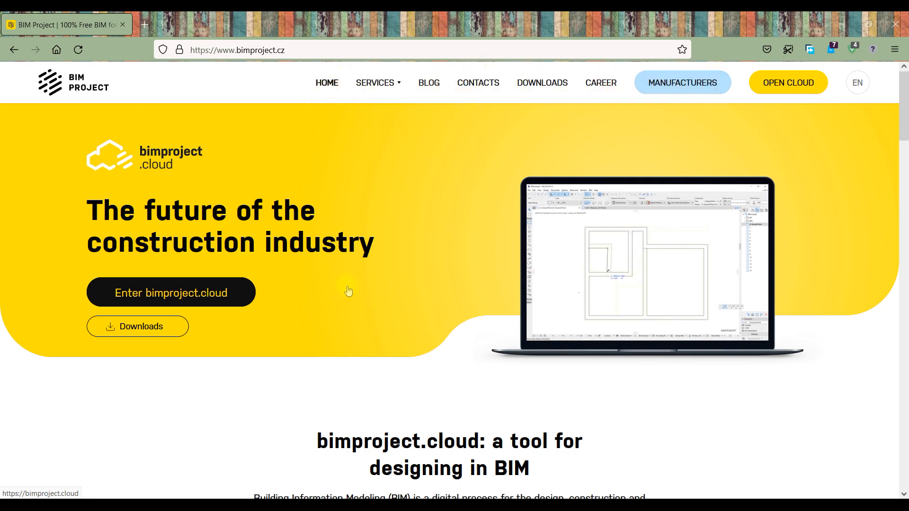
{"action": "scroll", "coordinate": [347, 293], "scroll_direction": "down", "scroll_amount": 15}
{"action": "scroll", "coordinate": [382, 279], "scroll_direction": "up", "scroll_amount": 14}
{"action": "scroll", "coordinate": [382, 279], "scroll_direction": "up", "scroll_amount": 2}
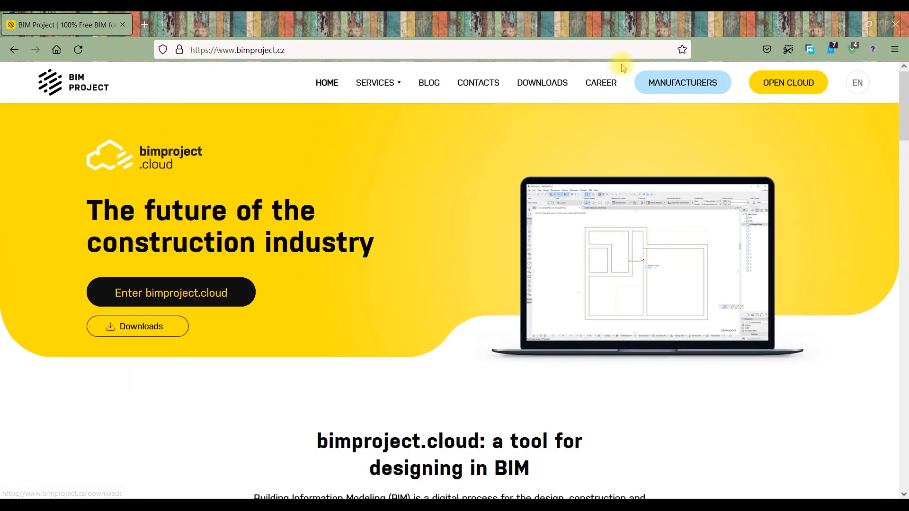
{"action": "left_click", "coordinate": [189, 295]}
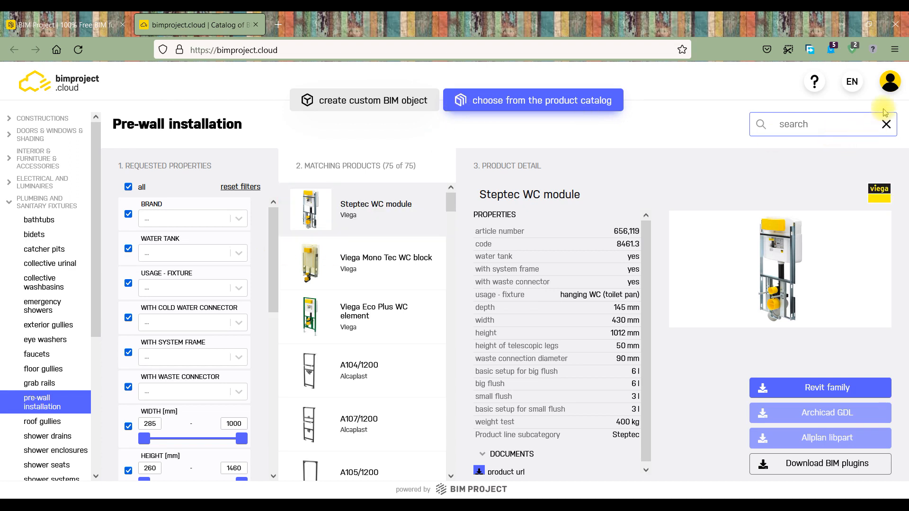
View the account profile and its password change form, and close the profile window
{"action": "left_click", "coordinate": [891, 84]}
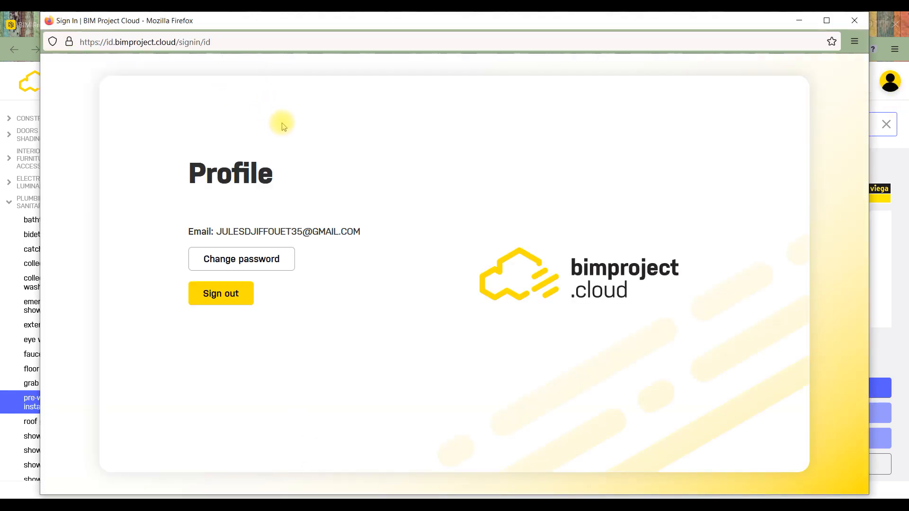
{"action": "left_click", "coordinate": [242, 258]}
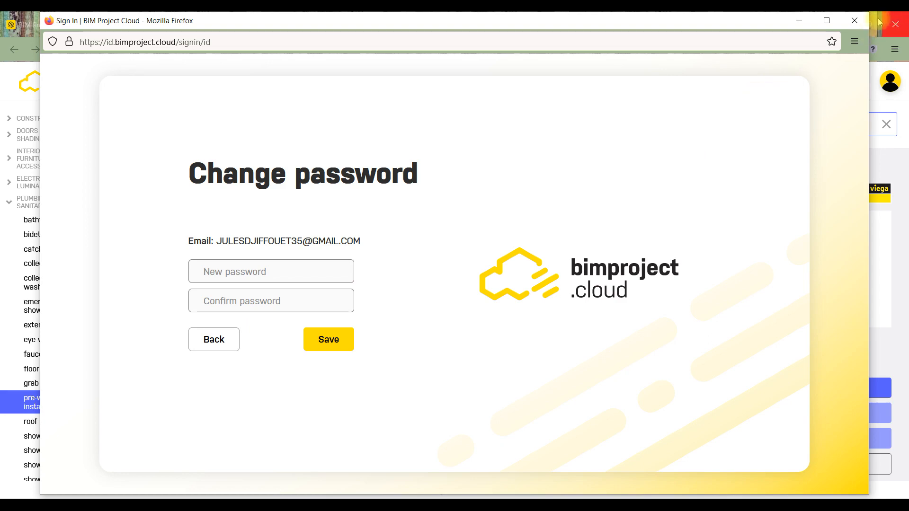
{"action": "left_click", "coordinate": [855, 20]}
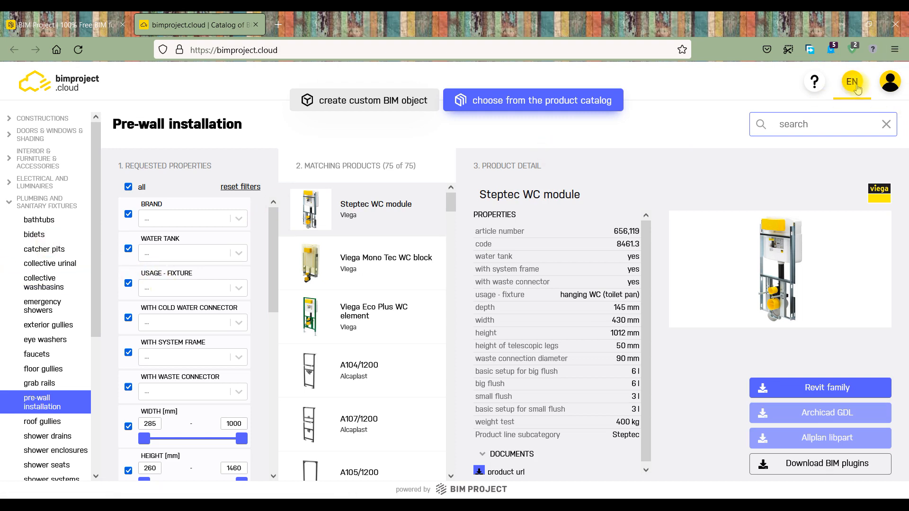
Browse the ceiling beams among the construction products and view the details of the Ytong 2,20 - A and Ytong 2,20 - C beams
{"action": "left_click", "coordinate": [32, 120]}
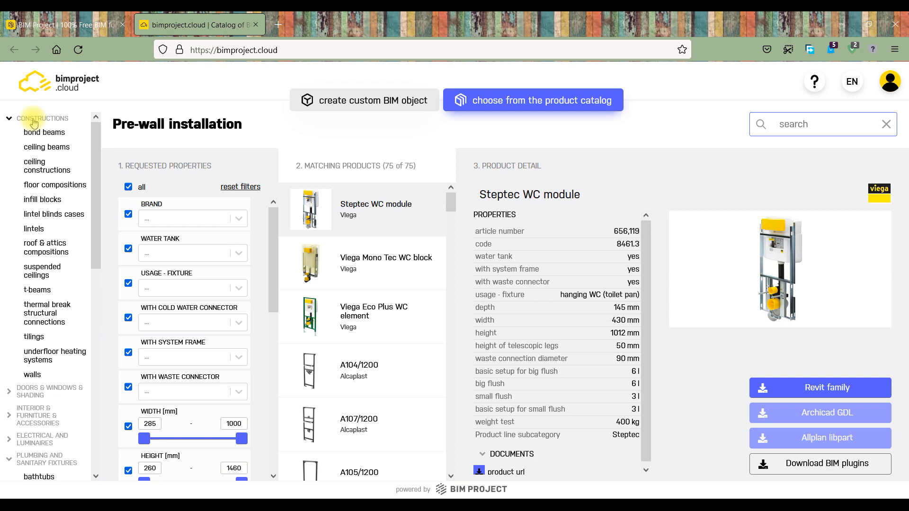
{"action": "left_click", "coordinate": [56, 150]}
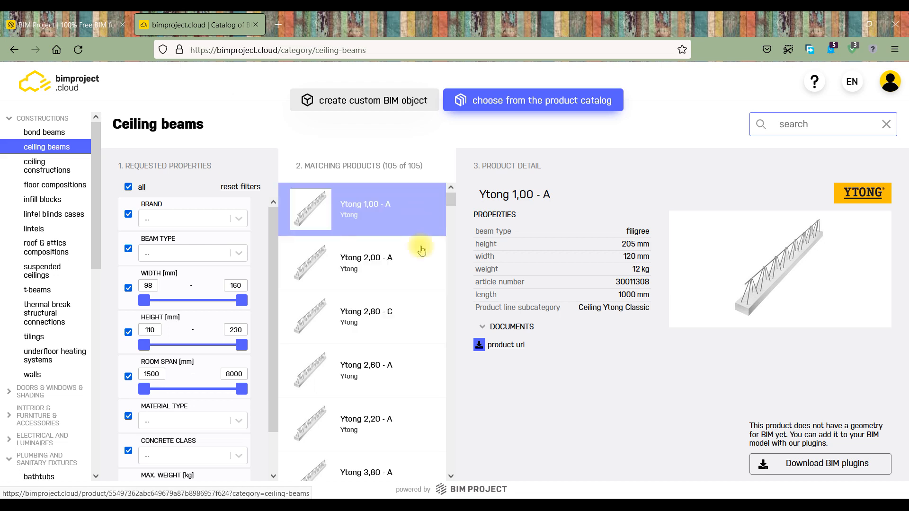
{"action": "scroll", "coordinate": [413, 284], "scroll_direction": "down", "scroll_amount": 3}
{"action": "scroll", "coordinate": [413, 285], "scroll_direction": "down", "scroll_amount": 1}
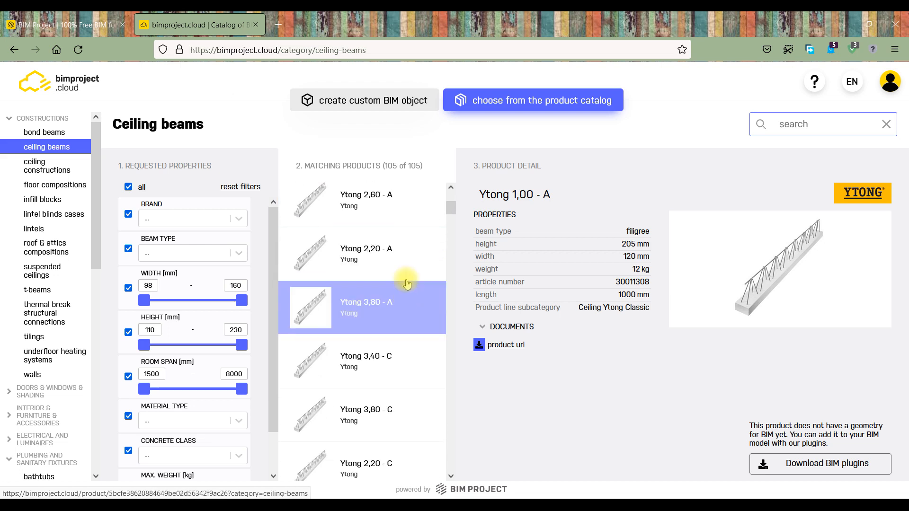
{"action": "left_click", "coordinate": [404, 279]}
{"action": "scroll", "coordinate": [383, 308], "scroll_direction": "down", "scroll_amount": 10}
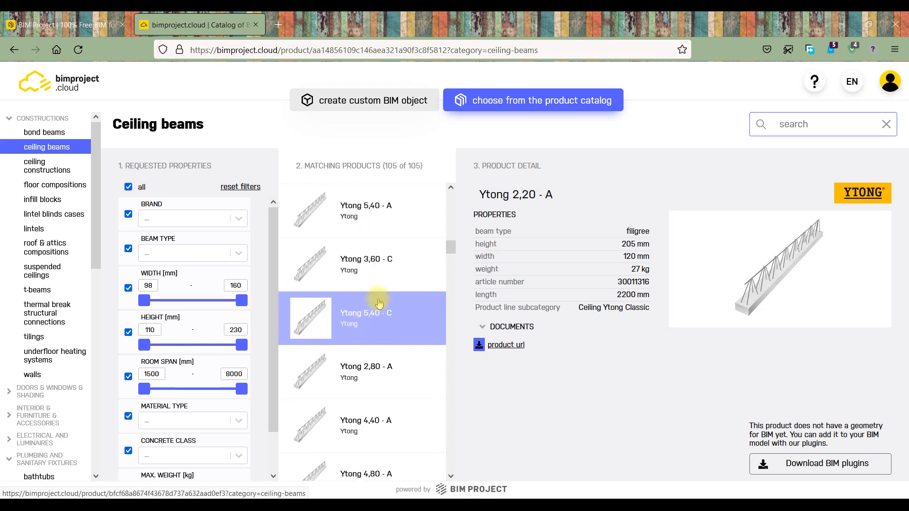
{"action": "scroll", "coordinate": [379, 298], "scroll_direction": "up", "scroll_amount": 4}
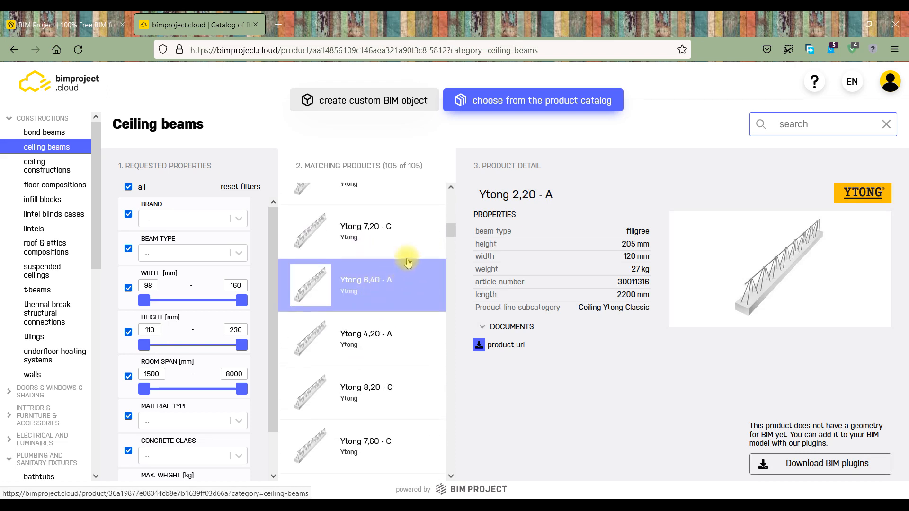
{"action": "scroll", "coordinate": [374, 256], "scroll_direction": "up", "scroll_amount": 4}
{"action": "left_click", "coordinate": [386, 243]}
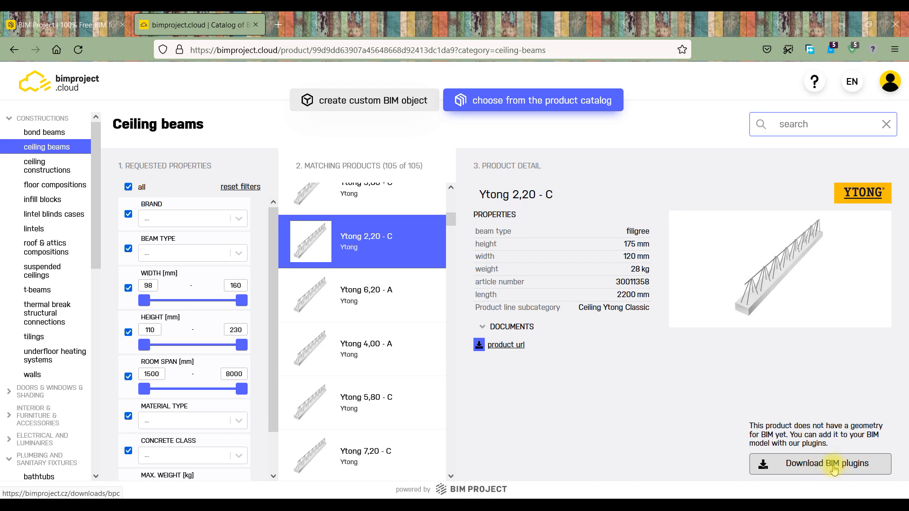
Open the BIM plugin download page and look over the downloads for Revit, Archicad and Allplan
{"action": "left_click", "coordinate": [800, 465]}
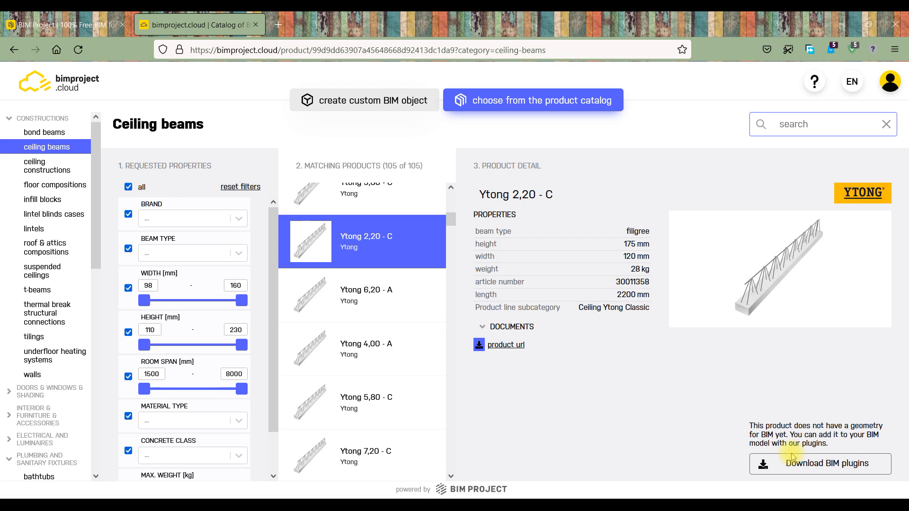
{"action": "left_click", "coordinate": [816, 465]}
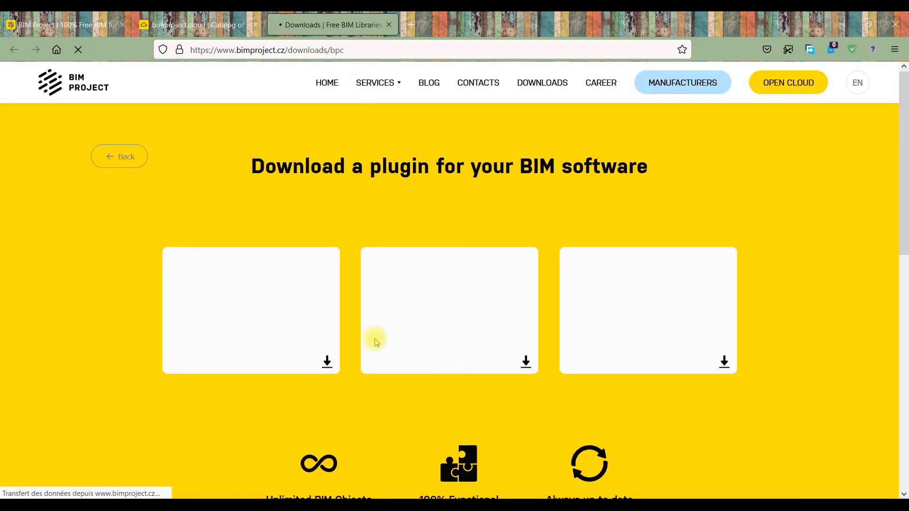
{"action": "scroll", "coordinate": [454, 432], "scroll_direction": "down", "scroll_amount": 3}
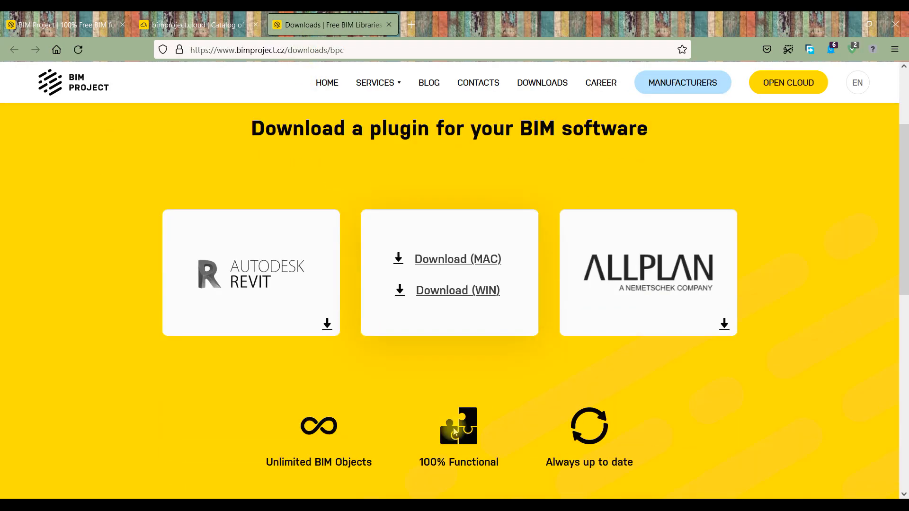
{"action": "scroll", "coordinate": [385, 402], "scroll_direction": "down", "scroll_amount": 4}
{"action": "scroll", "coordinate": [386, 401], "scroll_direction": "up", "scroll_amount": 6}
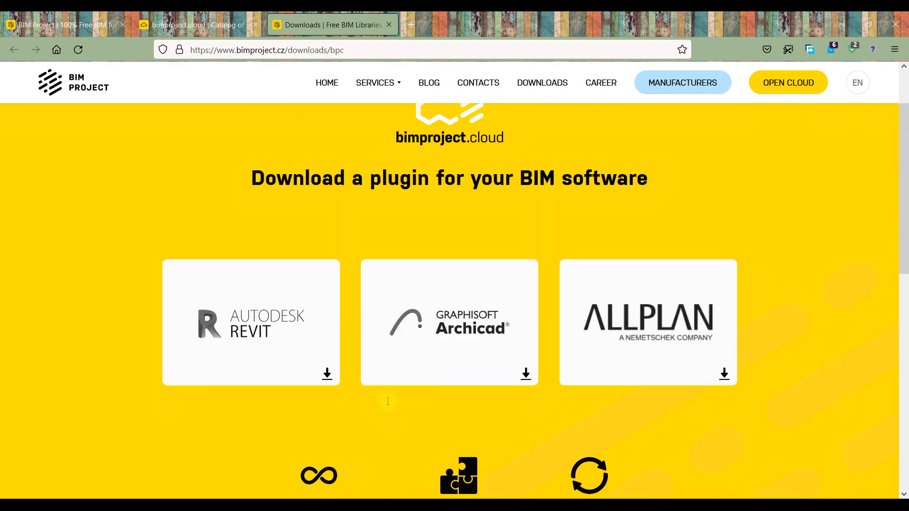
{"action": "mouse_move", "coordinate": [258, 410]}
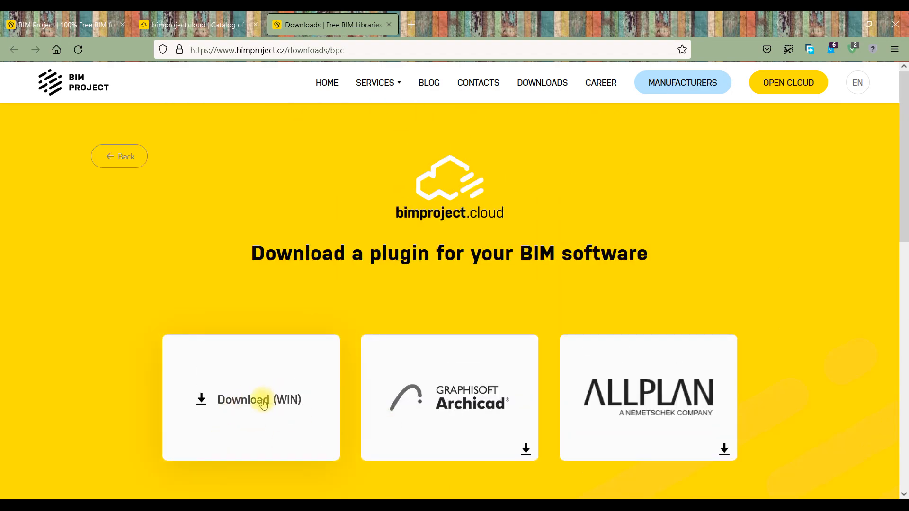
{"action": "mouse_move", "coordinate": [251, 449]}
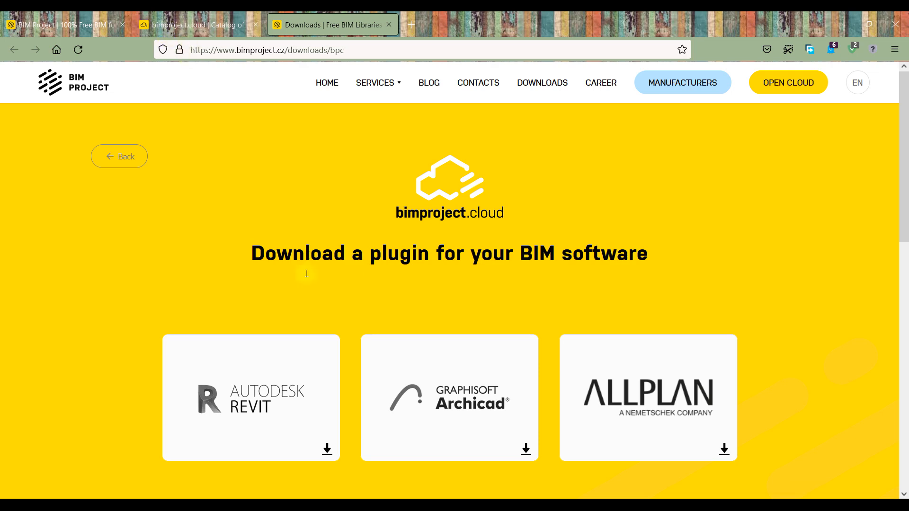
Switch to Revit and launch the bimproject.cloud add-in from the BIM Project tools
{"action": "left_click", "coordinate": [839, 24]}
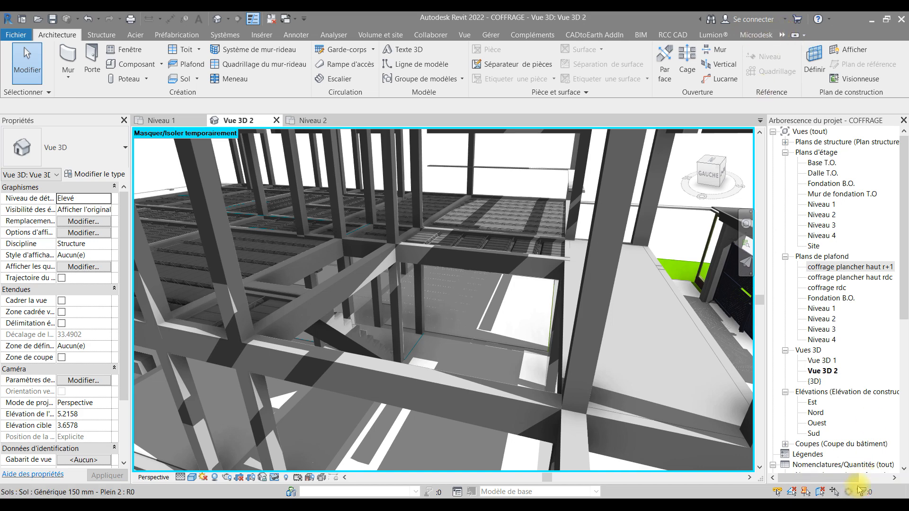
{"action": "left_click", "coordinate": [642, 36]}
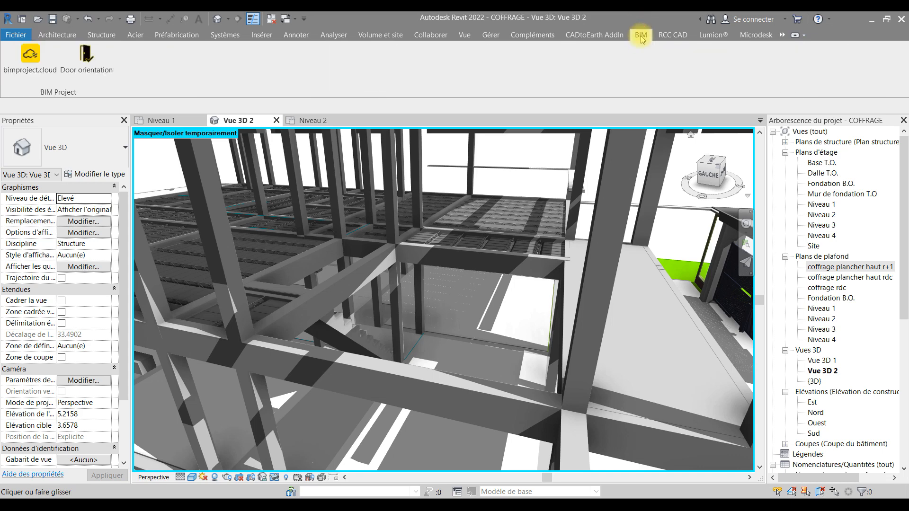
{"action": "left_click", "coordinate": [27, 74]}
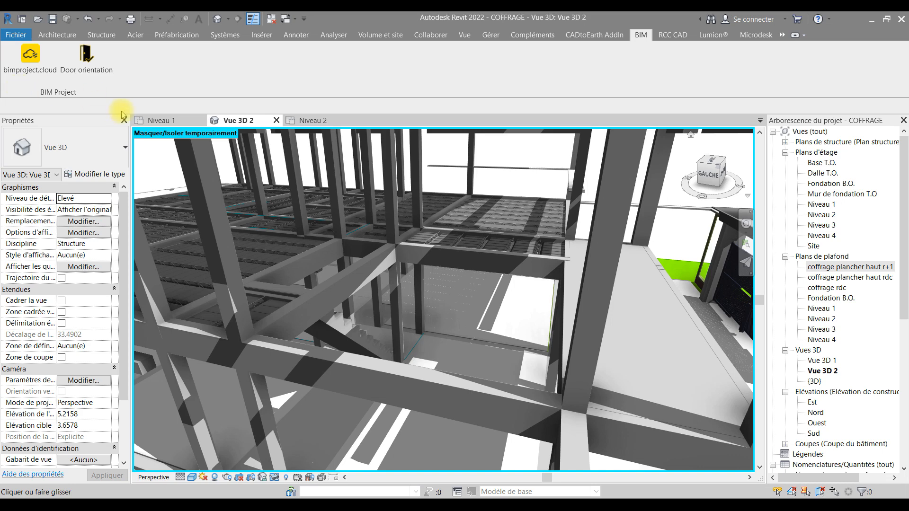
{"action": "left_click", "coordinate": [28, 71]}
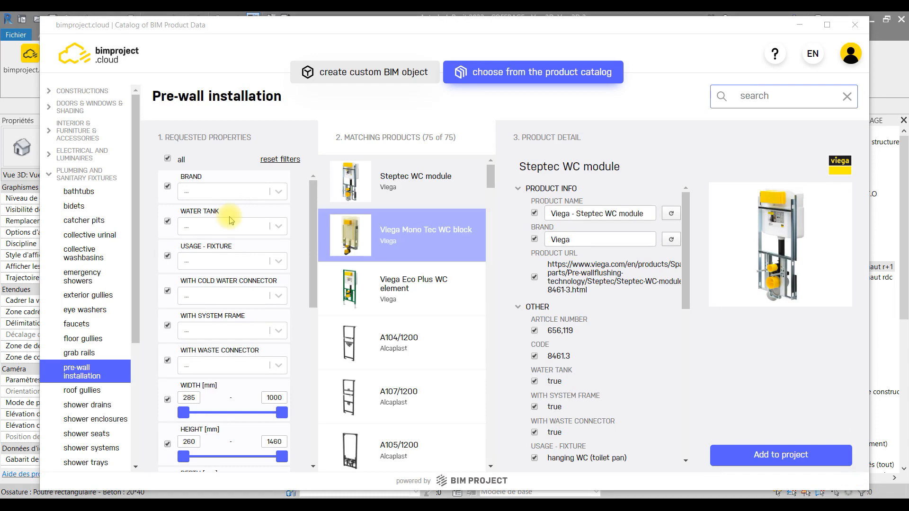
Open the ceiling beams category under Constructions in the add-in and view the Ytong 1,00 - A beam
{"action": "left_click", "coordinate": [76, 91]}
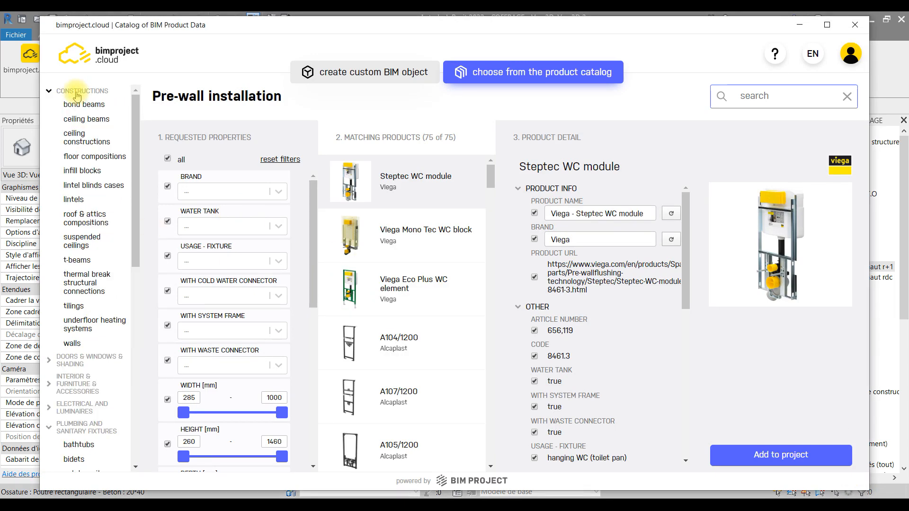
{"action": "left_click", "coordinate": [84, 120]}
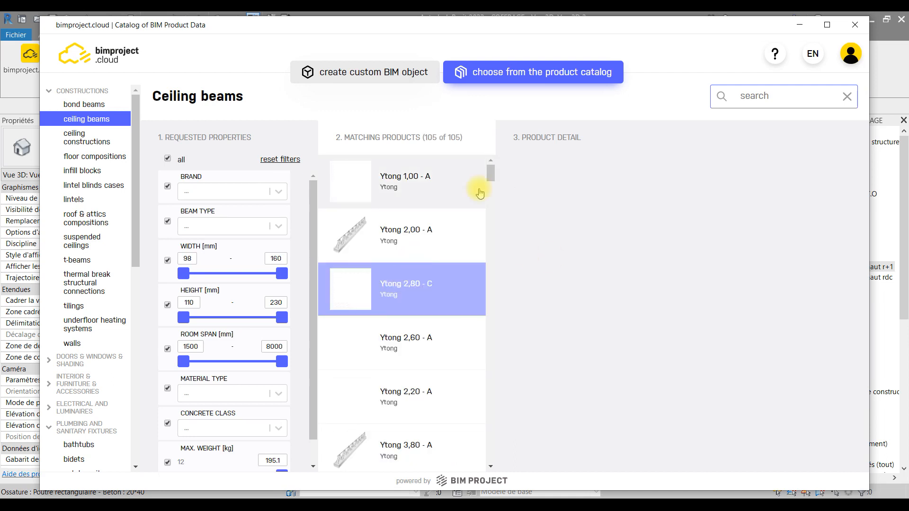
{"action": "left_click", "coordinate": [345, 196]}
{"action": "scroll", "coordinate": [408, 345], "scroll_direction": "down", "scroll_amount": 2}
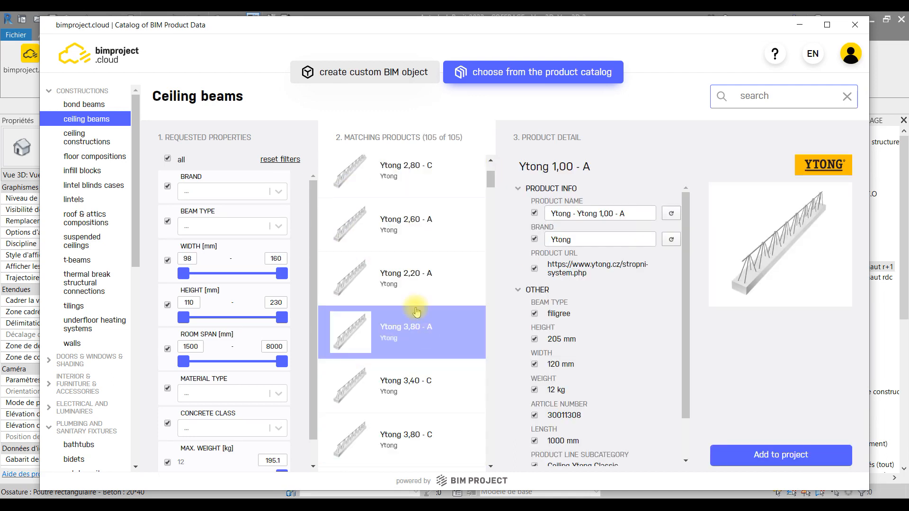
Look through the custom BIM object settings for ceiling beams and return to the product catalog
{"action": "left_click", "coordinate": [340, 76]}
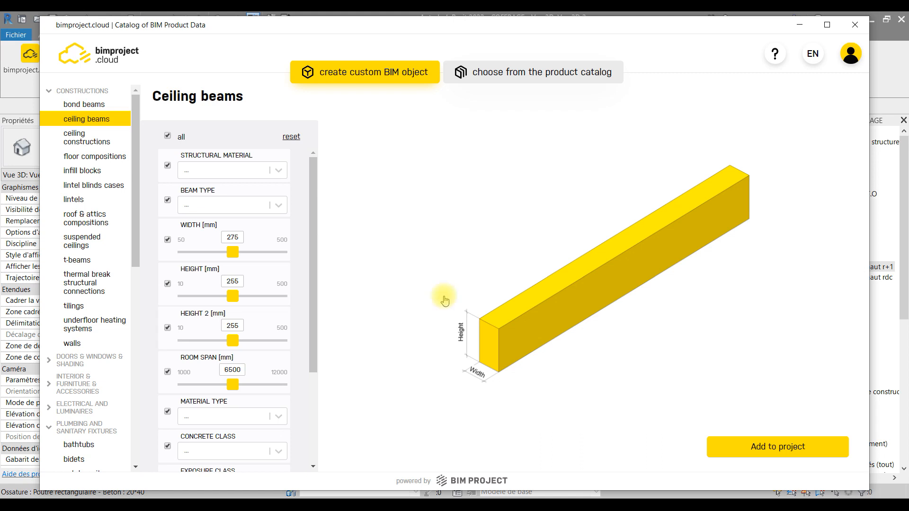
{"action": "scroll", "coordinate": [240, 250], "scroll_direction": "down", "scroll_amount": 3}
{"action": "scroll", "coordinate": [239, 244], "scroll_direction": "up", "scroll_amount": 3}
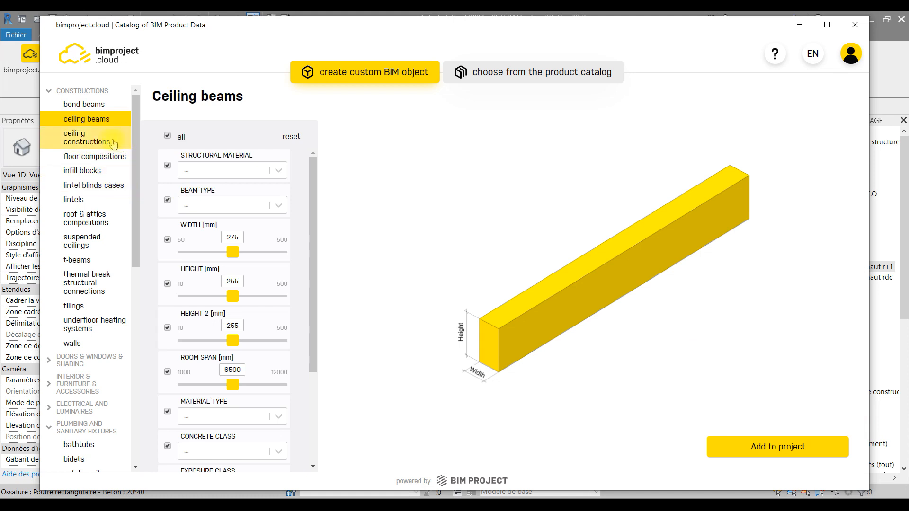
{"action": "left_click", "coordinate": [548, 78]}
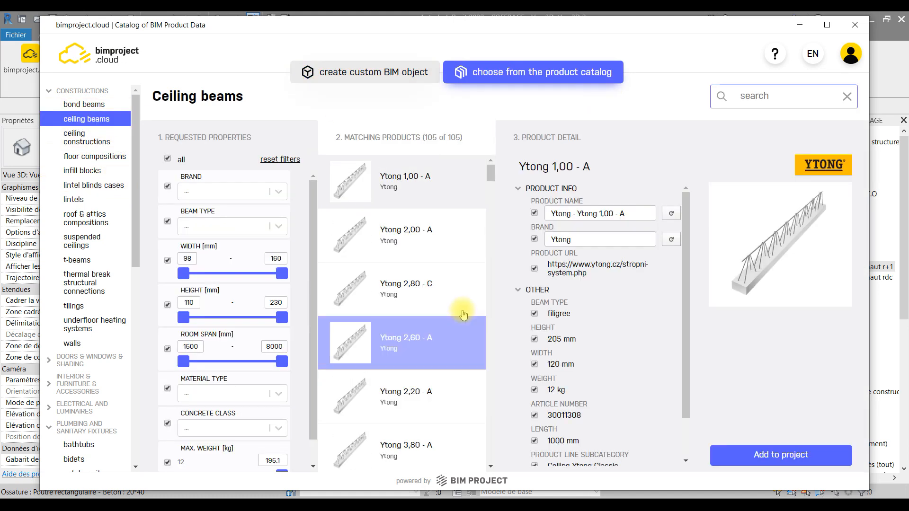
Try to add the Ytong 2,00 - A ceiling beam to the project
{"action": "left_click", "coordinate": [410, 238]}
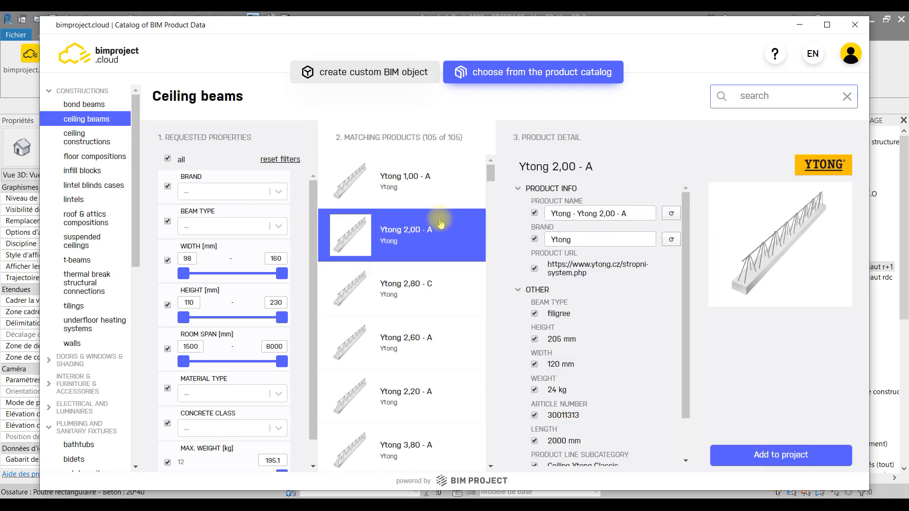
{"action": "left_click", "coordinate": [774, 459]}
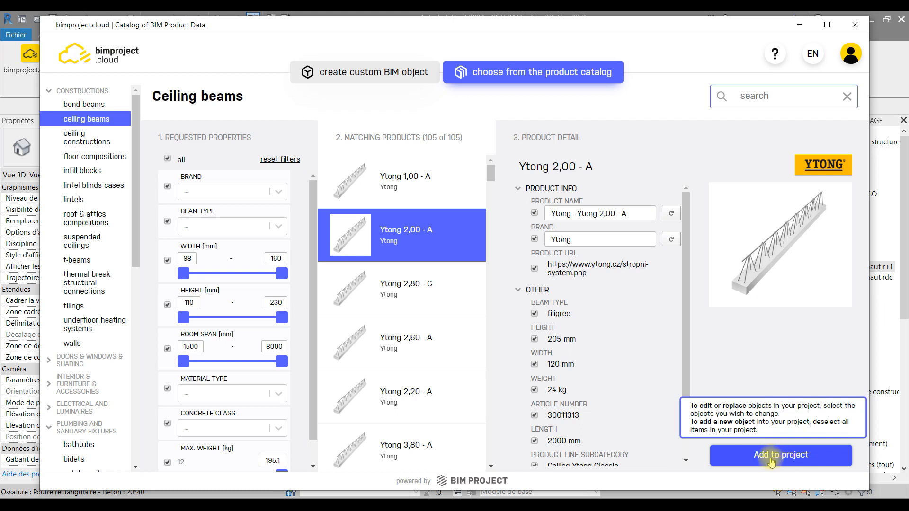
{"action": "left_click", "coordinate": [392, 353]}
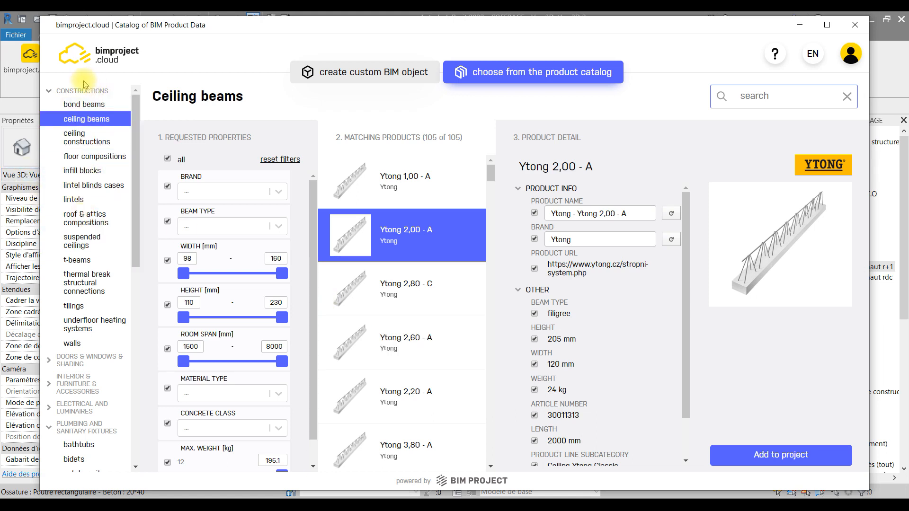
Open the infill blocks category and look through its KB BLOK, Ytong and Porotherm products
{"action": "scroll", "coordinate": [86, 298], "scroll_direction": "down", "scroll_amount": 1}
{"action": "scroll", "coordinate": [95, 149], "scroll_direction": "up", "scroll_amount": 1}
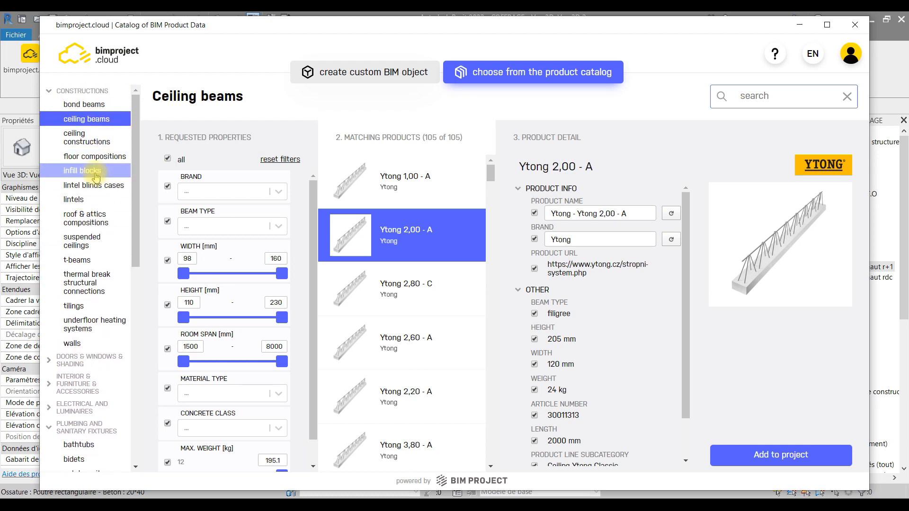
{"action": "left_click", "coordinate": [95, 175]}
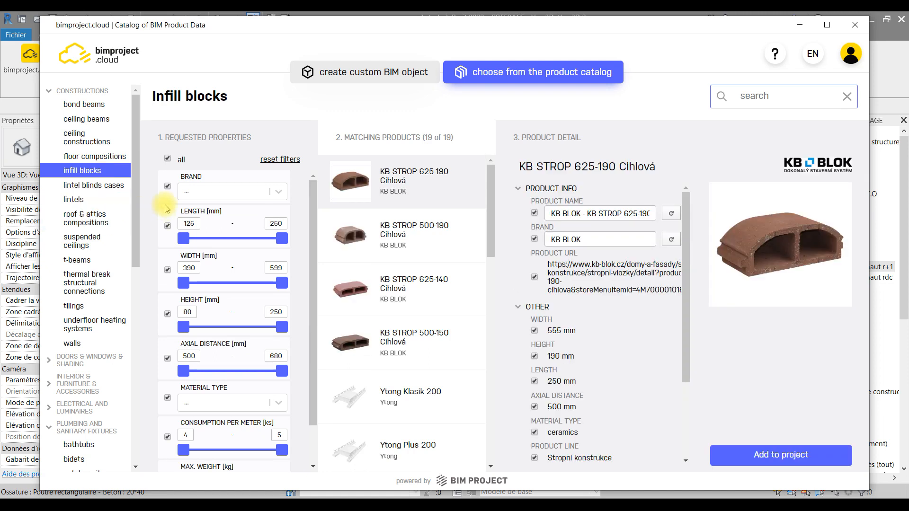
{"action": "scroll", "coordinate": [440, 390], "scroll_direction": "down", "scroll_amount": 2}
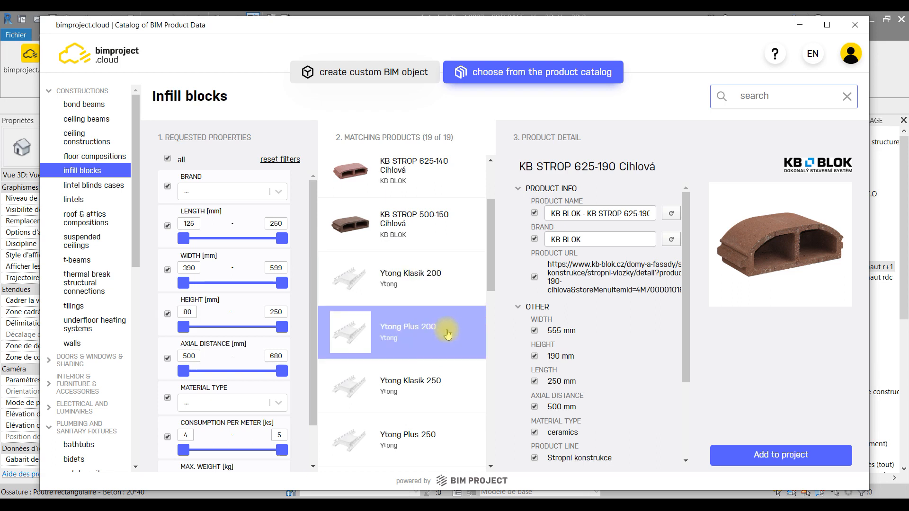
{"action": "scroll", "coordinate": [426, 332], "scroll_direction": "down", "scroll_amount": 1}
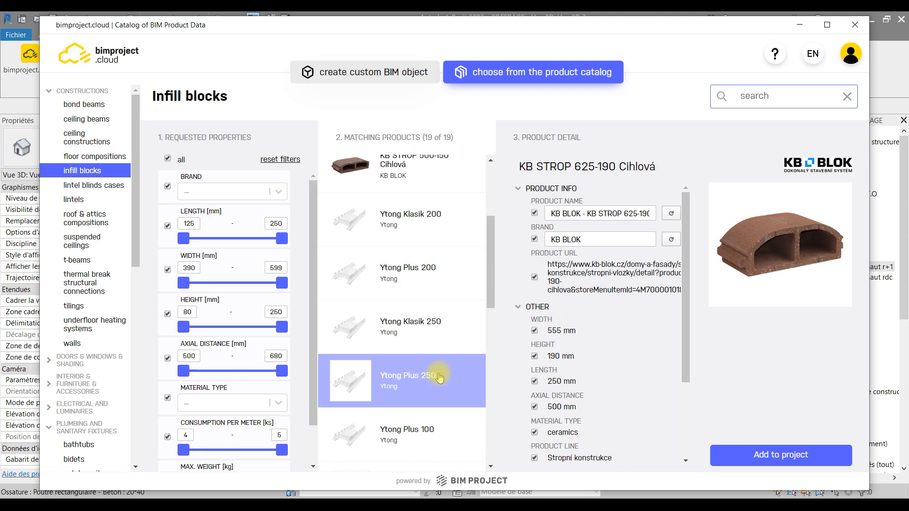
{"action": "scroll", "coordinate": [392, 450], "scroll_direction": "down", "scroll_amount": 4}
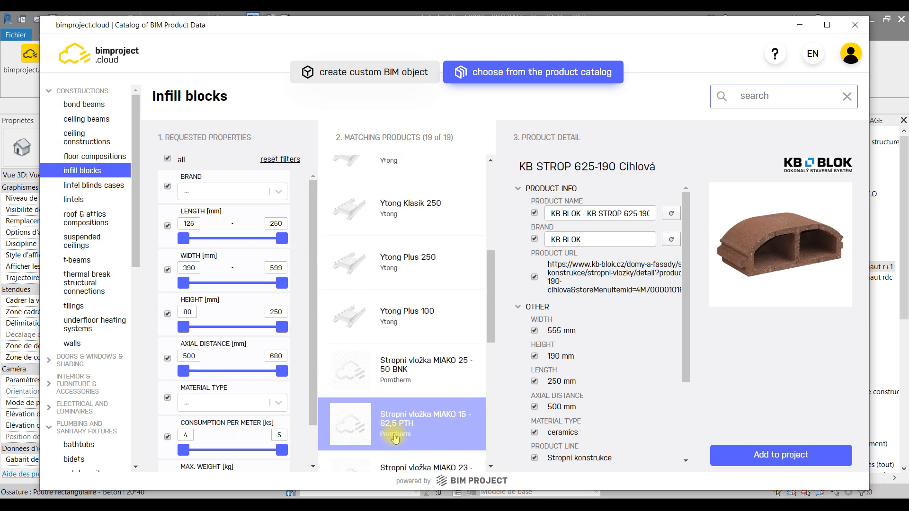
{"action": "scroll", "coordinate": [458, 322], "scroll_direction": "down", "scroll_amount": 3}
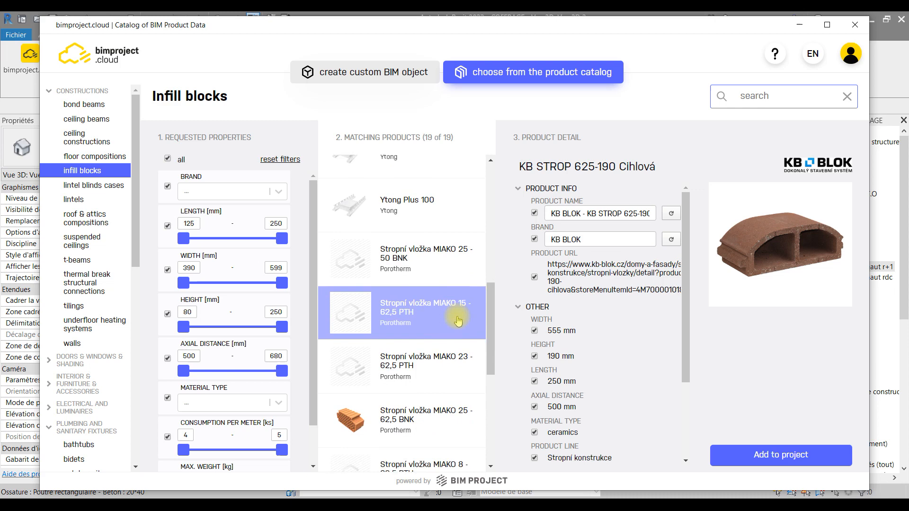
{"action": "scroll", "coordinate": [458, 322], "scroll_direction": "up", "scroll_amount": 8}
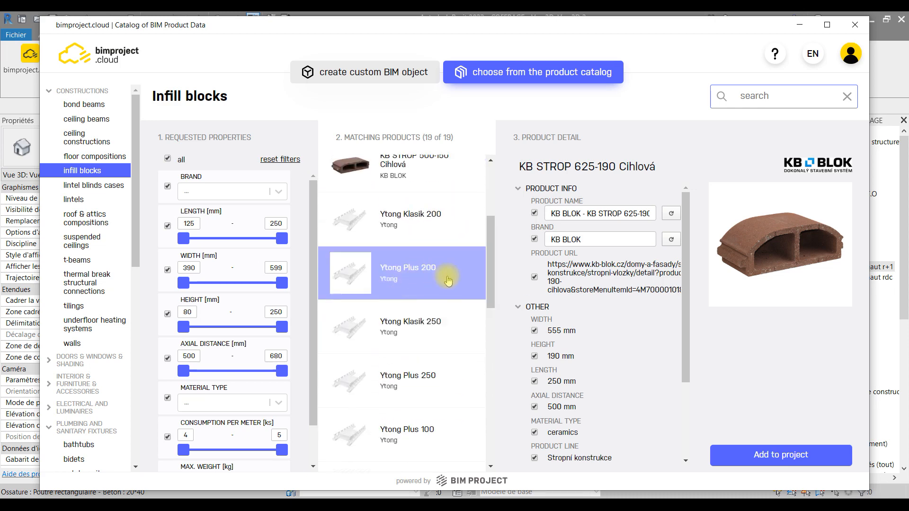
View the Ytong Plus 200 infill block, check the custom infill block settings, and close the product catalog
{"action": "left_click", "coordinate": [411, 282]}
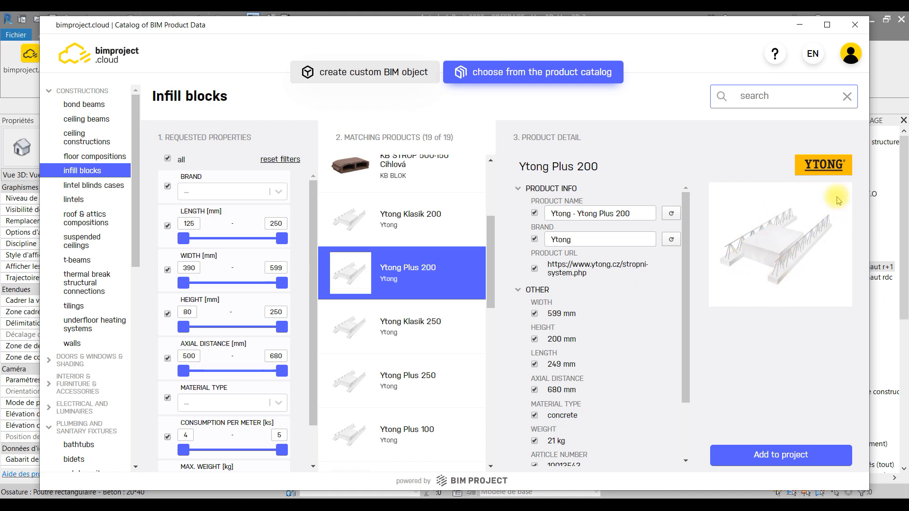
{"action": "left_click", "coordinate": [364, 75]}
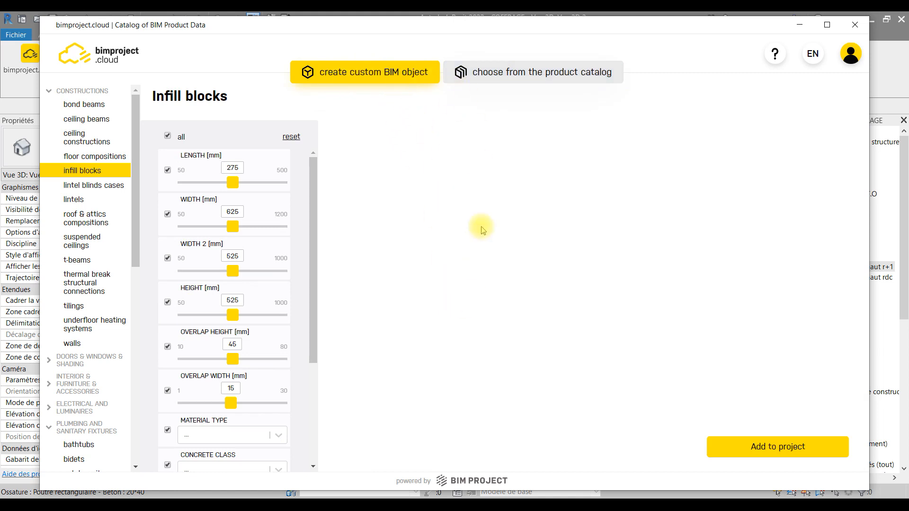
{"action": "left_click", "coordinate": [475, 75]}
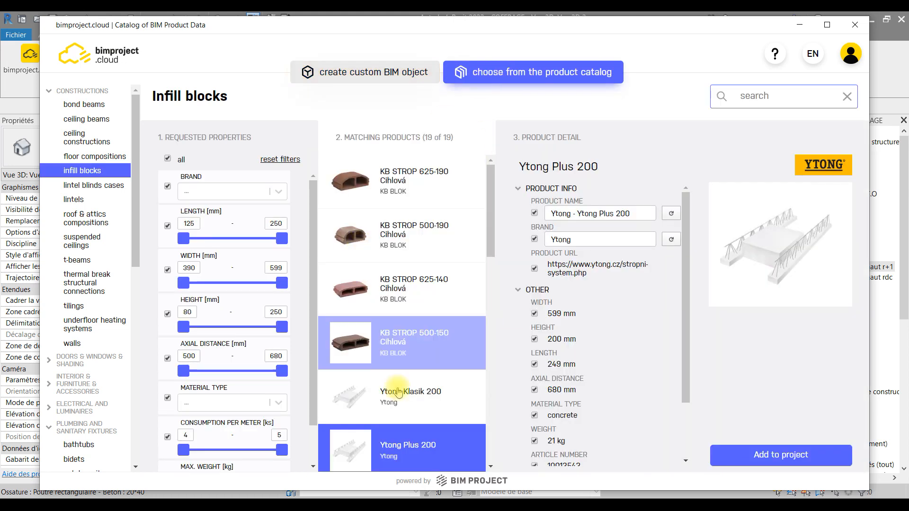
{"action": "scroll", "coordinate": [374, 364], "scroll_direction": "down", "scroll_amount": 2}
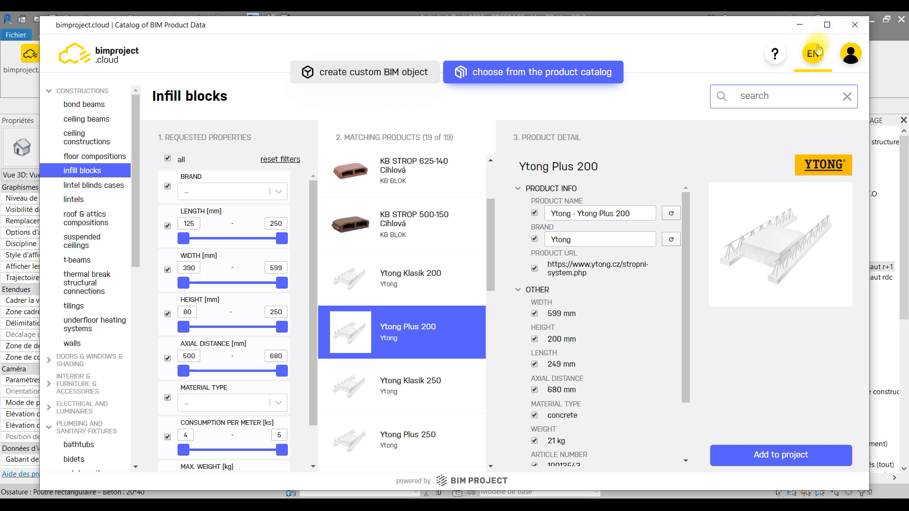
{"action": "left_click", "coordinate": [856, 29]}
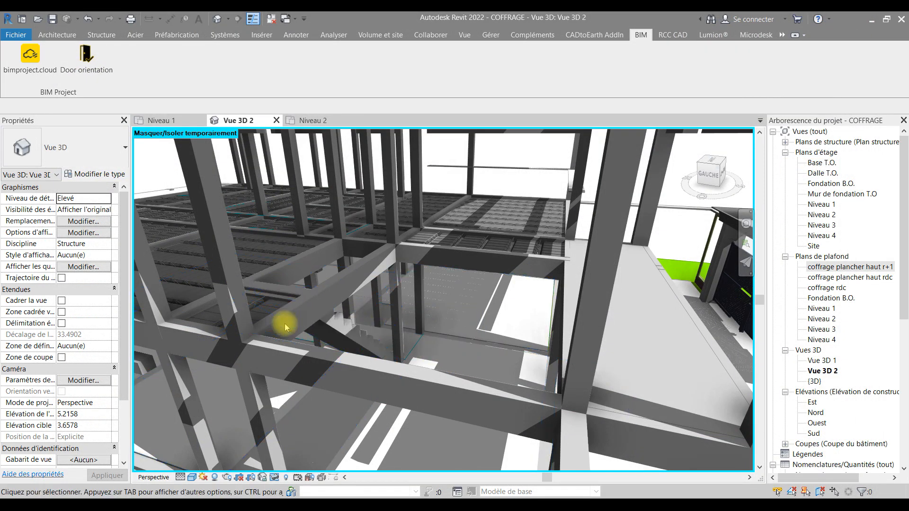
Start a structural beam system and open the "coffrage plancher haut rdc" ceiling plan to sketch it in
{"action": "left_click", "coordinate": [101, 40]}
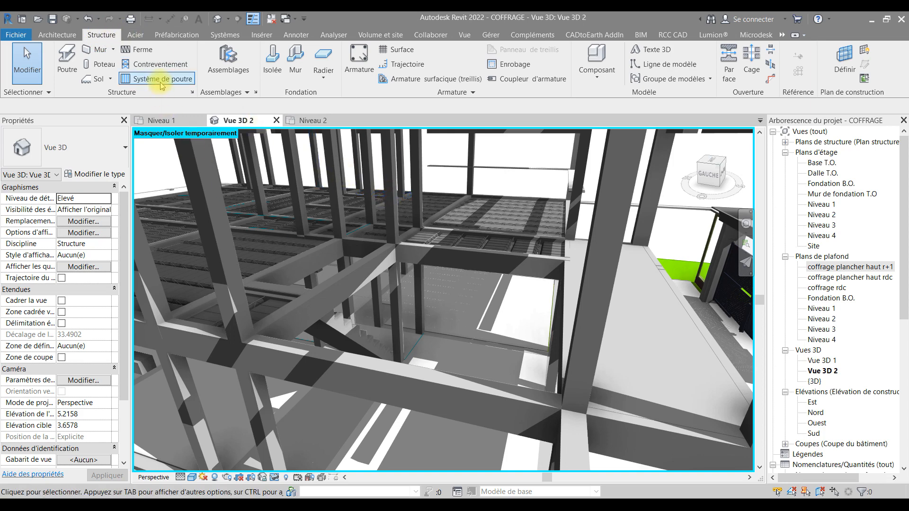
{"action": "left_click", "coordinate": [135, 83]}
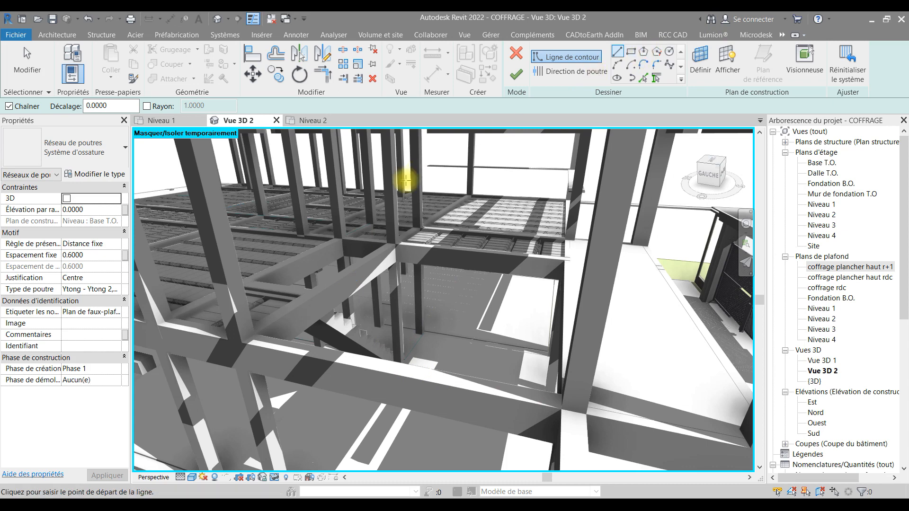
{"action": "left_click", "coordinate": [823, 320]}
{"action": "left_click", "coordinate": [823, 216]}
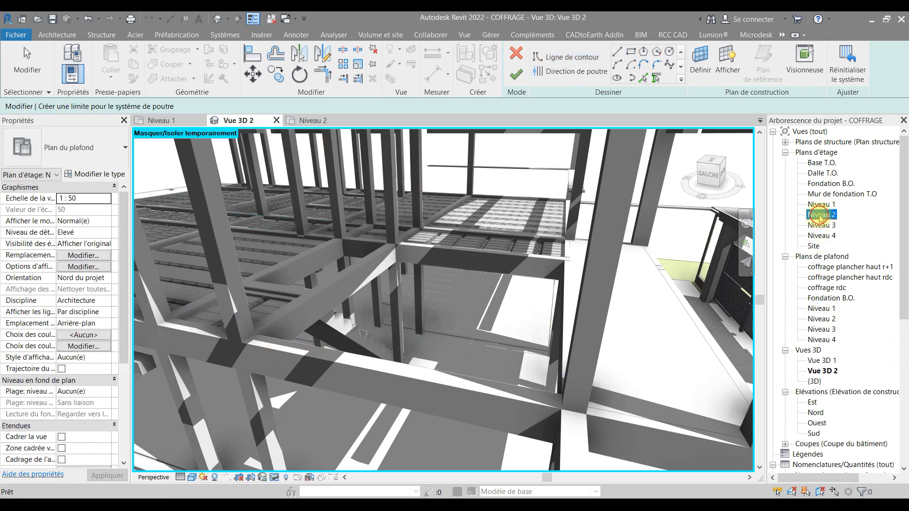
{"action": "double_click", "coordinate": [823, 216]}
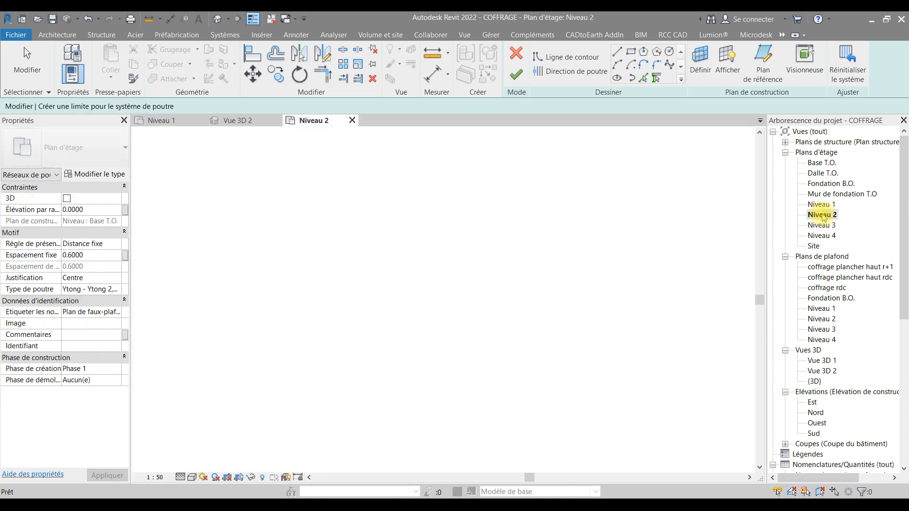
{"action": "middle_click_drag", "start_coordinate": [421, 333], "coordinate": [431, 253]}
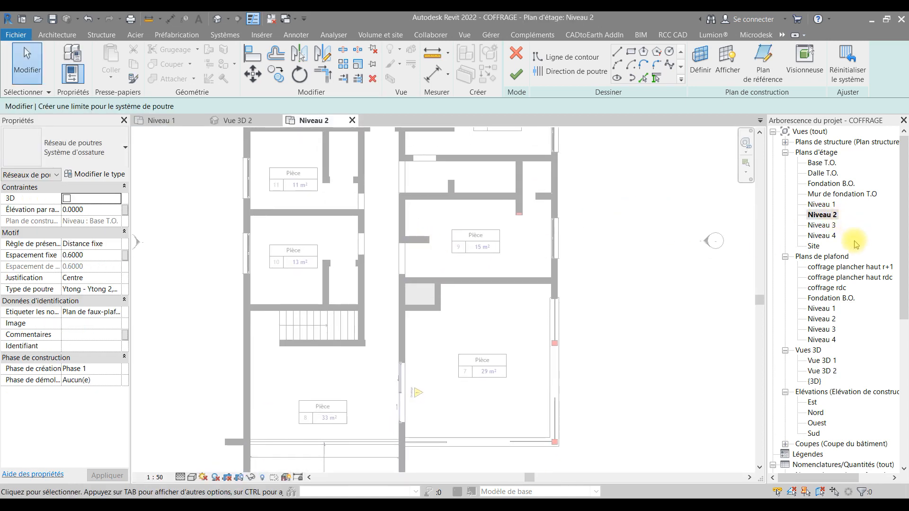
{"action": "left_click", "coordinate": [862, 278]}
{"action": "double_click", "coordinate": [833, 279]}
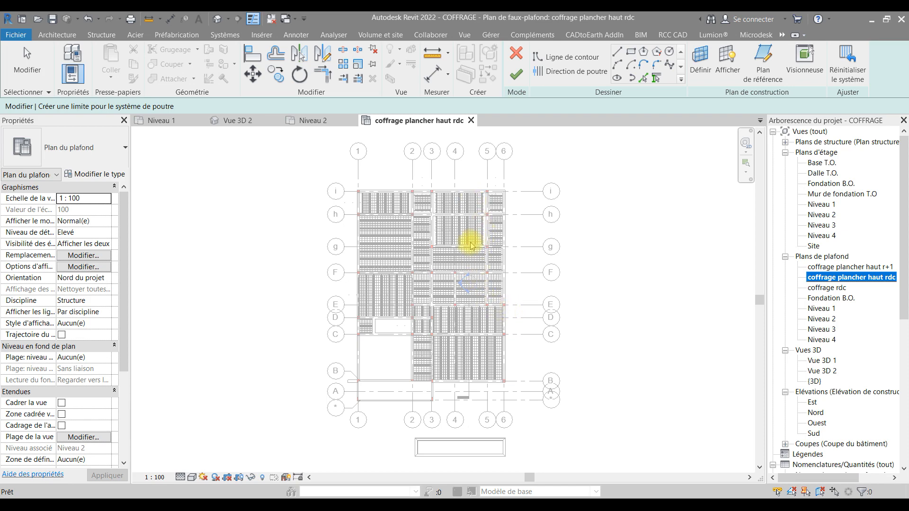
Draw a rectangular beam system boundary about 4.00 m wide in the empty bay between grids 1–2 and B–C, and finish the sketch
{"action": "scroll", "coordinate": [385, 375], "scroll_direction": "up", "scroll_amount": 5}
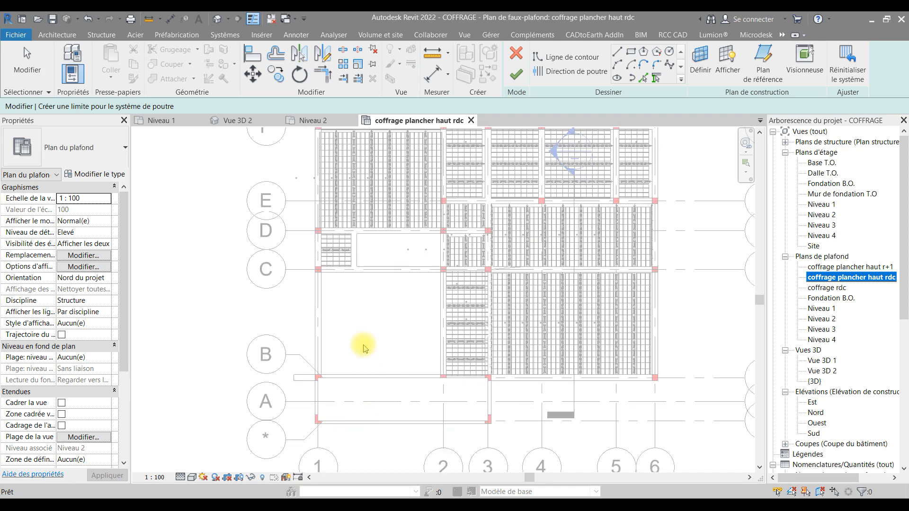
{"action": "scroll", "coordinate": [363, 346], "scroll_direction": "up", "scroll_amount": 1}
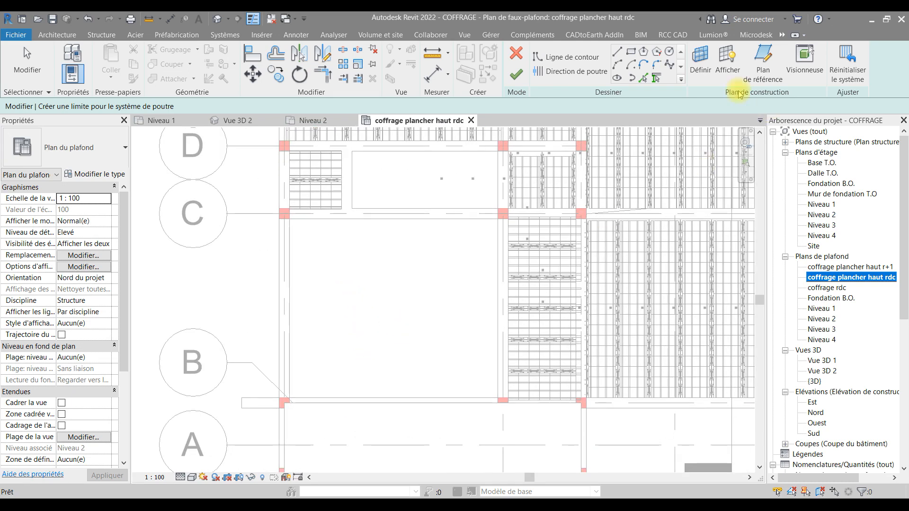
{"action": "left_click", "coordinate": [632, 52]}
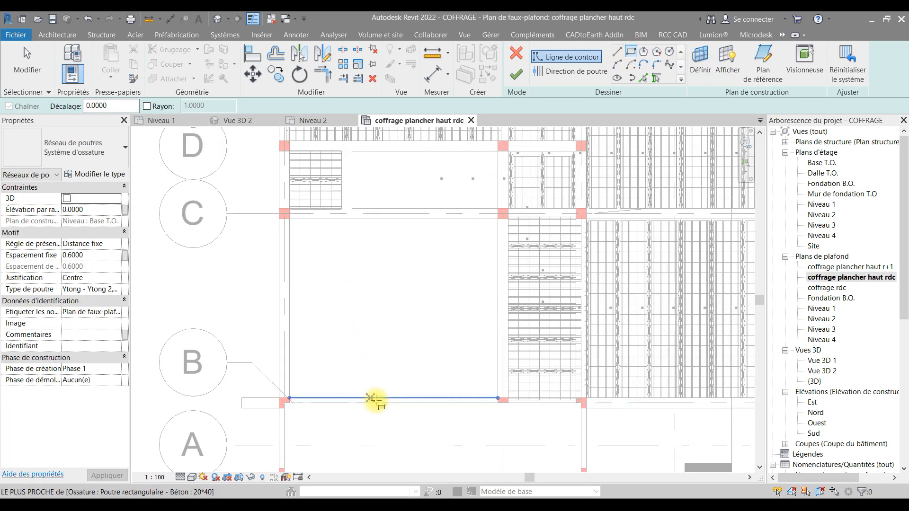
{"action": "scroll", "coordinate": [289, 219], "scroll_direction": "up", "scroll_amount": 2}
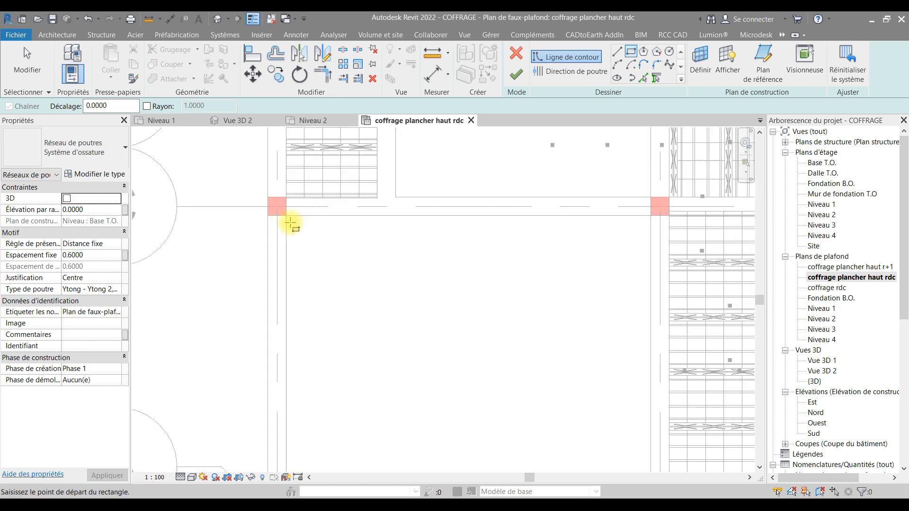
{"action": "middle_click_drag", "start_coordinate": [499, 356], "coordinate": [487, 280]}
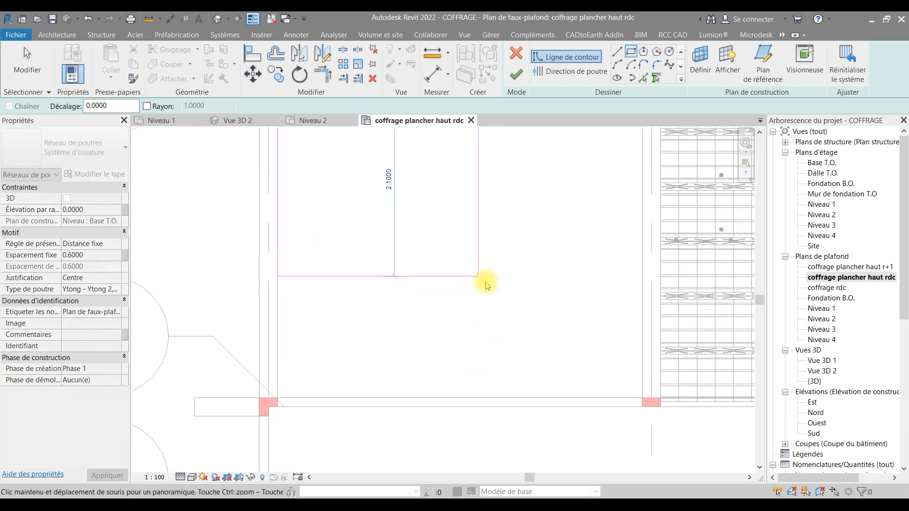
{"action": "left_click", "coordinate": [642, 398]}
{"action": "scroll", "coordinate": [550, 331], "scroll_direction": "down", "scroll_amount": 3}
{"action": "mouse_move", "coordinate": [552, 332]}
{"action": "middle_mouse_down"}
{"action": "mouse_move", "coordinate": [531, 357]}
{"action": "mouse_move", "coordinate": [515, 354]}
{"action": "middle_mouse_up"}
{"action": "left_click", "coordinate": [367, 236]}
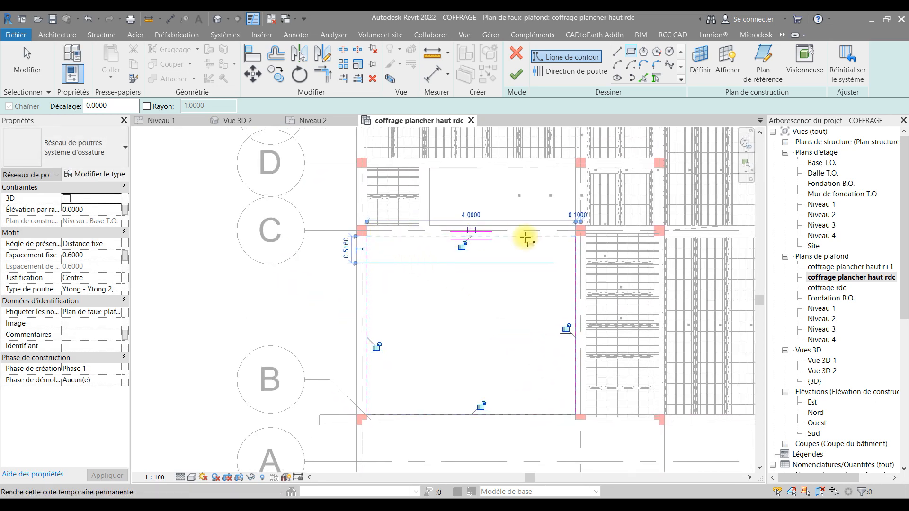
{"action": "key", "text": "Escape"}
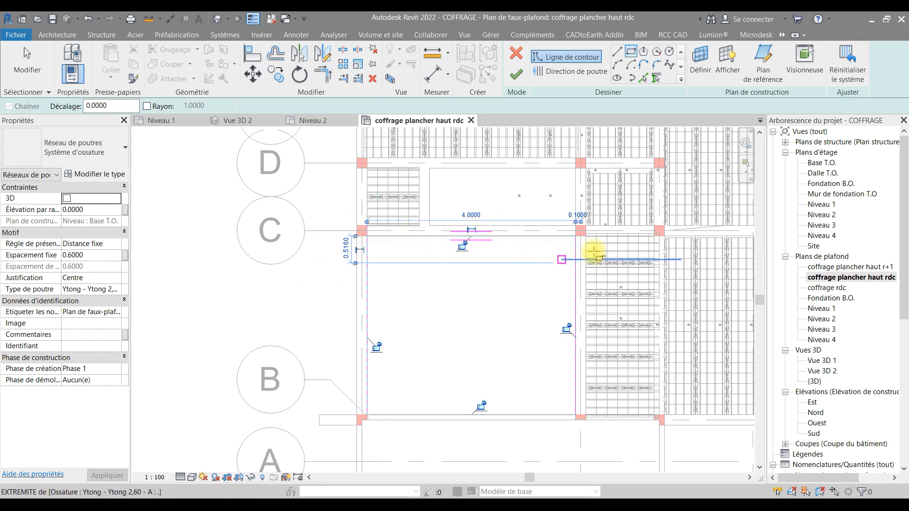
{"action": "left_click", "coordinate": [356, 236]}
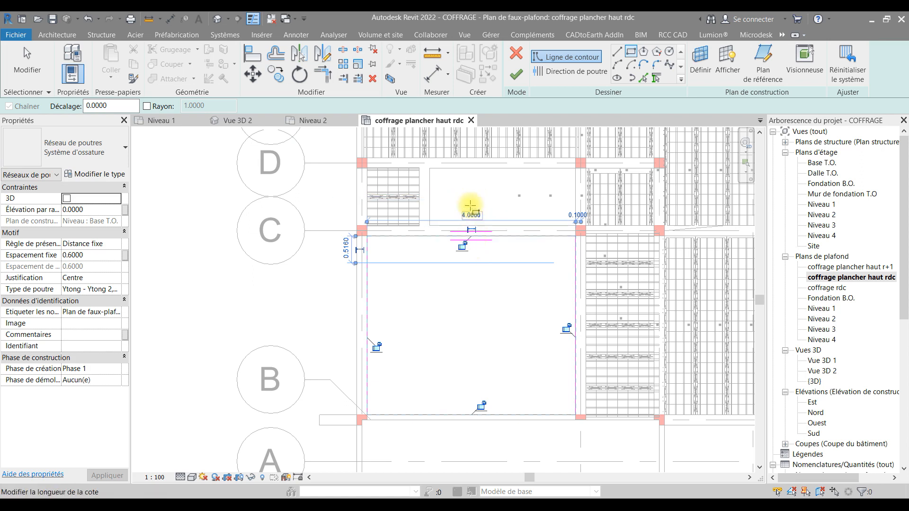
{"action": "left_click", "coordinate": [516, 75]}
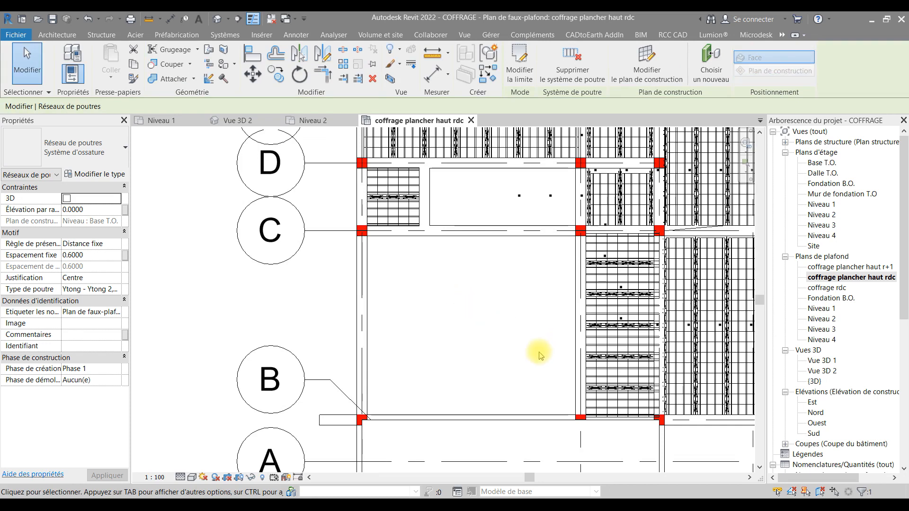
Return to the beam system's boundary sketch in Vue 3D 2 and choose Ytong - Ytong 2,60 - A as the beam type
{"action": "left_click", "coordinate": [235, 121]}
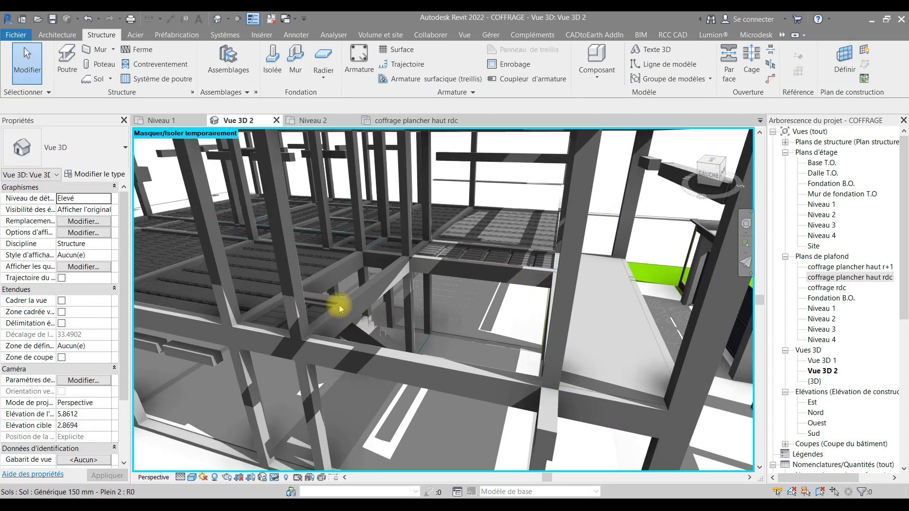
{"action": "left_click", "coordinate": [85, 18]}
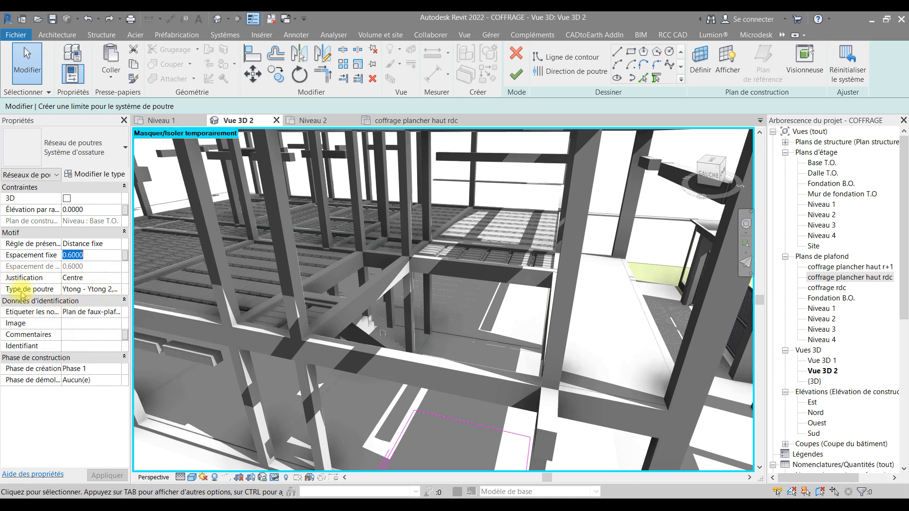
{"action": "left_click", "coordinate": [115, 290]}
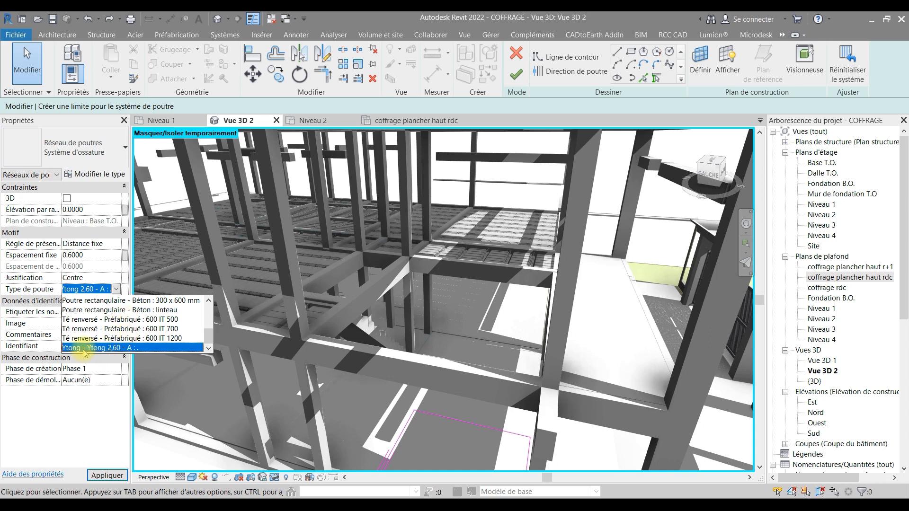
{"action": "left_click", "coordinate": [114, 349]}
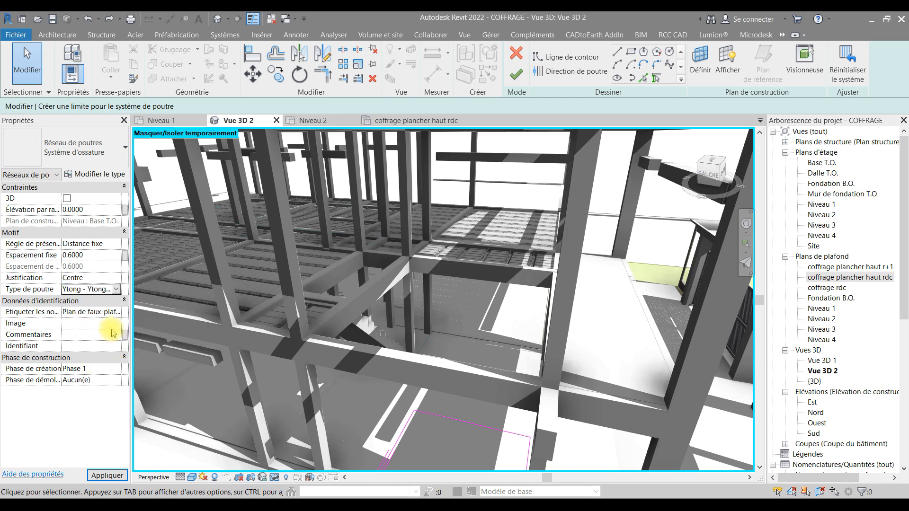
{"action": "left_click", "coordinate": [110, 313]}
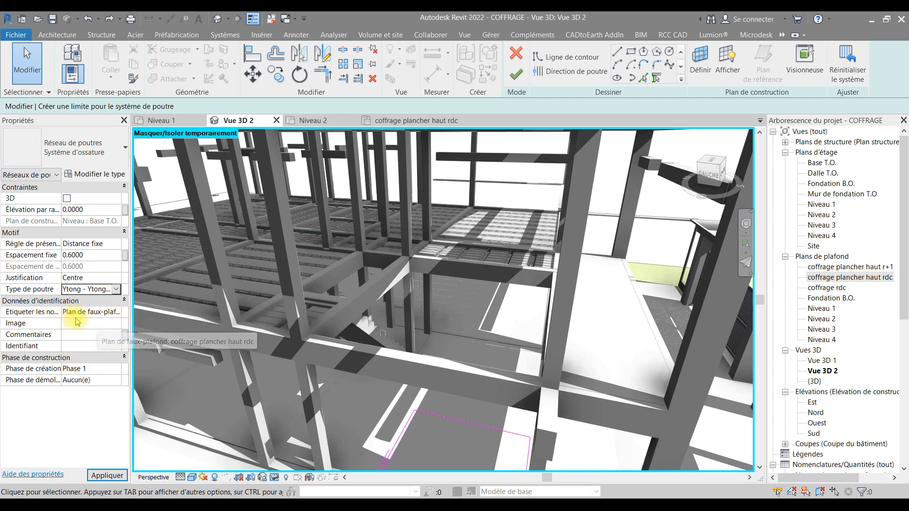
{"action": "left_click", "coordinate": [117, 312]}
{"action": "left_click", "coordinate": [117, 312]}
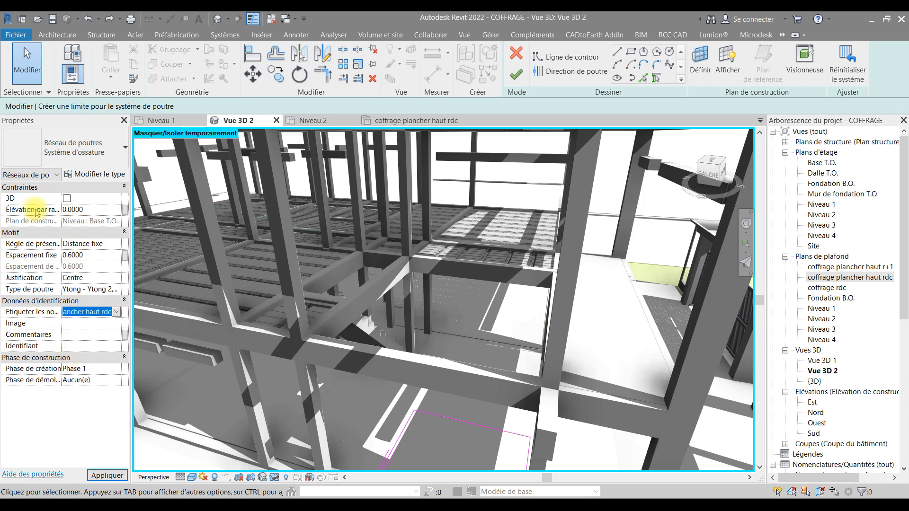
Set the beam system's work plane on the upper concrete edge beam, set its elevation to -0.0400, and finish the sketch
{"action": "left_click", "coordinate": [83, 210]}
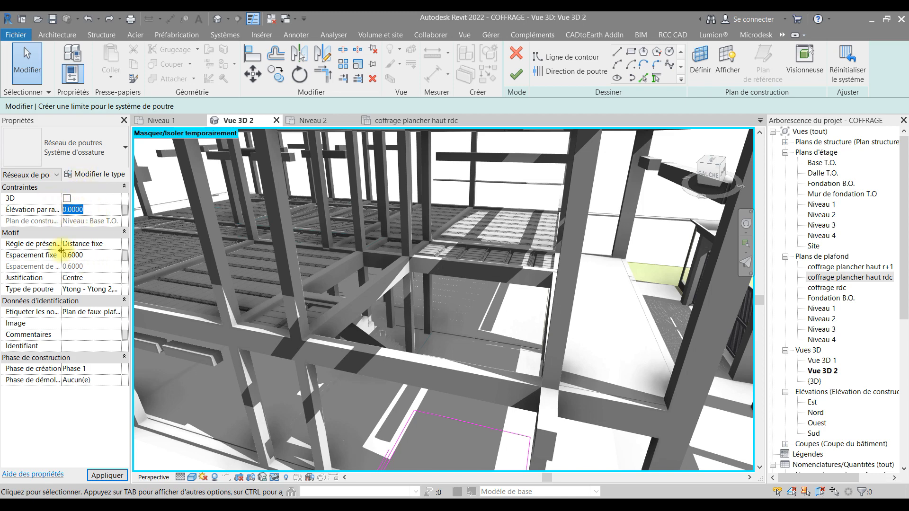
{"action": "left_click", "coordinate": [702, 66]}
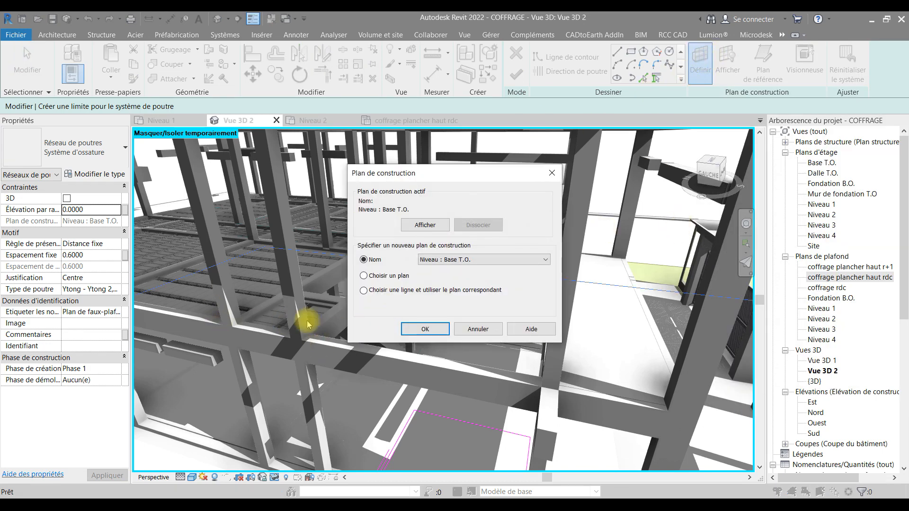
{"action": "left_click", "coordinate": [425, 329]}
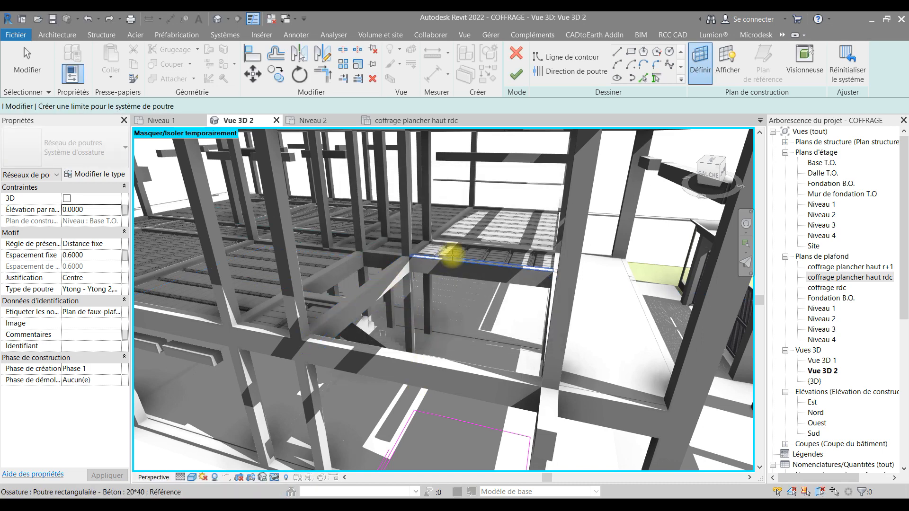
{"action": "left_click", "coordinate": [358, 346]}
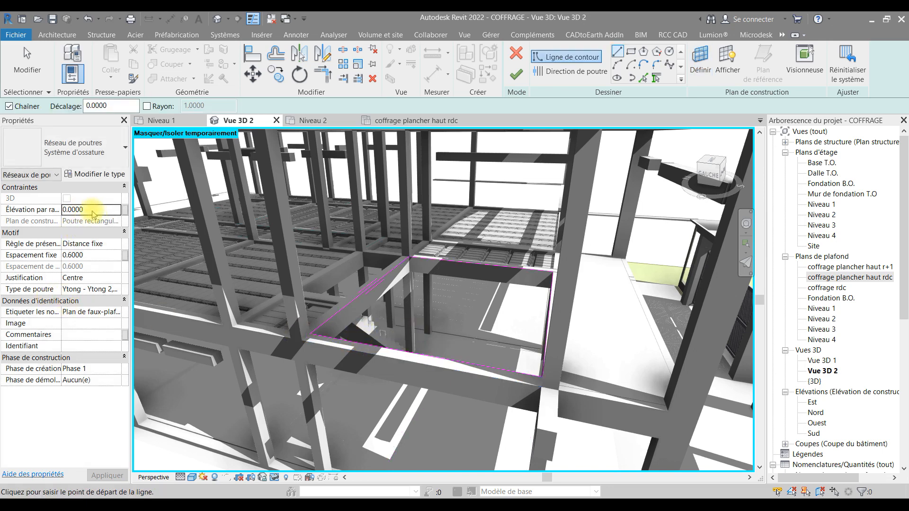
{"action": "type", "text": "-"}
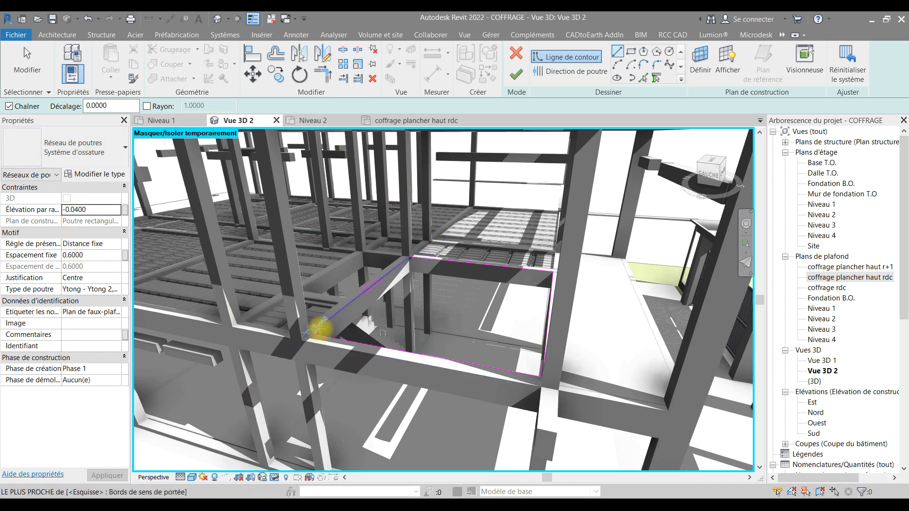
{"action": "left_click", "coordinate": [516, 75]}
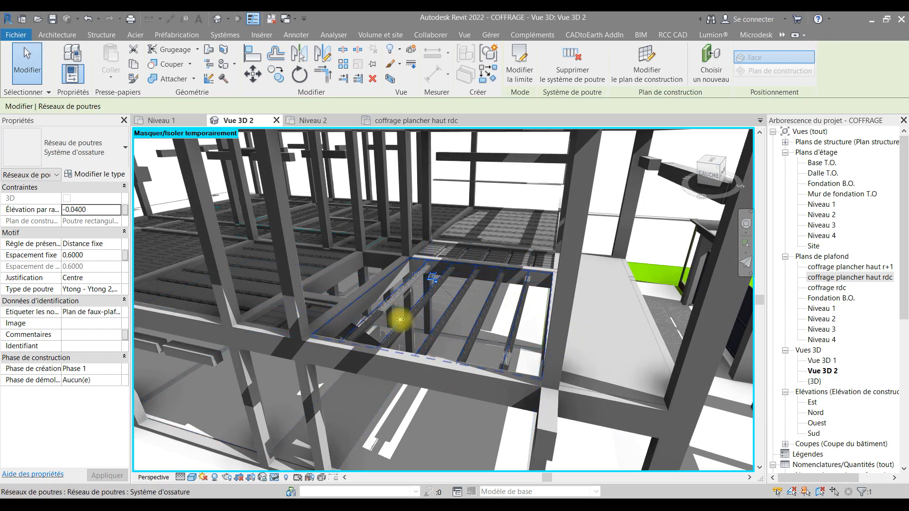
{"action": "scroll", "coordinate": [400, 320], "scroll_direction": "up", "scroll_amount": 3}
{"action": "scroll", "coordinate": [401, 320], "scroll_direction": "up", "scroll_amount": 1}
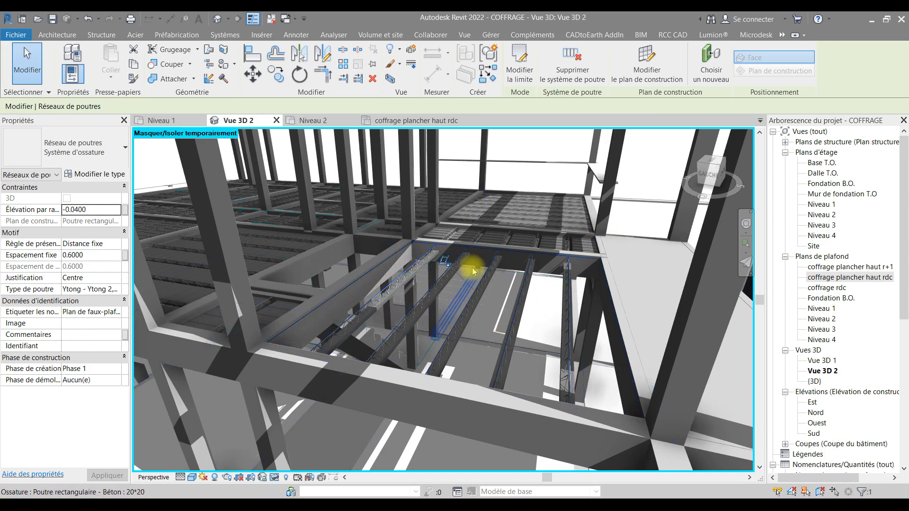
{"action": "scroll", "coordinate": [473, 270], "scroll_direction": "up", "scroll_amount": 4}
{"action": "scroll", "coordinate": [443, 184], "scroll_direction": "down", "scroll_amount": 3}
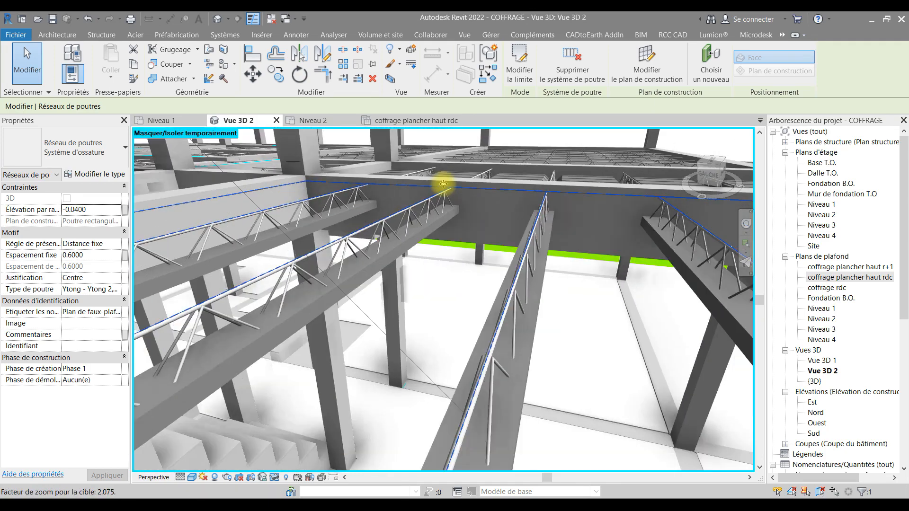
{"action": "scroll", "coordinate": [445, 190], "scroll_direction": "down", "scroll_amount": 4}
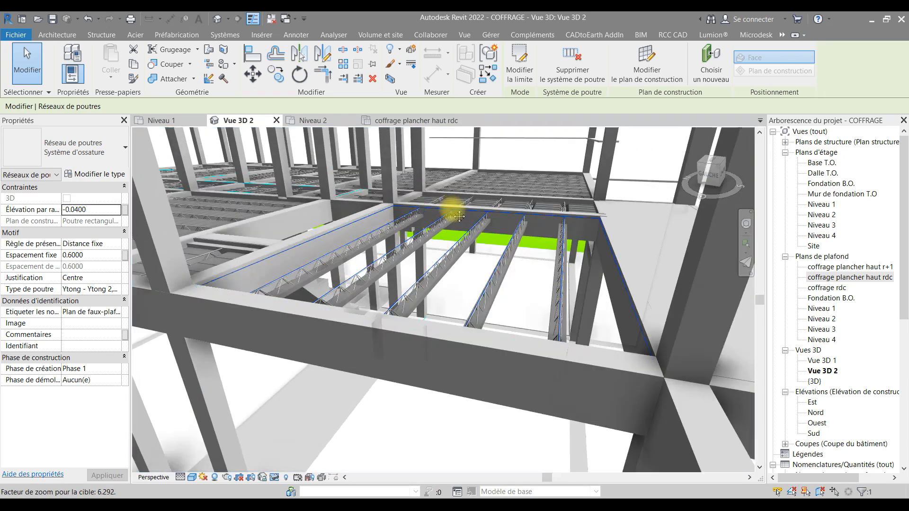
Place one Ytong - Ytong Plus 200 (03) block on the new beams in the "coffrage plancher haut rdc" plan, and return to Vue 3D 2
{"action": "middle_click_drag", "start_coordinate": [459, 217], "coordinate": [459, 227]}
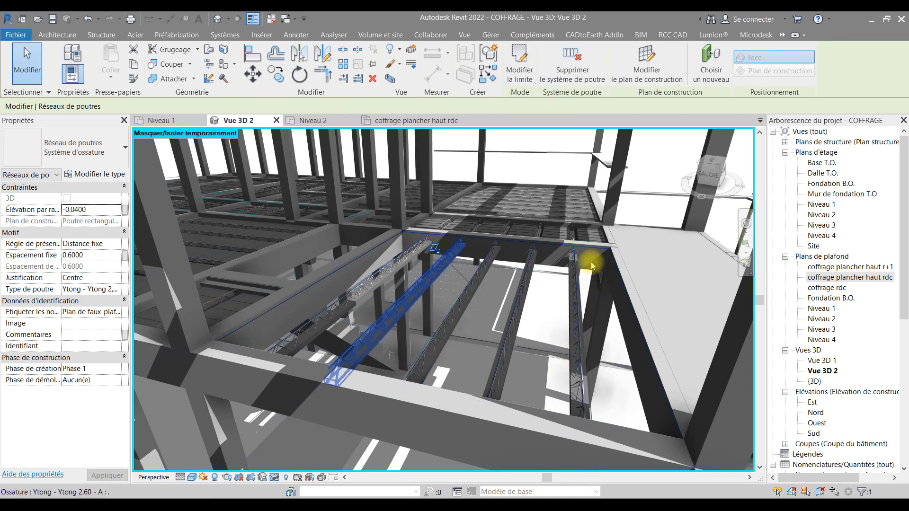
{"action": "left_click", "coordinate": [704, 305]}
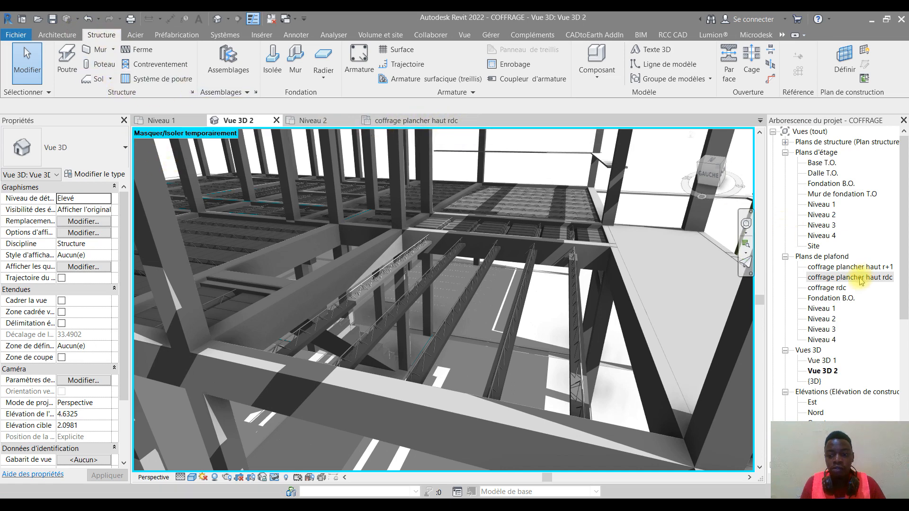
{"action": "left_click", "coordinate": [382, 124]}
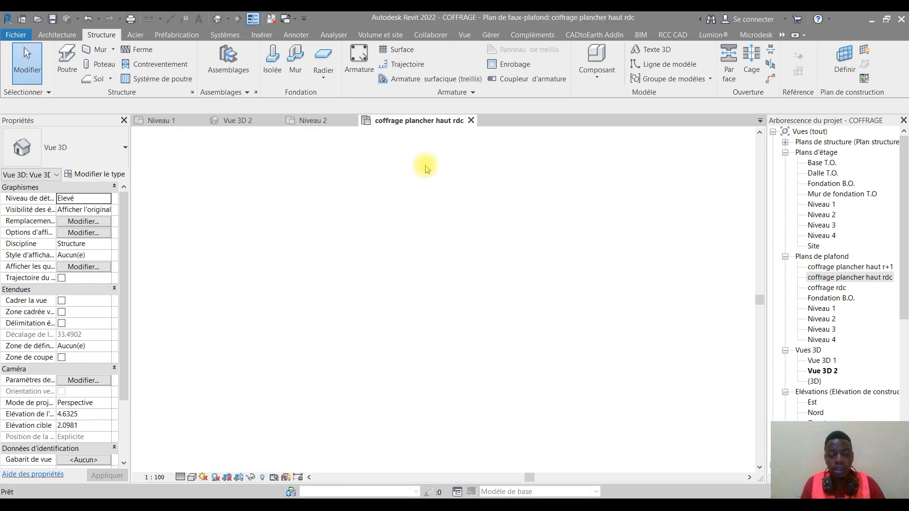
{"action": "scroll", "coordinate": [488, 372], "scroll_direction": "up", "scroll_amount": 2}
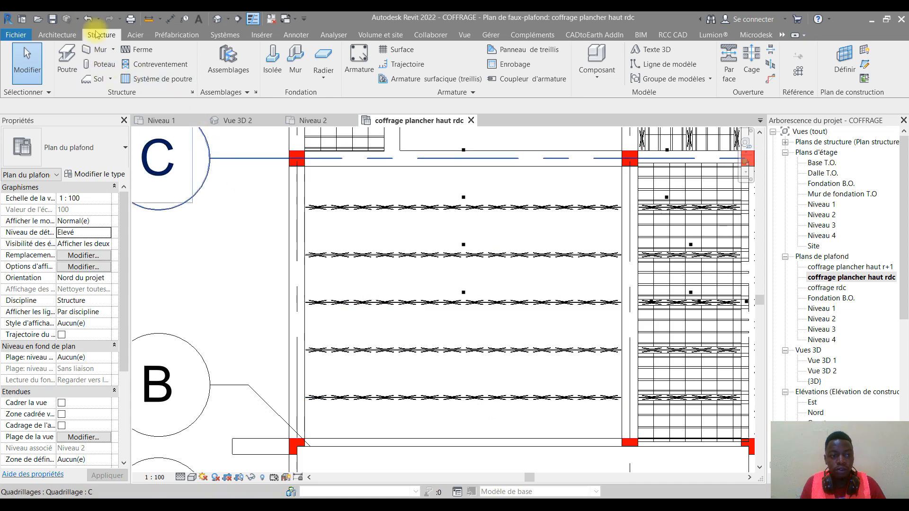
{"action": "left_click", "coordinate": [73, 80]}
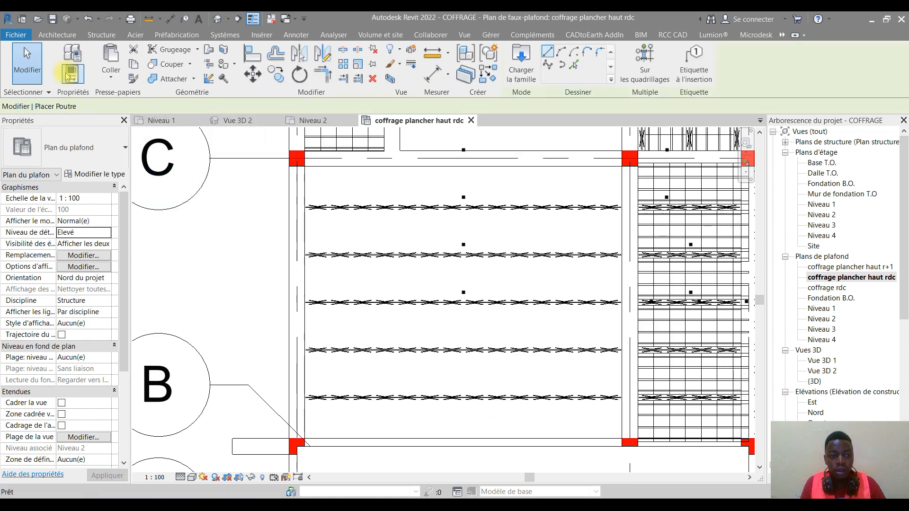
{"action": "left_click", "coordinate": [93, 138]}
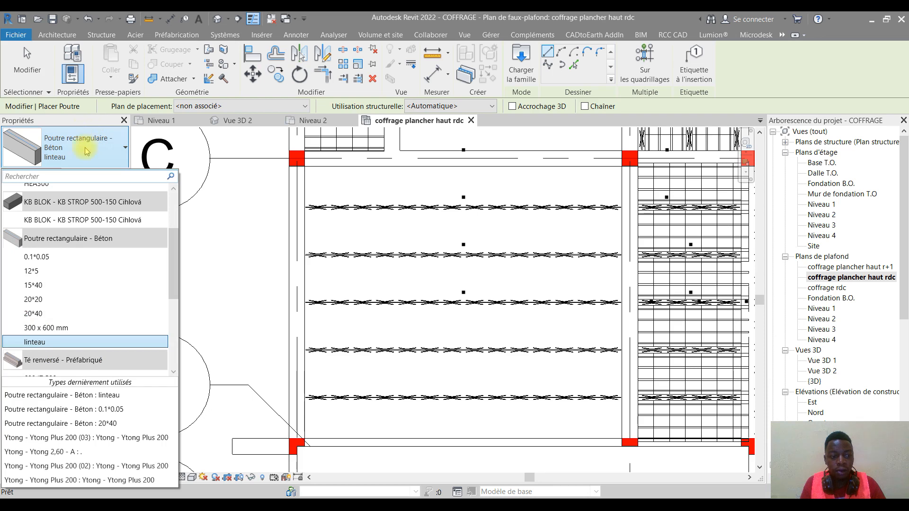
{"action": "scroll", "coordinate": [85, 324], "scroll_direction": "down", "scroll_amount": 5}
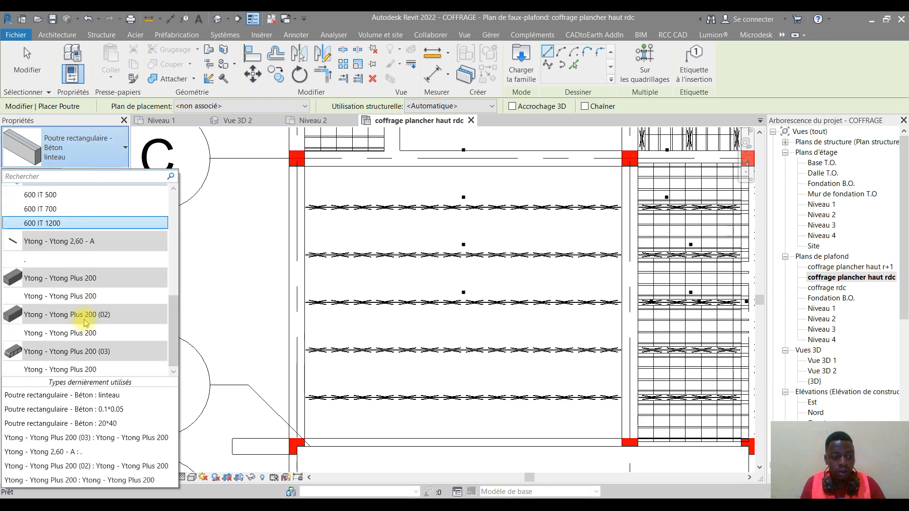
{"action": "left_click", "coordinate": [75, 370]}
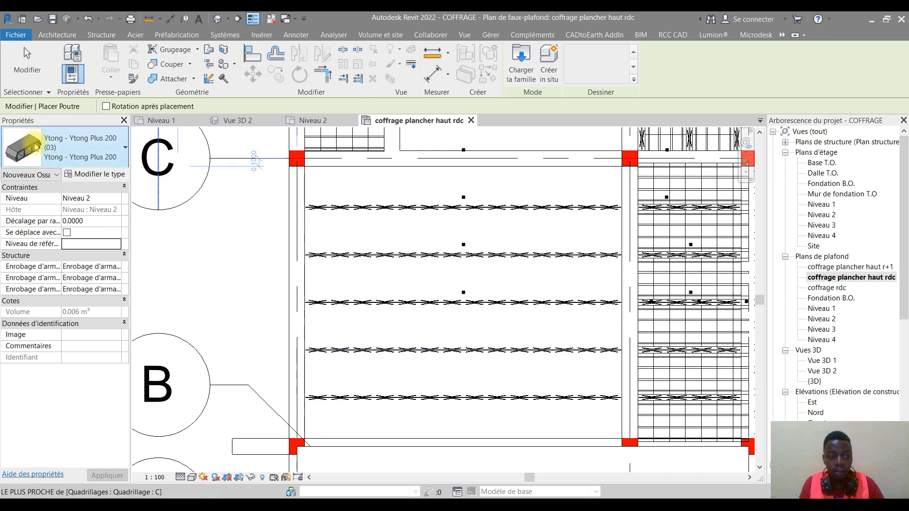
{"action": "left_click", "coordinate": [332, 397]}
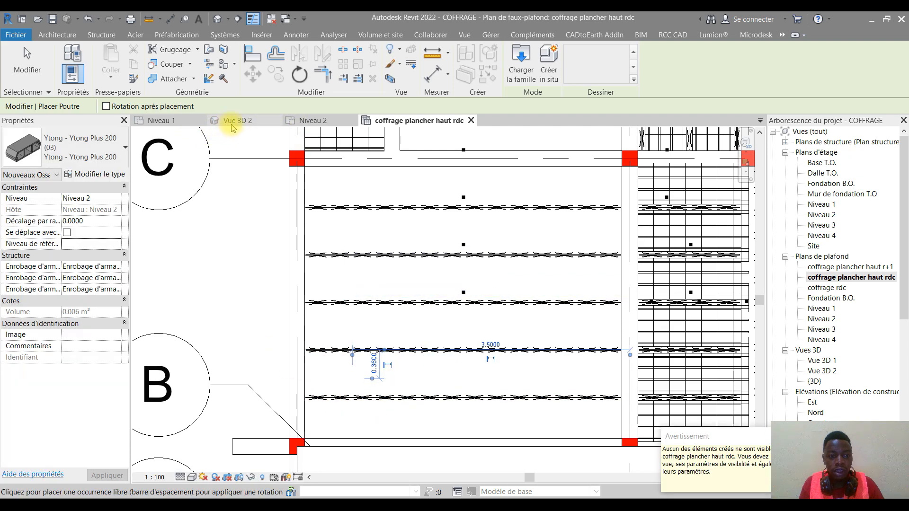
{"action": "left_click", "coordinate": [234, 121]}
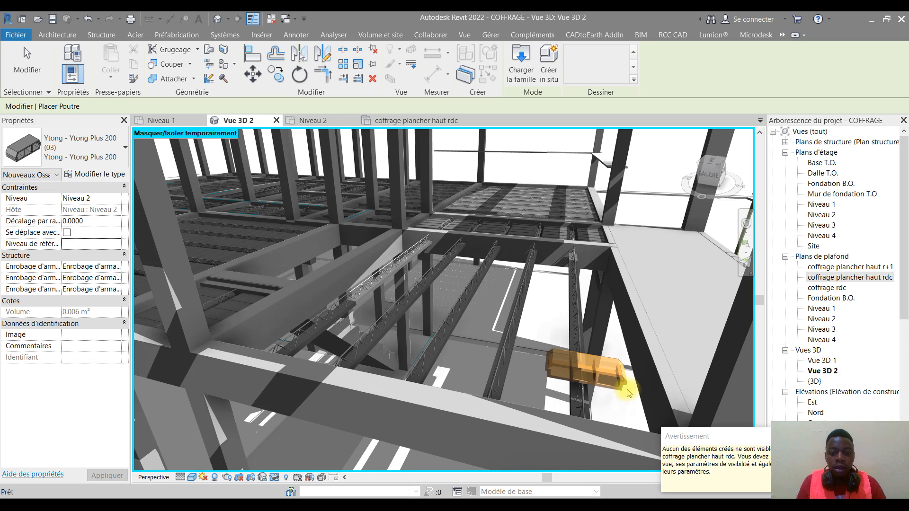
{"action": "key", "text": "Escape"}
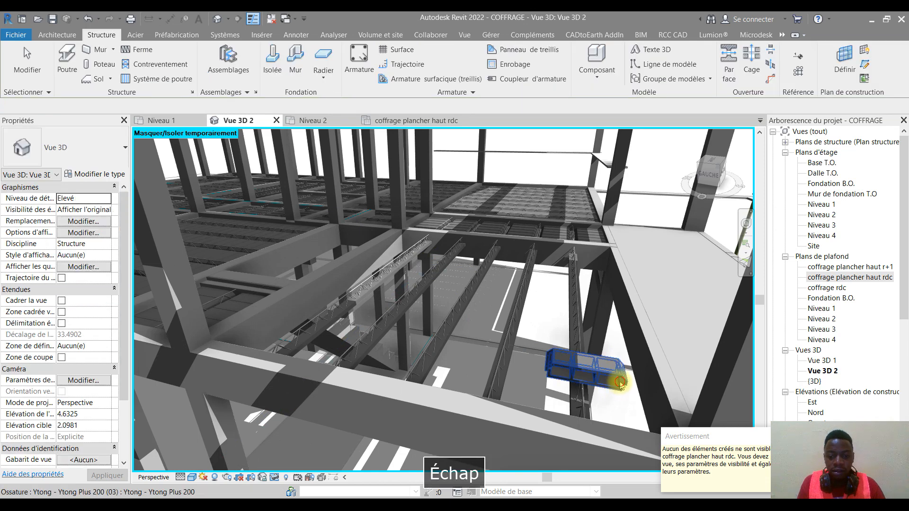
Open the placed block's family, view its profile from the Gauche side in 3D, and open the extrusion sketch for editing
{"action": "left_click", "coordinate": [620, 383]}
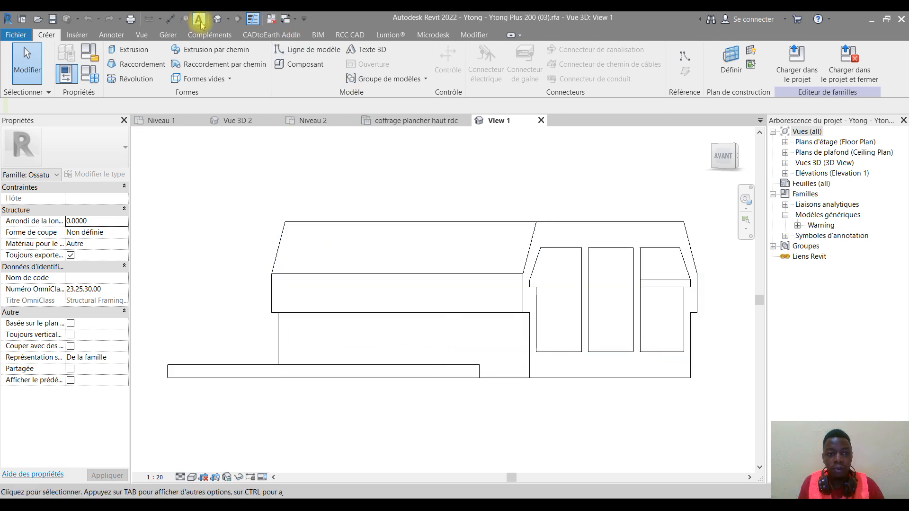
{"action": "left_click", "coordinate": [216, 20]}
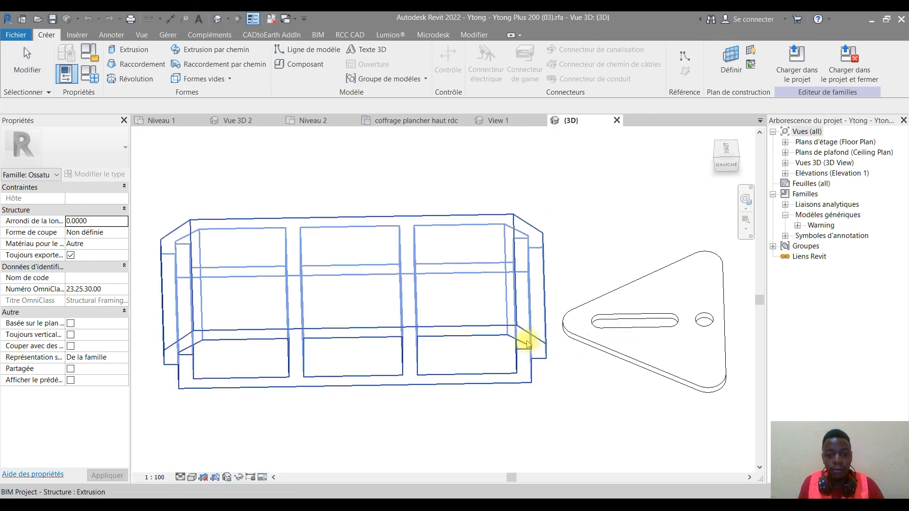
{"action": "left_click", "coordinate": [726, 164]}
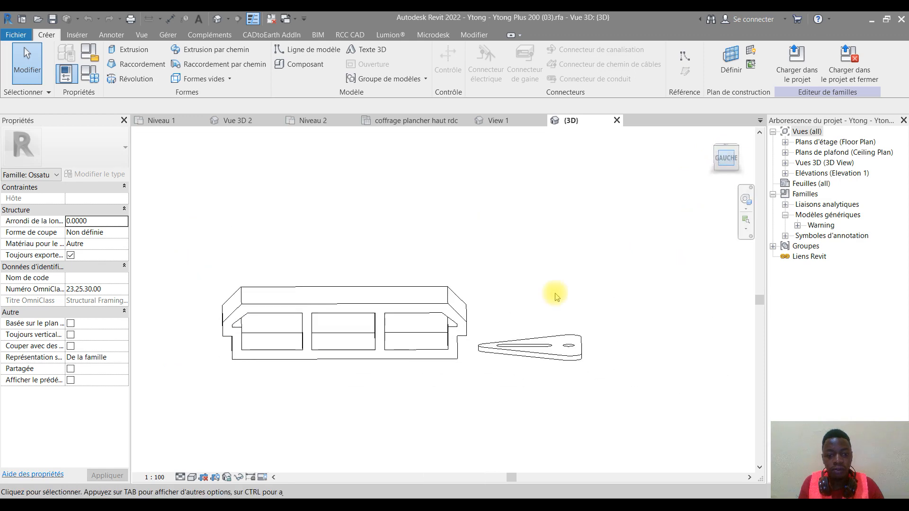
{"action": "scroll", "coordinate": [375, 308], "scroll_direction": "up", "scroll_amount": 2}
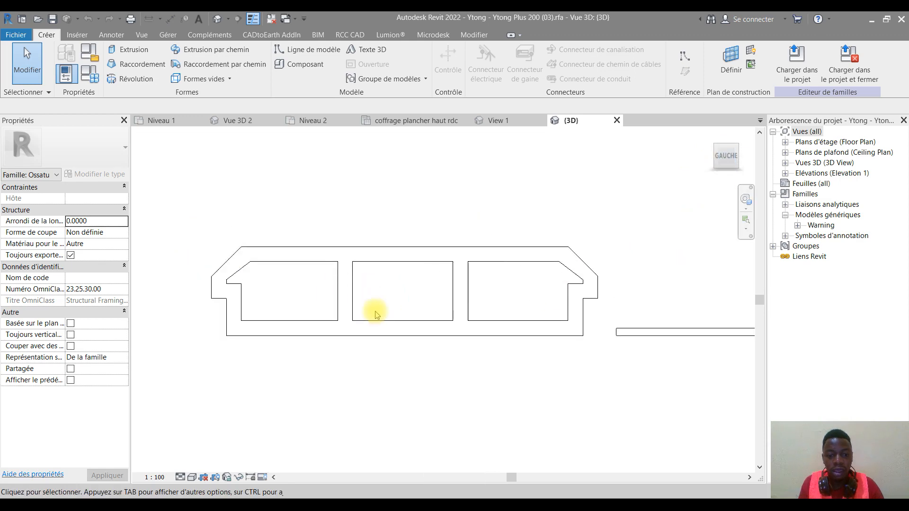
{"action": "left_click", "coordinate": [410, 247]}
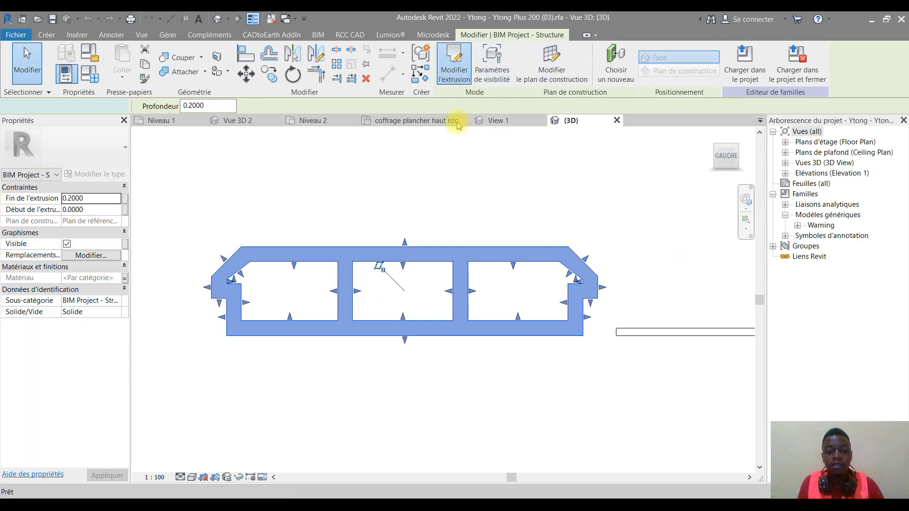
{"action": "left_click", "coordinate": [456, 80]}
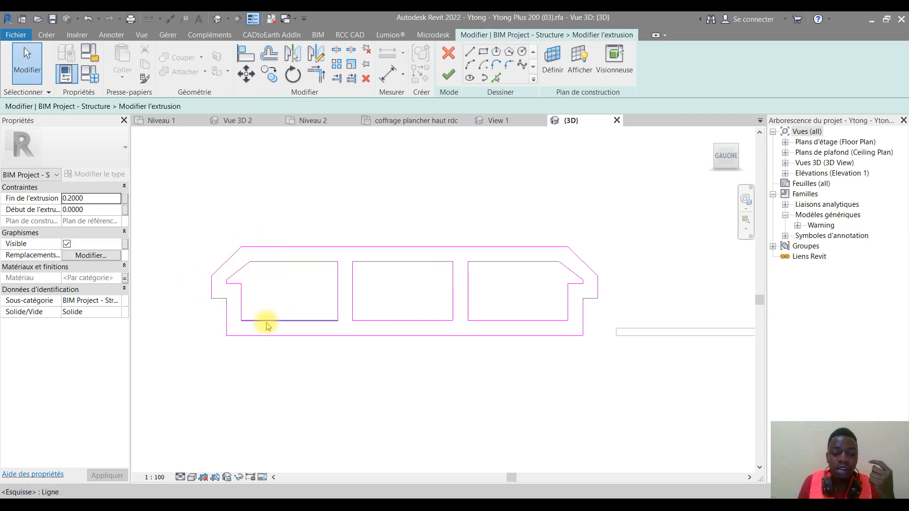
Measure the width of the block profile's base and the height of its lower side, using the sketch line tool
{"action": "left_click", "coordinate": [262, 334]}
{"action": "left_click", "coordinate": [373, 176]}
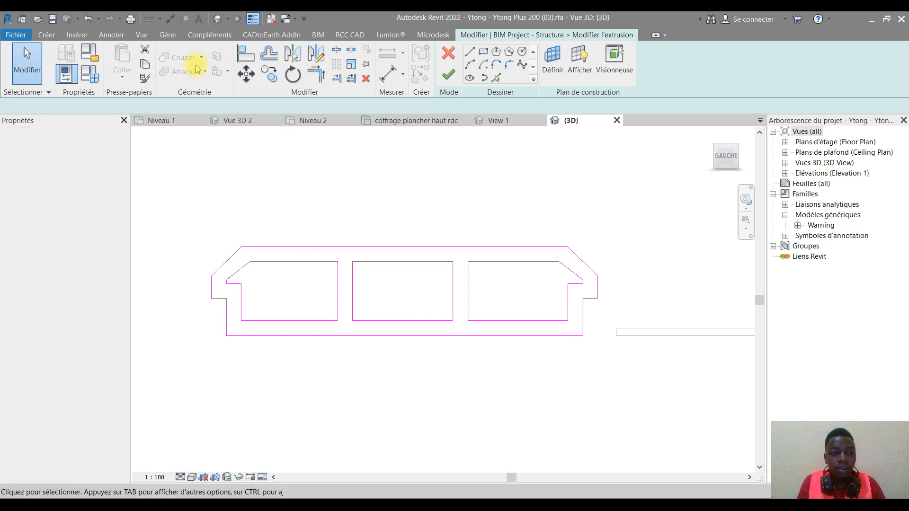
{"action": "left_click", "coordinate": [46, 35]}
{"action": "left_click", "coordinate": [364, 50]}
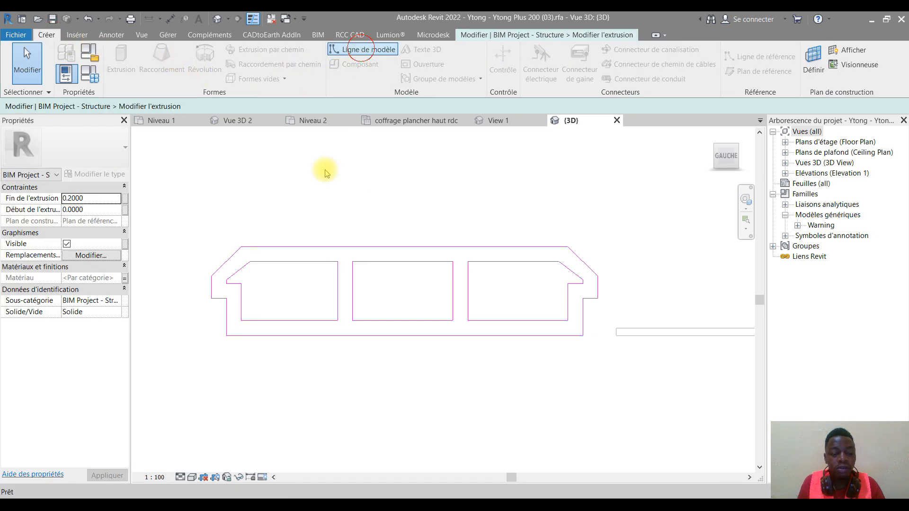
{"action": "left_click", "coordinate": [226, 336]}
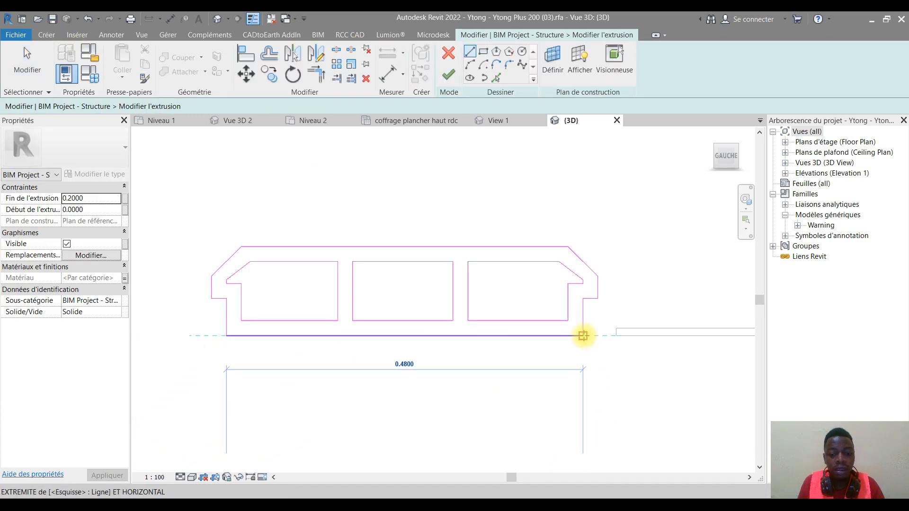
{"action": "left_click", "coordinate": [582, 336]}
{"action": "left_click", "coordinate": [226, 336]}
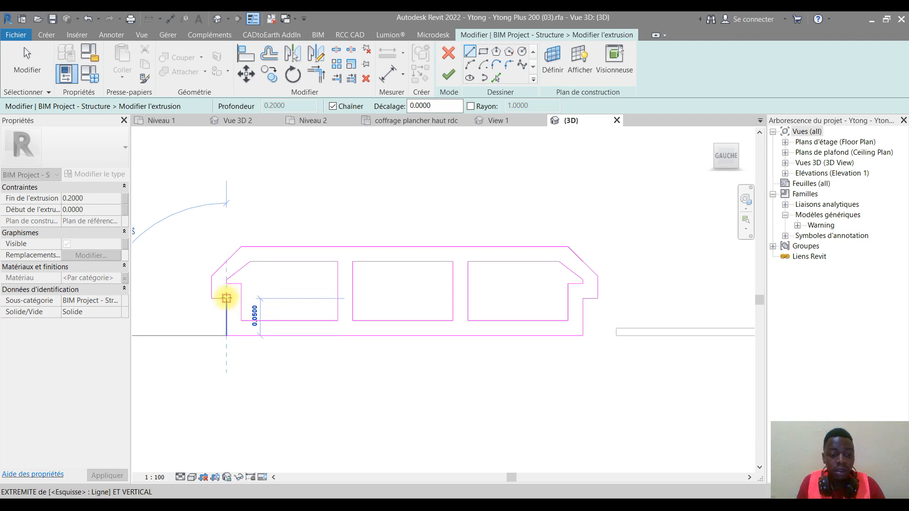
{"action": "left_click", "coordinate": [226, 298]}
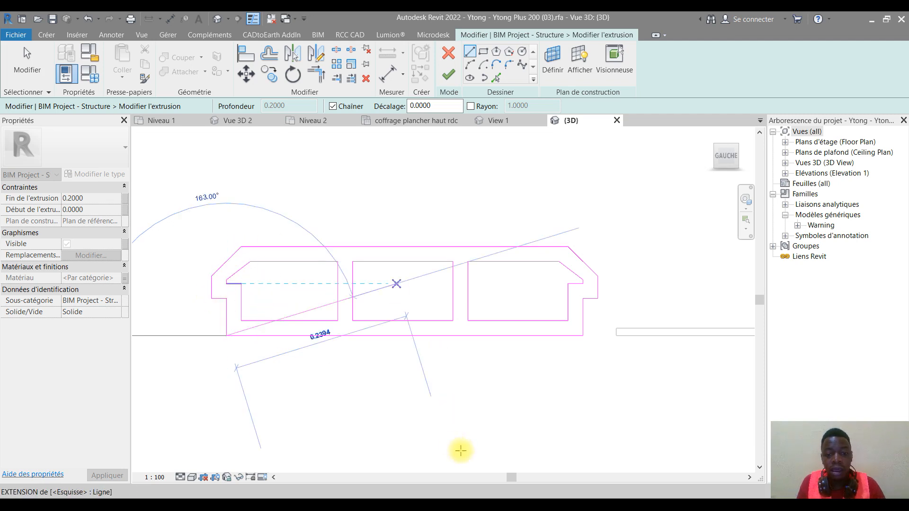
{"action": "key", "text": "Escape"}
Measure the block profile's overall width across its side lips, leave the extrusion sketch, and return to the project without replacing the loaded family
{"action": "left_click", "coordinate": [598, 298]}
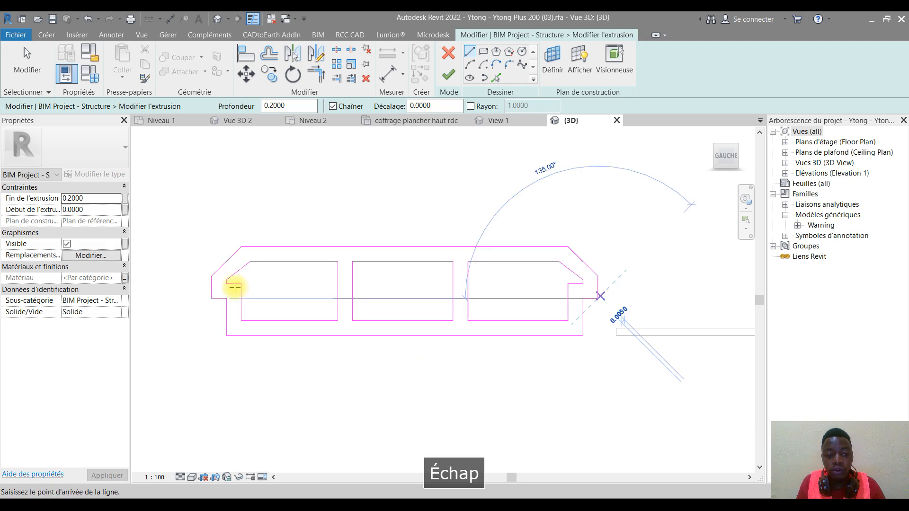
{"action": "left_click", "coordinate": [211, 298]}
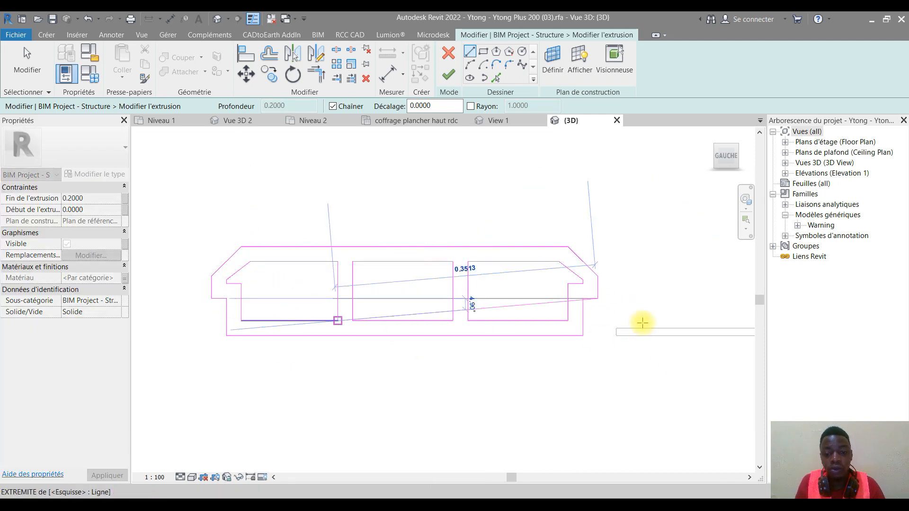
{"action": "key", "text": "Escape"}
{"action": "key", "text": "Escape"}
{"action": "left_click", "coordinate": [448, 74]}
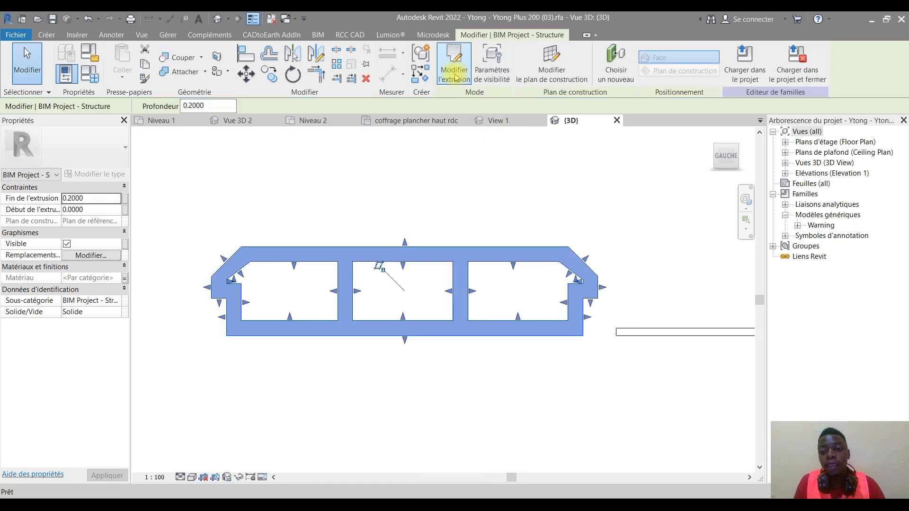
{"action": "left_click", "coordinate": [747, 73]}
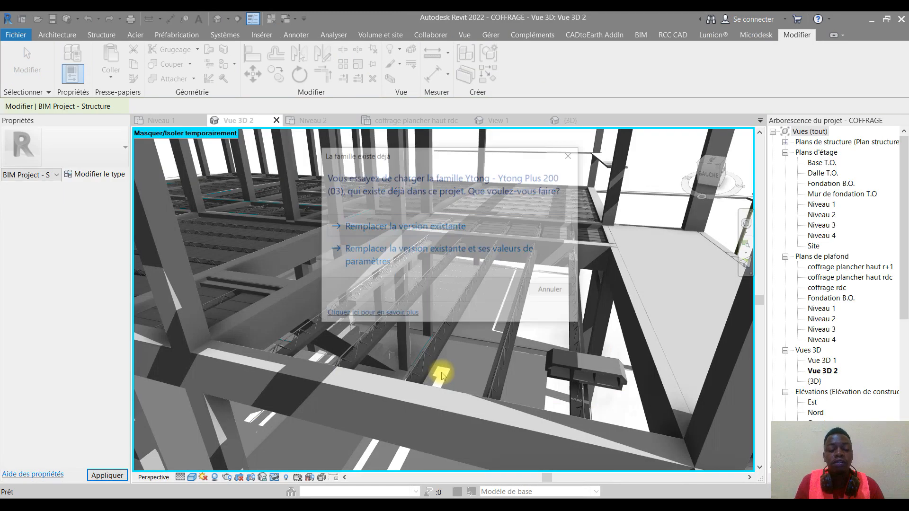
{"action": "left_click", "coordinate": [550, 291]}
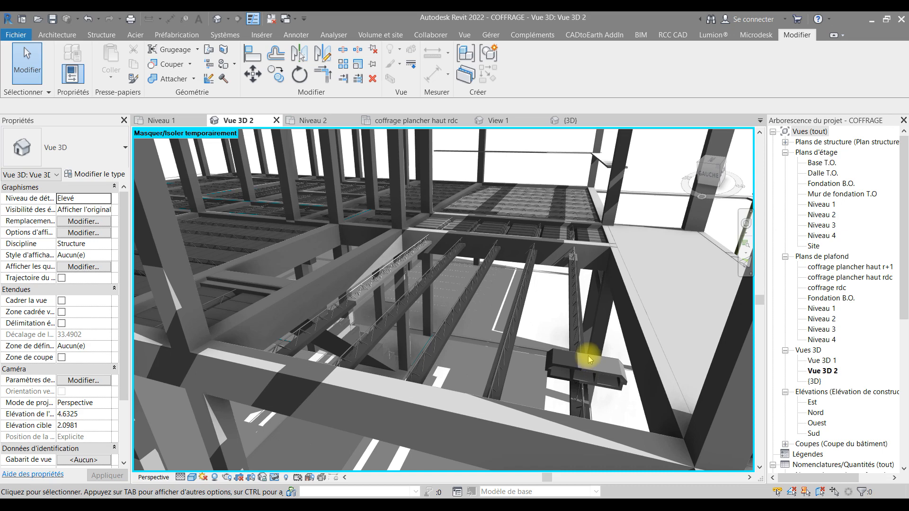
Set the placed Ytong Plus 200 (03) block's offset from Niveau 2 to -0.2000
{"action": "key", "text": "Escape"}
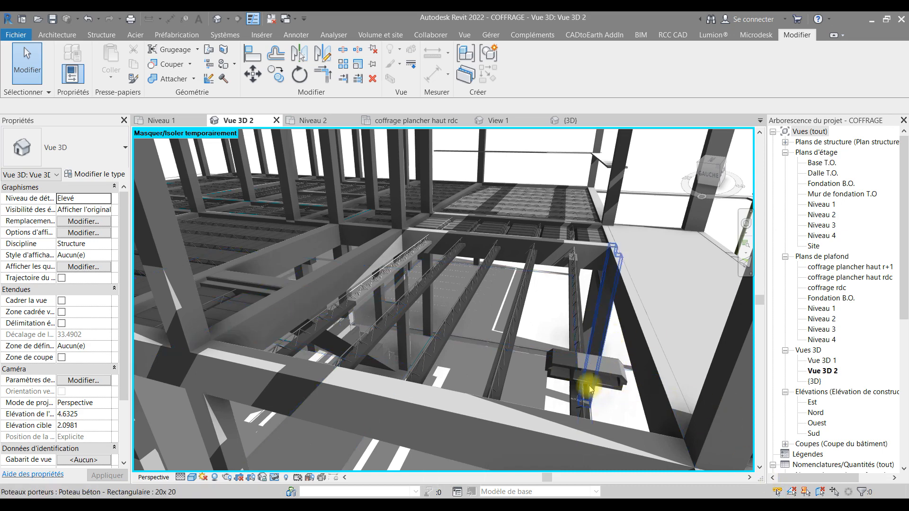
{"action": "left_click", "coordinate": [581, 373]}
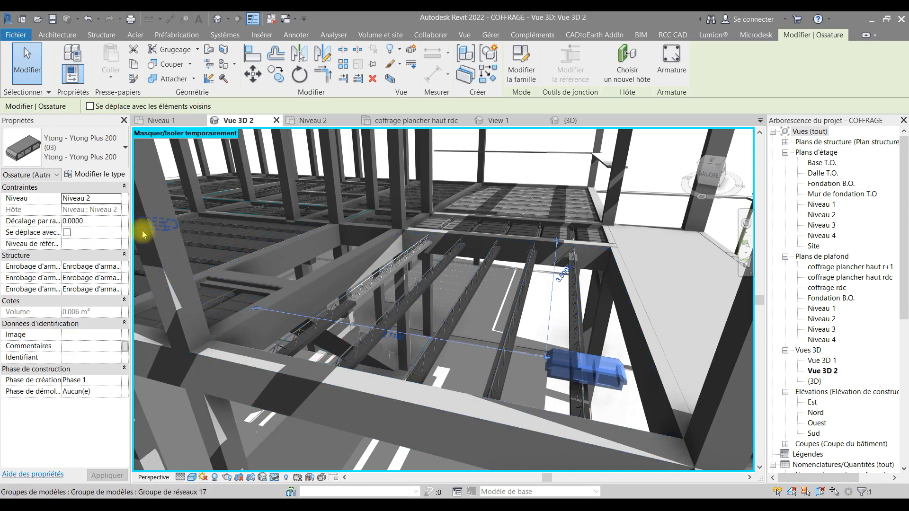
{"action": "left_click", "coordinate": [96, 224]}
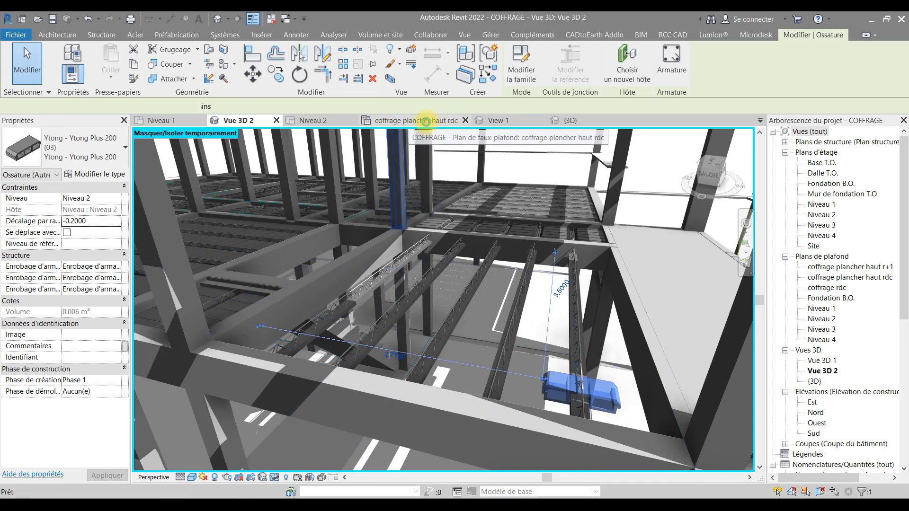
Move the block in the "coffrage plancher haut rdc" plan so it sits between the two beams nearest grid B, at their grid 1 end
{"action": "left_click", "coordinate": [441, 120]}
{"action": "scroll", "coordinate": [313, 454], "scroll_direction": "up", "scroll_amount": 5}
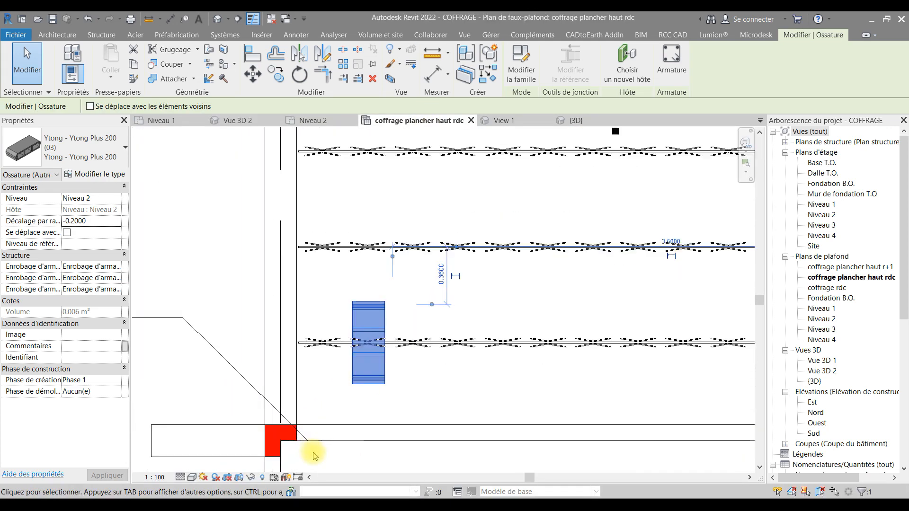
{"action": "left_click_drag", "start_coordinate": [417, 348], "coordinate": [341, 273]}
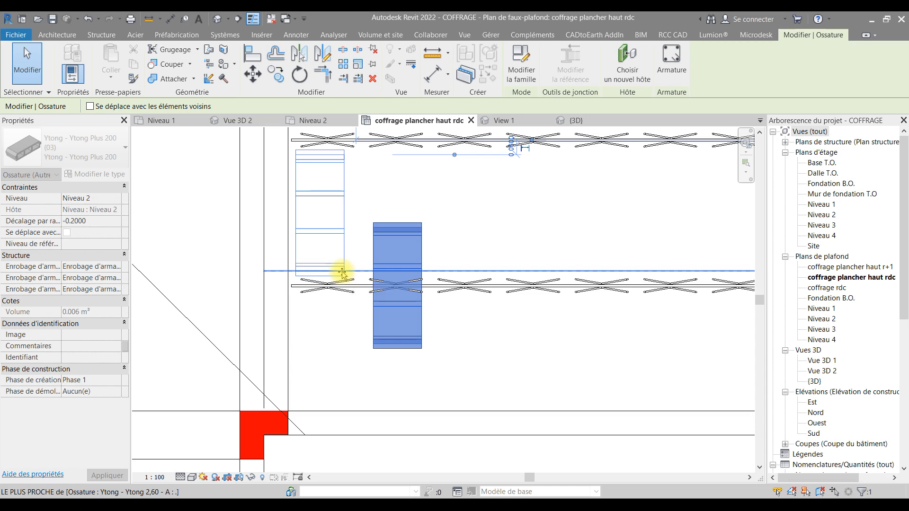
{"action": "left_click_drag", "start_coordinate": [342, 273], "coordinate": [342, 272]}
{"action": "middle_click_drag", "start_coordinate": [316, 227], "coordinate": [284, 254]}
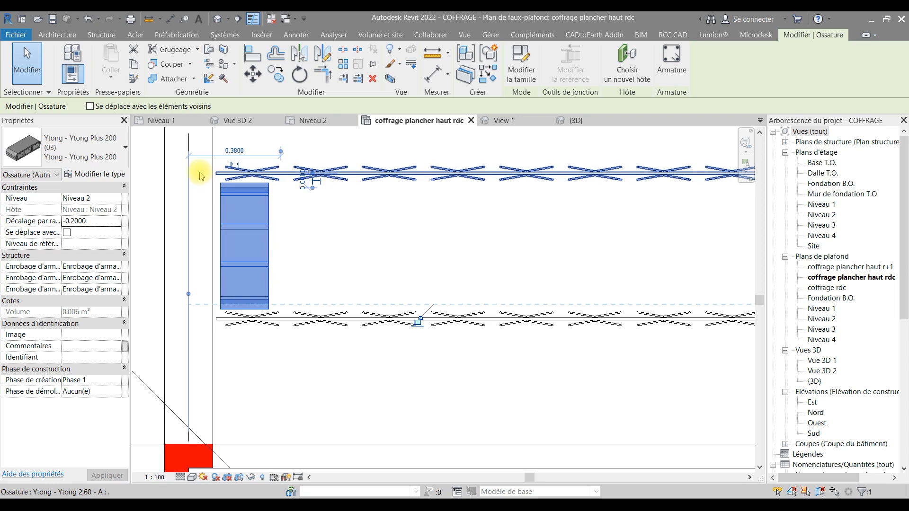
{"action": "scroll", "coordinate": [273, 197], "scroll_direction": "up", "scroll_amount": 3}
{"action": "scroll", "coordinate": [298, 205], "scroll_direction": "down", "scroll_amount": 4}
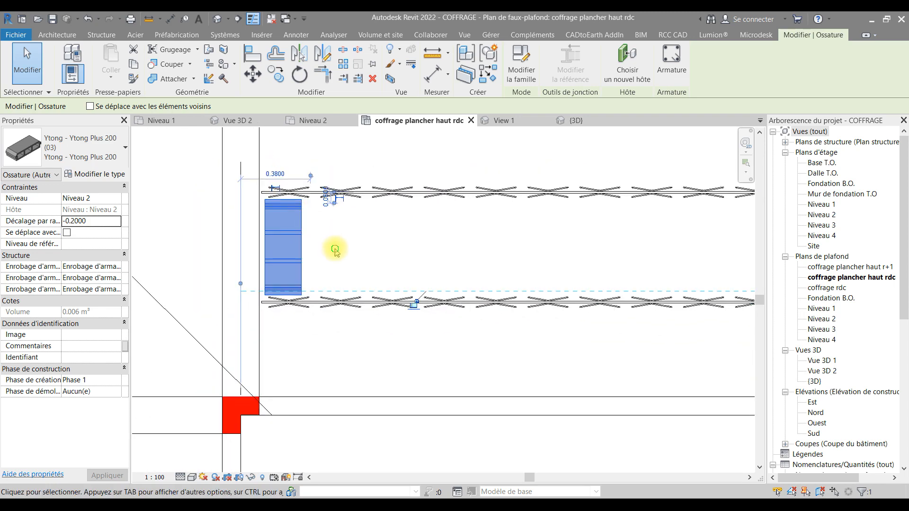
{"action": "middle_click_drag", "start_coordinate": [336, 249], "coordinate": [300, 259]}
{"action": "left_click", "coordinate": [400, 257]}
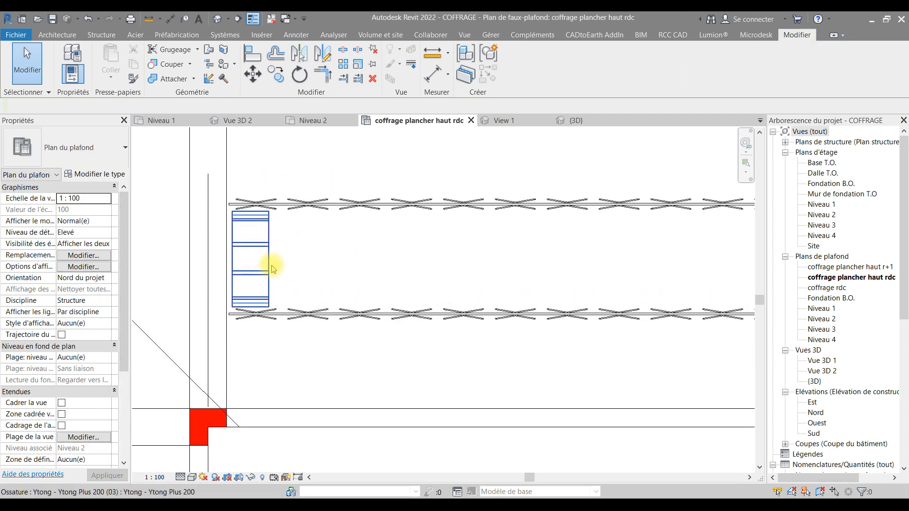
Array the Ytong block linearly along the space between the two beams, spaced one block width apart, with a count of 15
{"action": "left_click", "coordinate": [268, 261]}
{"action": "left_click", "coordinate": [322, 262]}
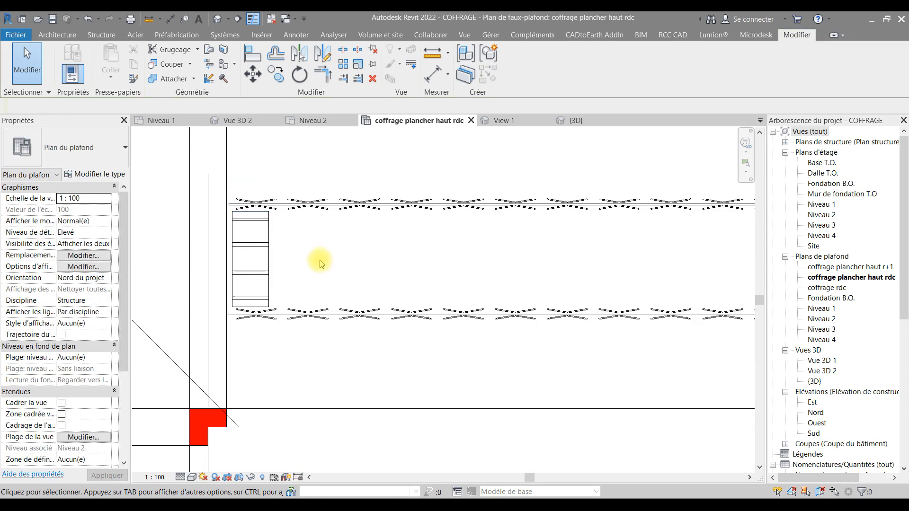
{"action": "scroll", "coordinate": [320, 264], "scroll_direction": "down", "scroll_amount": 3}
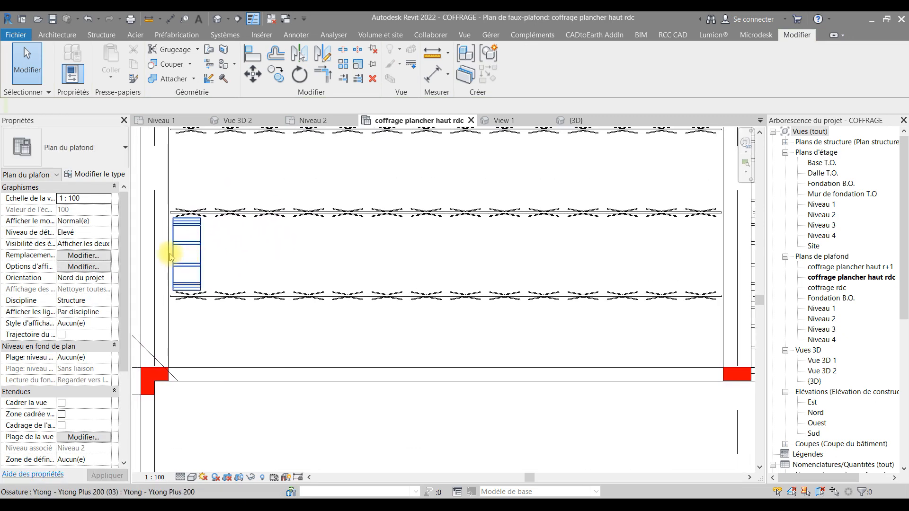
{"action": "left_click", "coordinate": [203, 247]}
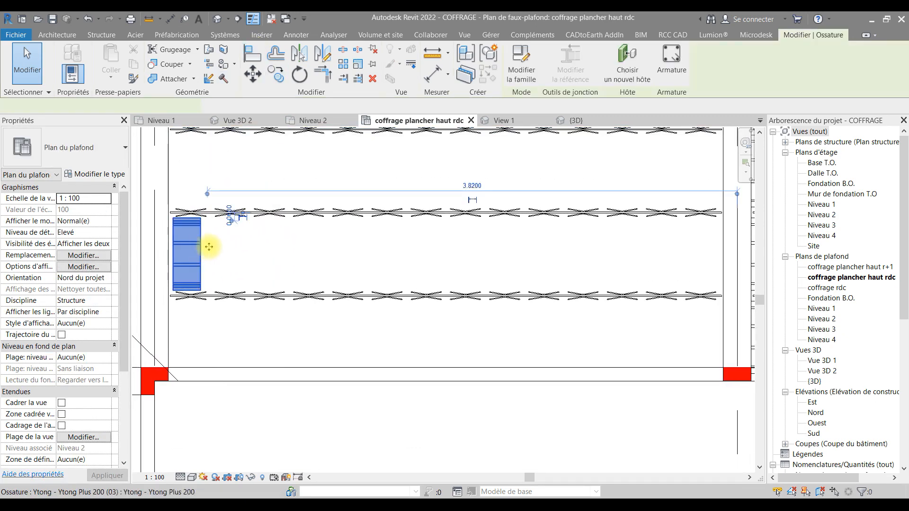
{"action": "middle_click_drag", "start_coordinate": [273, 277], "coordinate": [336, 331]}
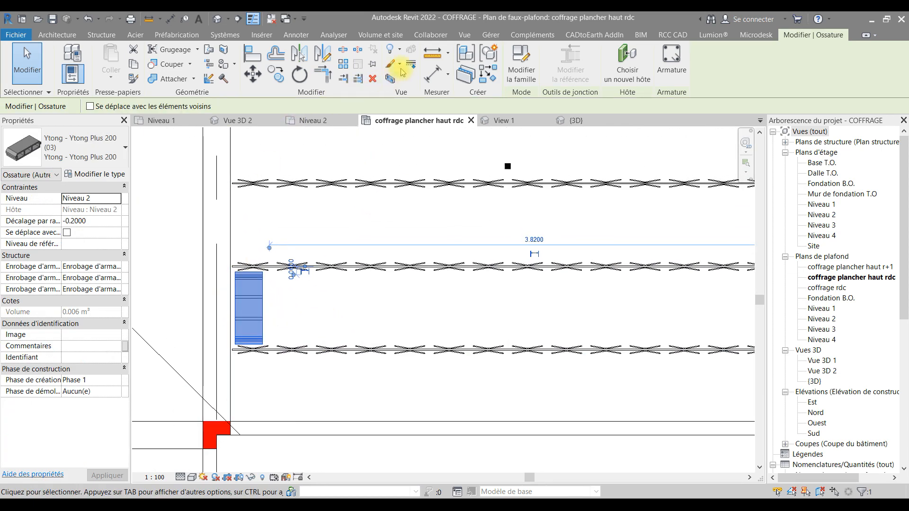
{"action": "left_click", "coordinate": [343, 66]}
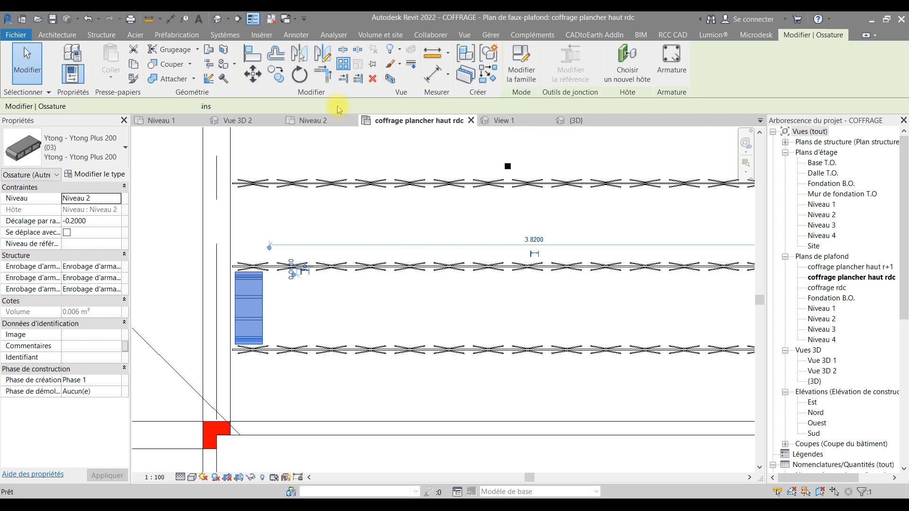
{"action": "scroll", "coordinate": [232, 309], "scroll_direction": "up", "scroll_amount": 3}
{"action": "left_click", "coordinate": [232, 309]}
{"action": "left_click", "coordinate": [229, 297]}
{"action": "left_click", "coordinate": [294, 299]}
{"action": "scroll", "coordinate": [300, 298], "scroll_direction": "down", "scroll_amount": 3}
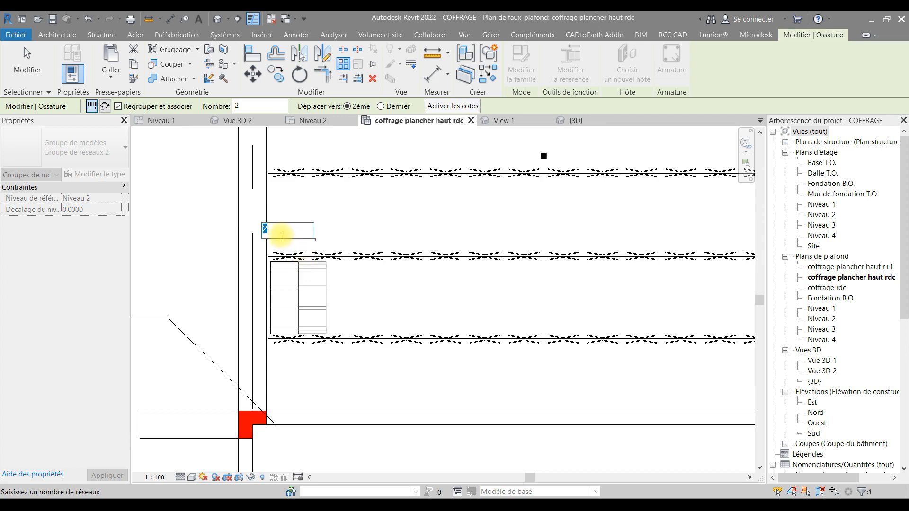
{"action": "type", "text": "15"}
{"action": "key", "text": "Return"}
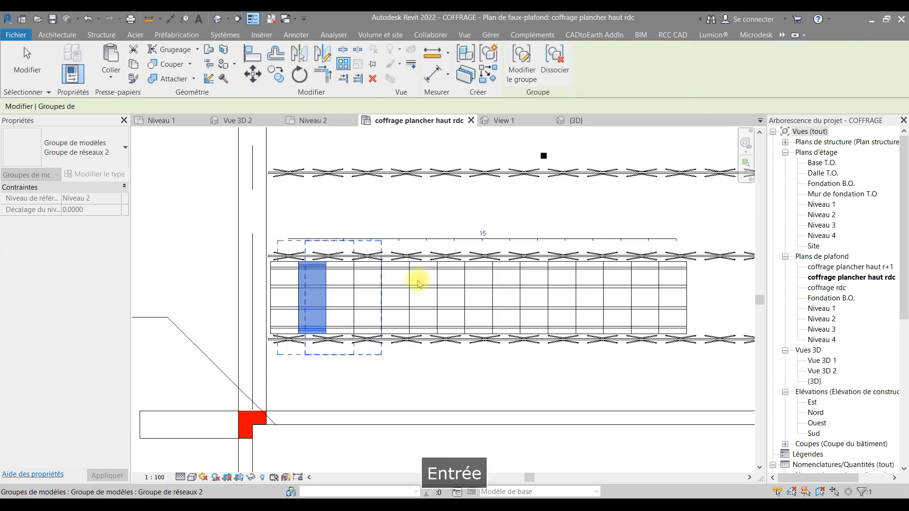
Try a count of 20 for the block array, and undo the array back to the single block
{"action": "scroll", "coordinate": [384, 260], "scroll_direction": "down", "scroll_amount": 1}
{"action": "middle_click_drag", "start_coordinate": [385, 260], "coordinate": [288, 252]}
{"action": "left_click", "coordinate": [373, 229]}
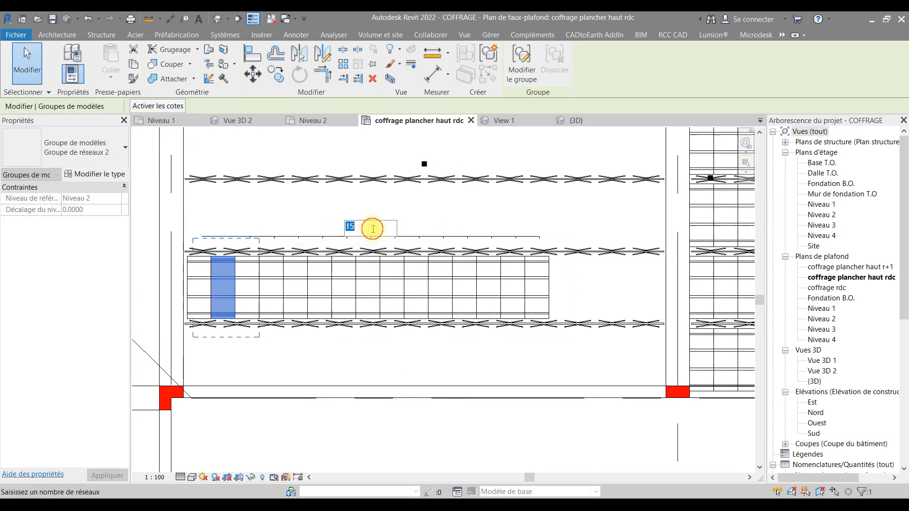
{"action": "type", "text": "20"}
{"action": "key", "text": "Return"}
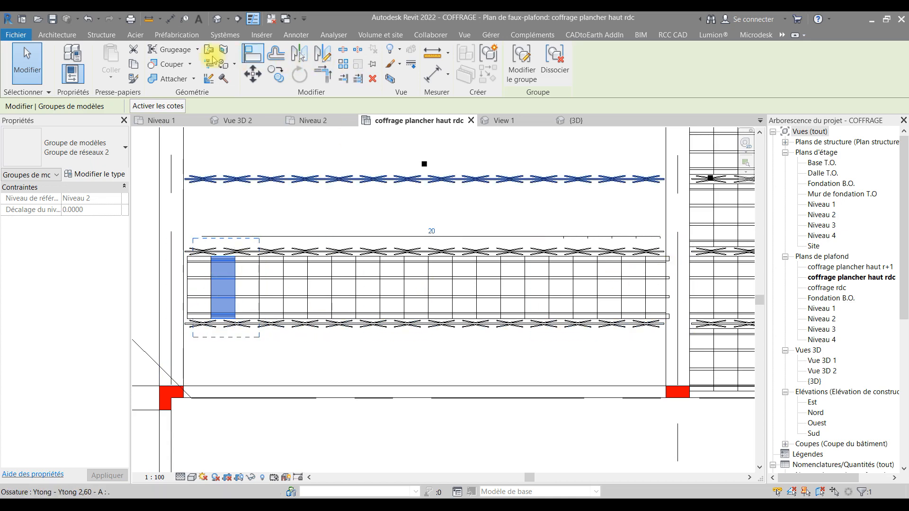
{"action": "left_click", "coordinate": [88, 19]}
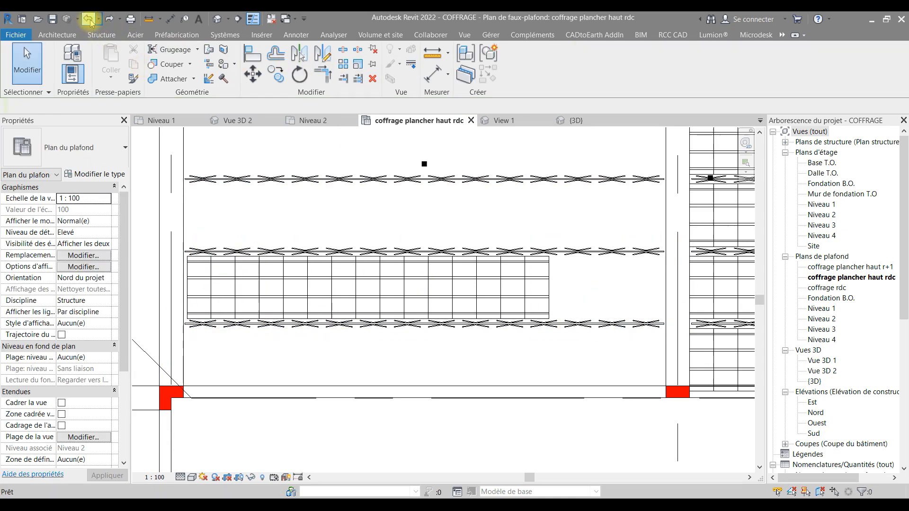
{"action": "left_click", "coordinate": [88, 20]}
Move the single Ytong block so its end sits flush against the inner face of the 20*40 concrete beam near grid 1
{"action": "left_click", "coordinate": [250, 308]}
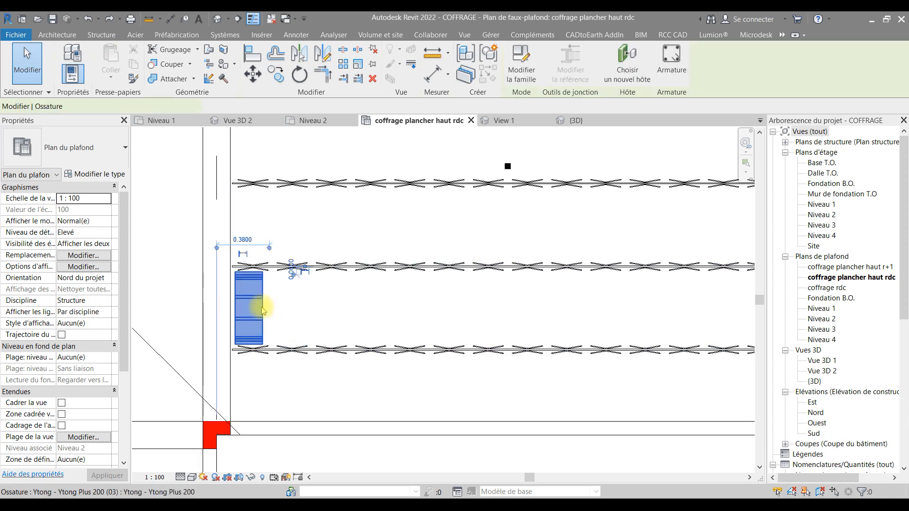
{"action": "scroll", "coordinate": [247, 306], "scroll_direction": "up", "scroll_amount": 3}
{"action": "scroll", "coordinate": [207, 328], "scroll_direction": "up", "scroll_amount": 2}
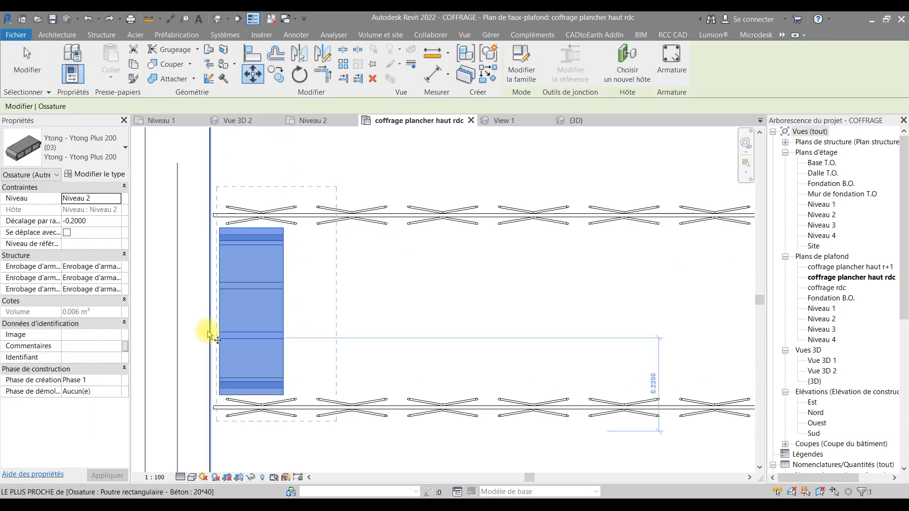
{"action": "left_click", "coordinate": [211, 300]}
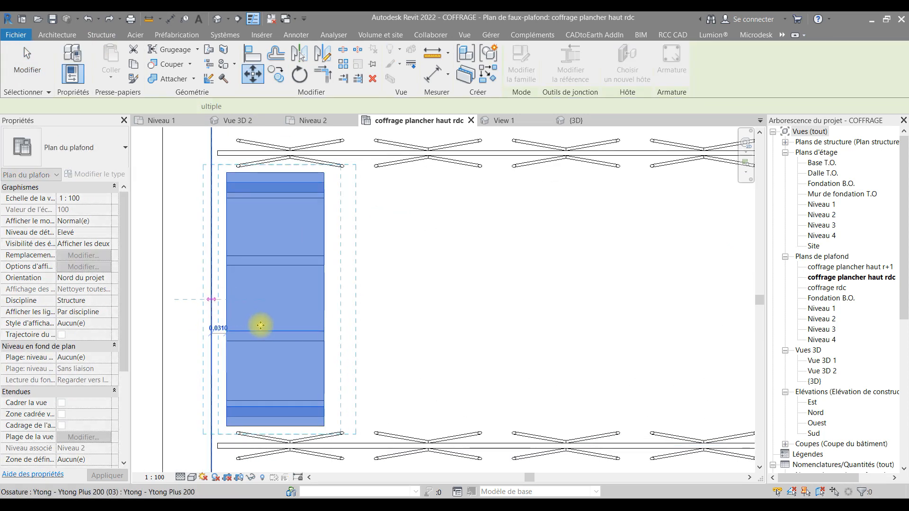
{"action": "scroll", "coordinate": [260, 320], "scroll_direction": "down", "scroll_amount": 2}
{"action": "key", "text": "Escape"}
Array the block linearly between the two ceiling beams, spaced one block width apart, with a count of 20
{"action": "left_click", "coordinate": [284, 305]}
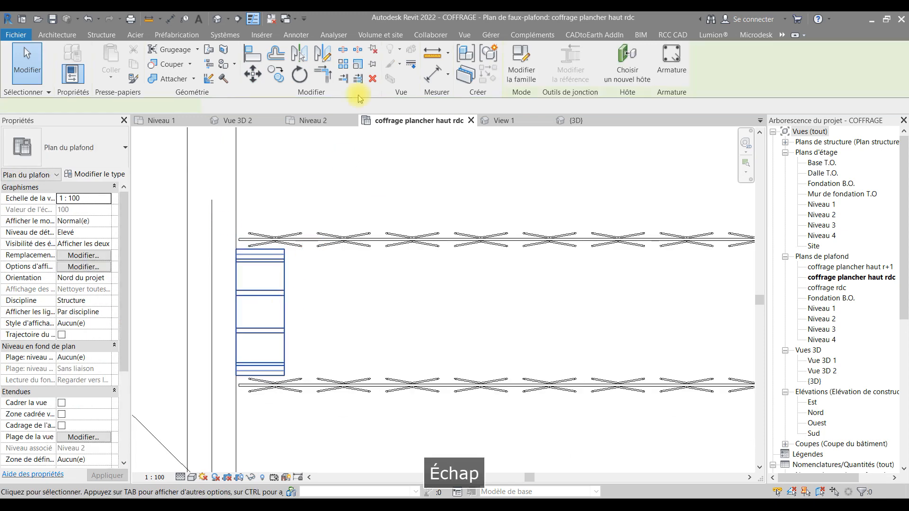
{"action": "left_click", "coordinate": [343, 63]}
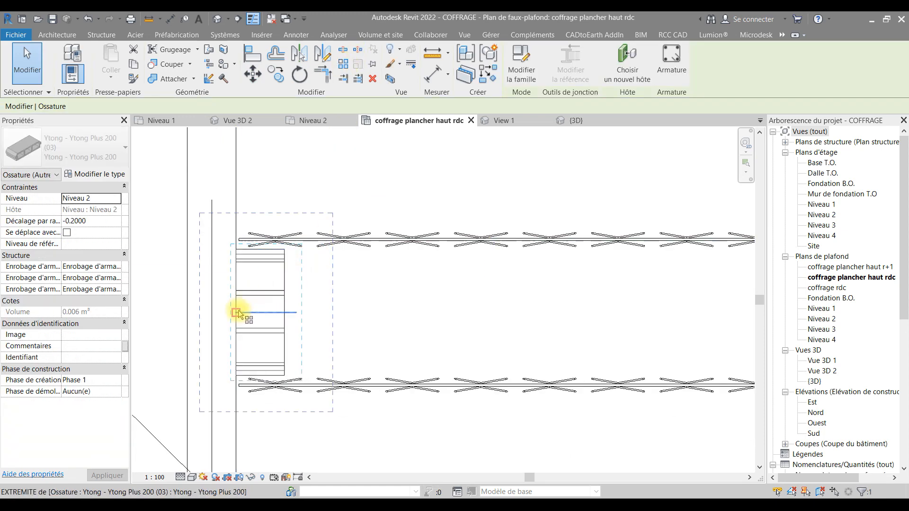
{"action": "left_click", "coordinate": [237, 312]}
{"action": "left_click", "coordinate": [283, 315]}
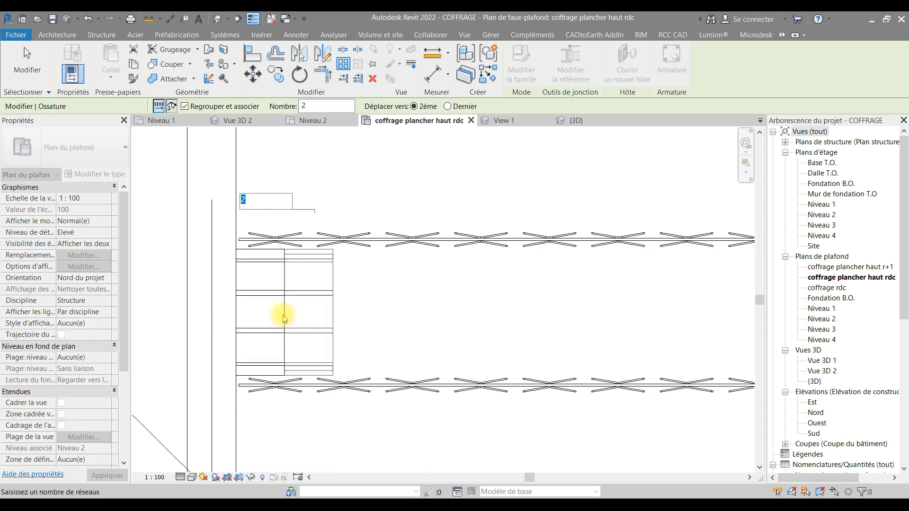
{"action": "type", "text": "20"}
{"action": "key", "text": "Return"}
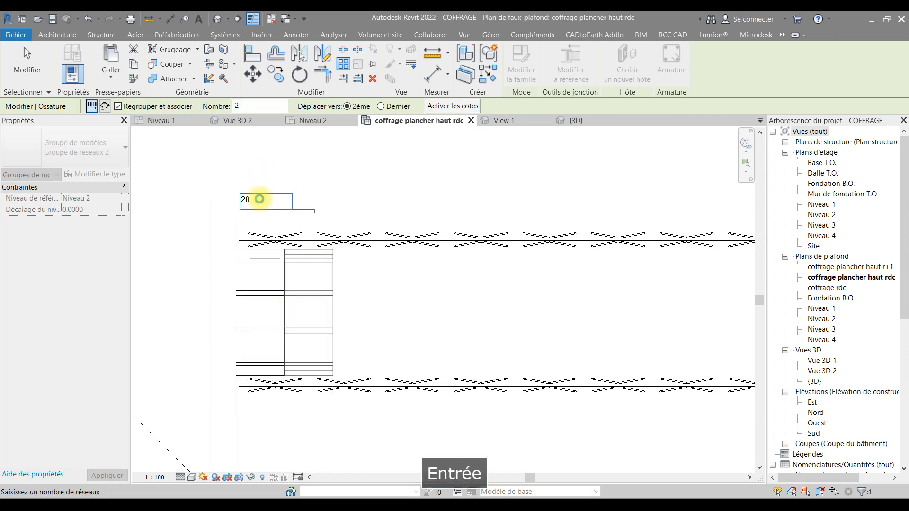
{"action": "scroll", "coordinate": [313, 289], "scroll_direction": "down", "scroll_amount": 2}
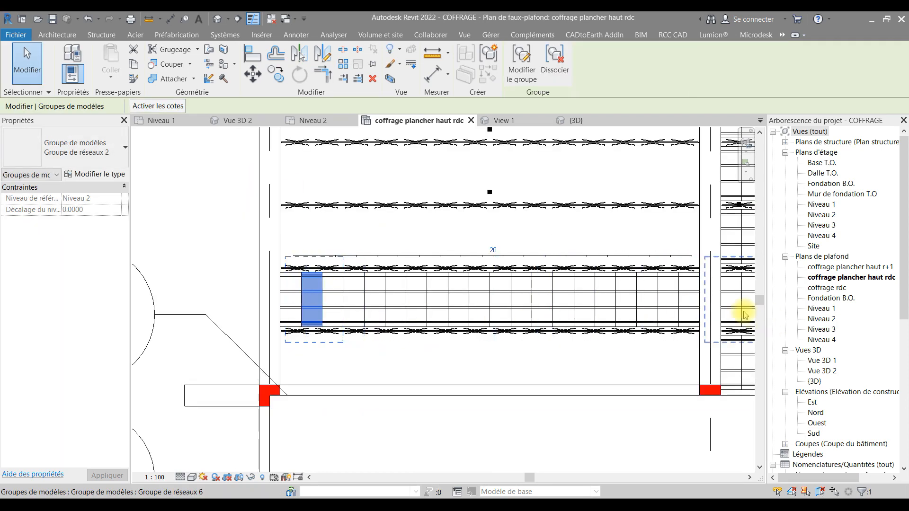
{"action": "left_click", "coordinate": [348, 360]}
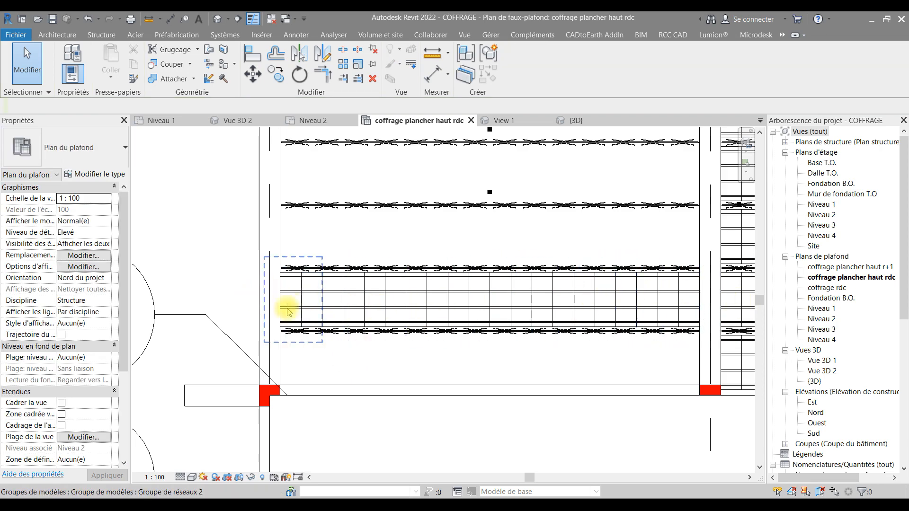
Try to copy the whole row of 20 arrayed blocks along the 20*40 beam's inner face into the empty space above
{"action": "scroll", "coordinate": [291, 337], "scroll_direction": "up", "scroll_amount": 3}
{"action": "left_click", "coordinate": [301, 275]}
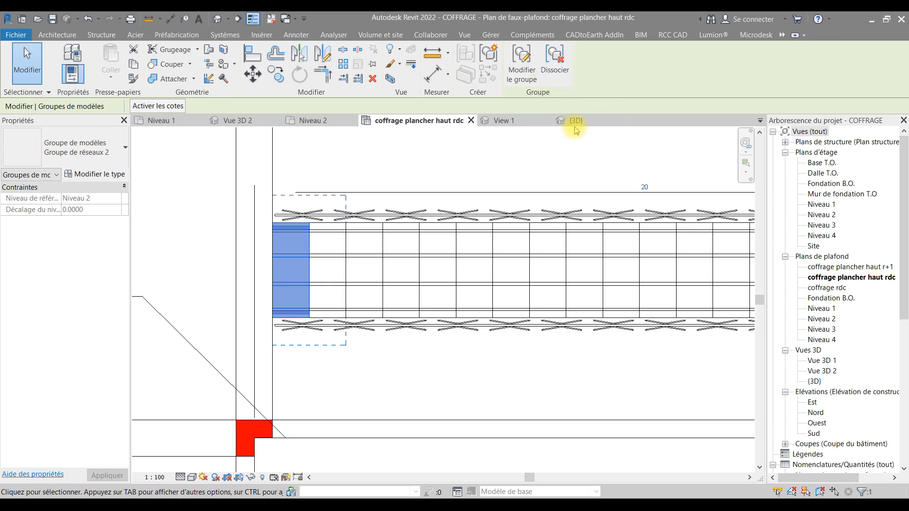
{"action": "scroll", "coordinate": [300, 243], "scroll_direction": "down", "scroll_amount": 3}
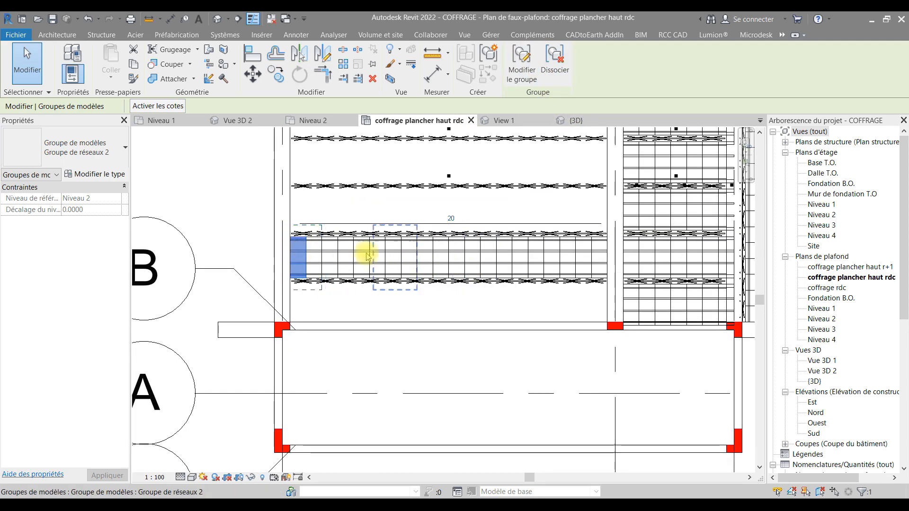
{"action": "scroll", "coordinate": [437, 264], "scroll_direction": "up", "scroll_amount": 2}
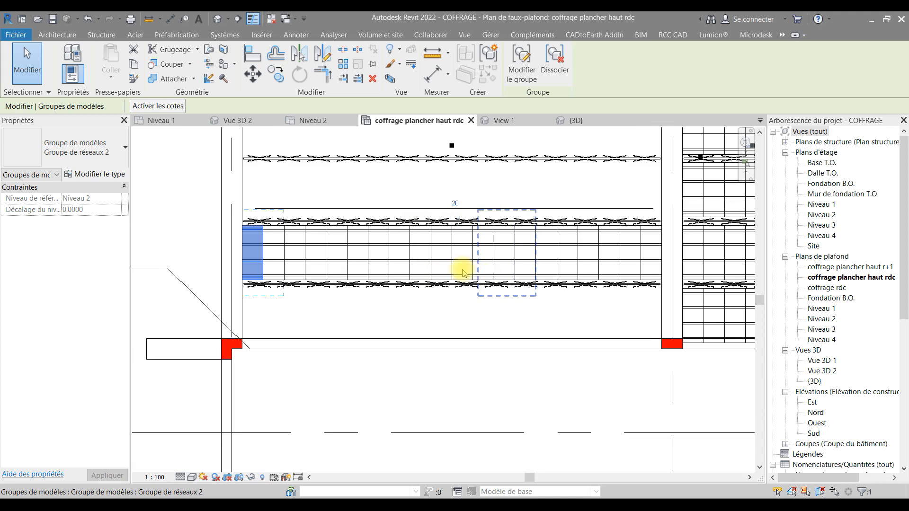
{"action": "right_click", "coordinate": [259, 245]}
{"action": "left_click", "coordinate": [314, 189]}
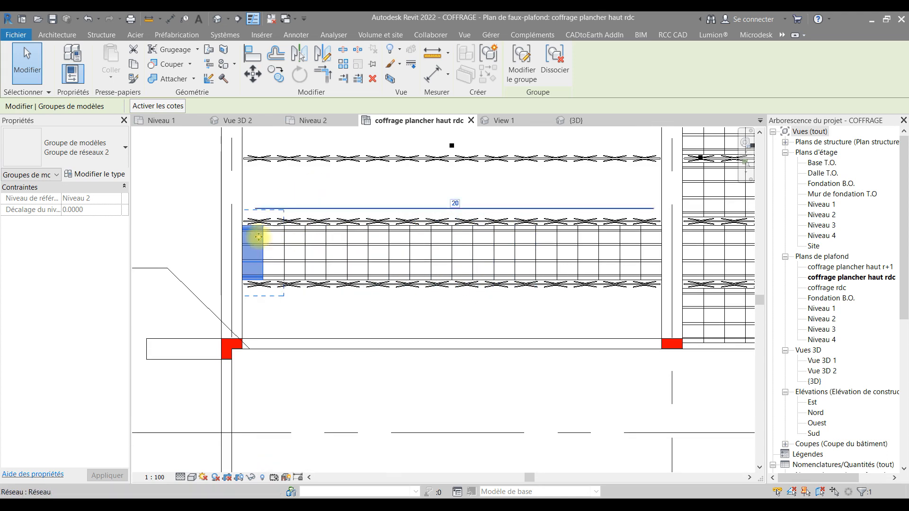
{"action": "scroll", "coordinate": [282, 261], "scroll_direction": "up", "scroll_amount": 3}
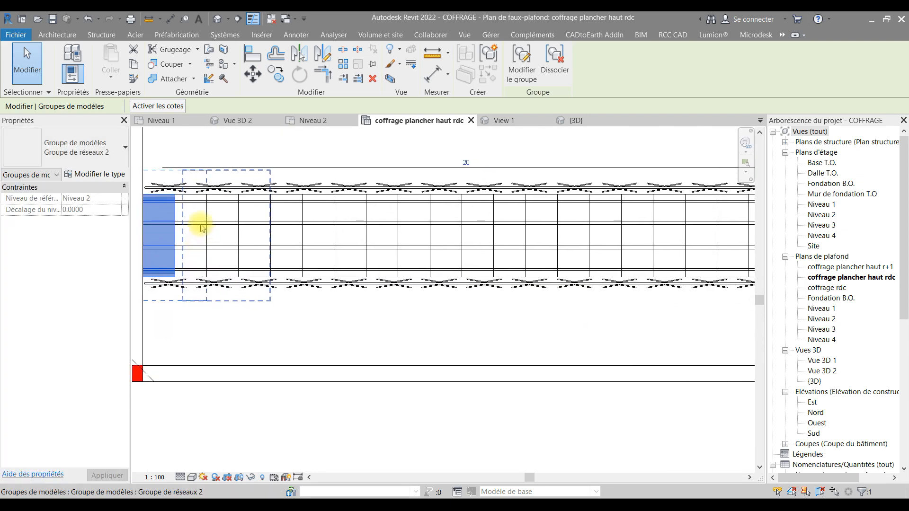
{"action": "left_click", "coordinate": [204, 220], "text": "ctrl"}
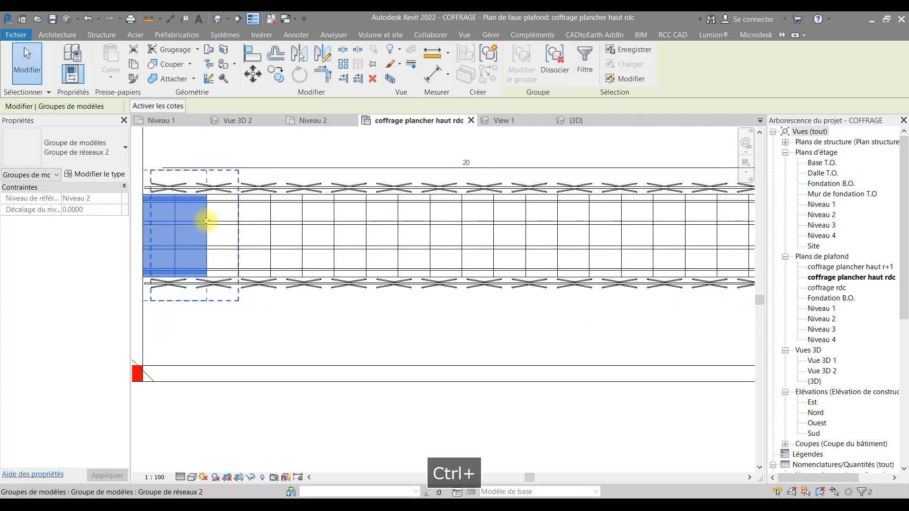
{"action": "left_click", "coordinate": [232, 226], "text": "ctrl"}
{"action": "left_click", "coordinate": [256, 225], "text": "ctrl"}
{"action": "left_click", "coordinate": [289, 226], "text": "ctrl"}
{"action": "left_click", "coordinate": [331, 228], "text": "ctrl"}
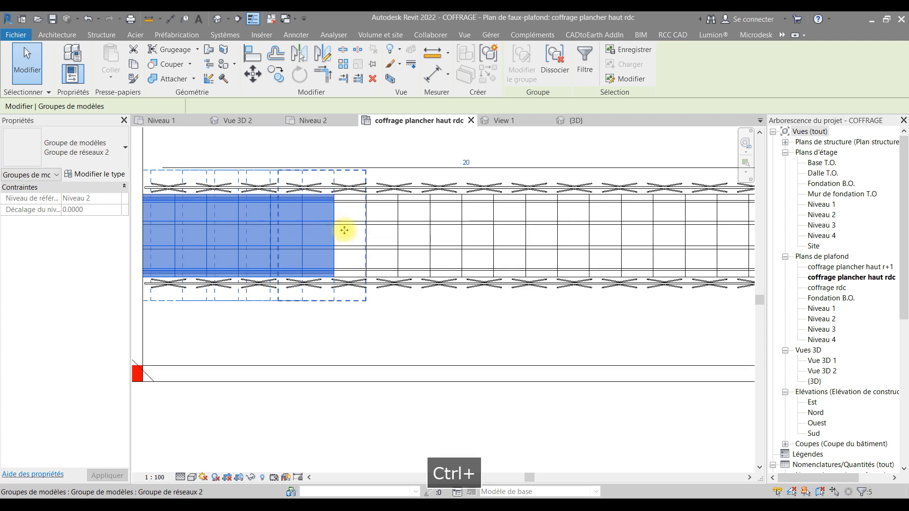
{"action": "left_click", "coordinate": [358, 233], "text": "ctrl"}
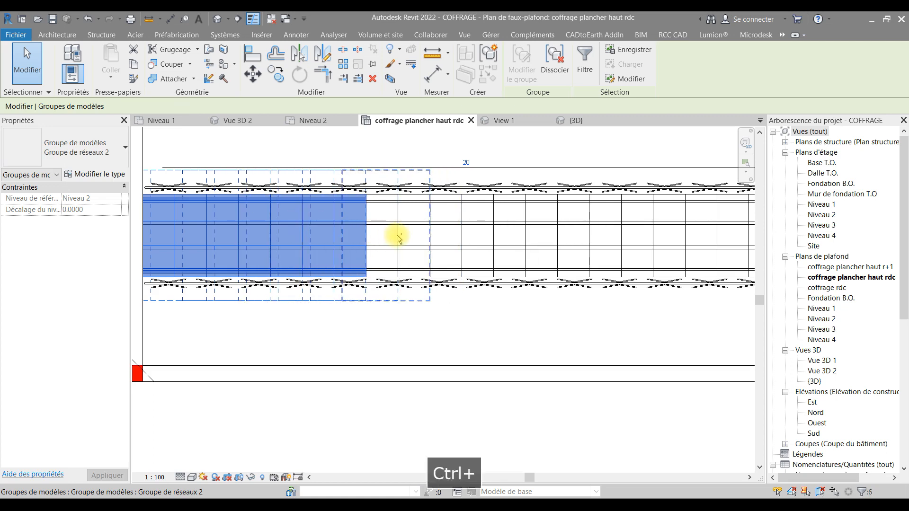
{"action": "left_click", "coordinate": [387, 233], "text": "ctrl"}
{"action": "left_click", "coordinate": [415, 238], "text": "ctrl"}
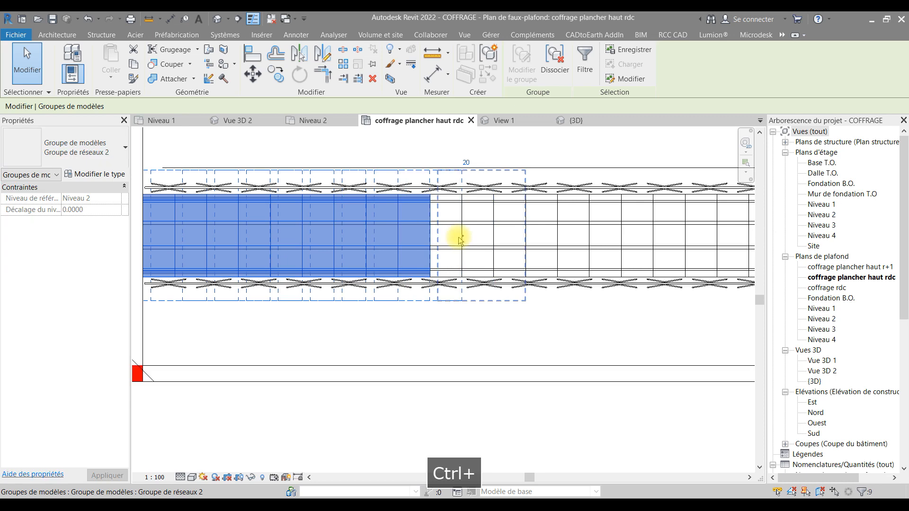
{"action": "left_click", "coordinate": [449, 235], "text": "ctrl"}
{"action": "left_click", "coordinate": [483, 237], "text": "ctrl"}
{"action": "left_click", "coordinate": [516, 237], "text": "ctrl"}
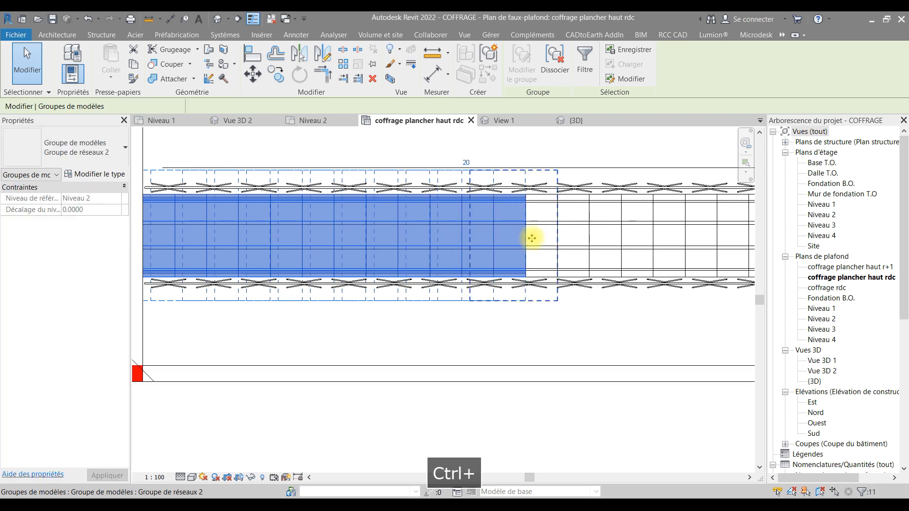
{"action": "left_click", "coordinate": [546, 235], "text": "ctrl"}
{"action": "left_click", "coordinate": [575, 233], "text": "ctrl"}
{"action": "left_click", "coordinate": [605, 239], "text": "ctrl"}
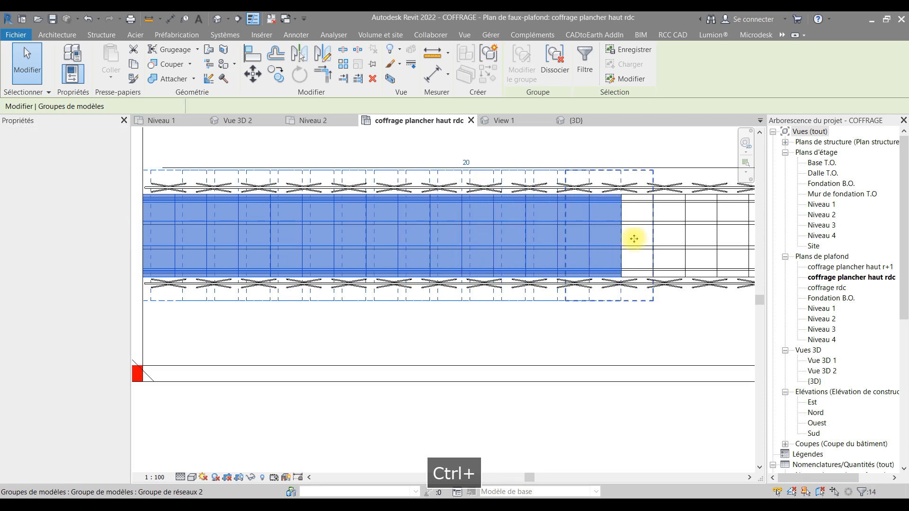
{"action": "left_click", "coordinate": [681, 241], "text": "ctrl"}
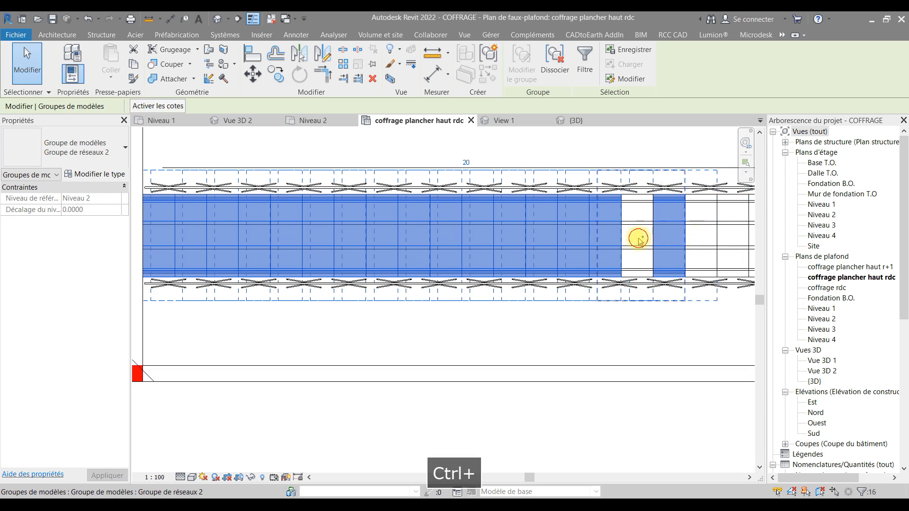
{"action": "left_click", "coordinate": [639, 240], "text": "ctrl"}
{"action": "left_click", "coordinate": [691, 247], "text": "ctrl"}
{"action": "middle_click_drag", "start_coordinate": [690, 250], "coordinate": [550, 244]}
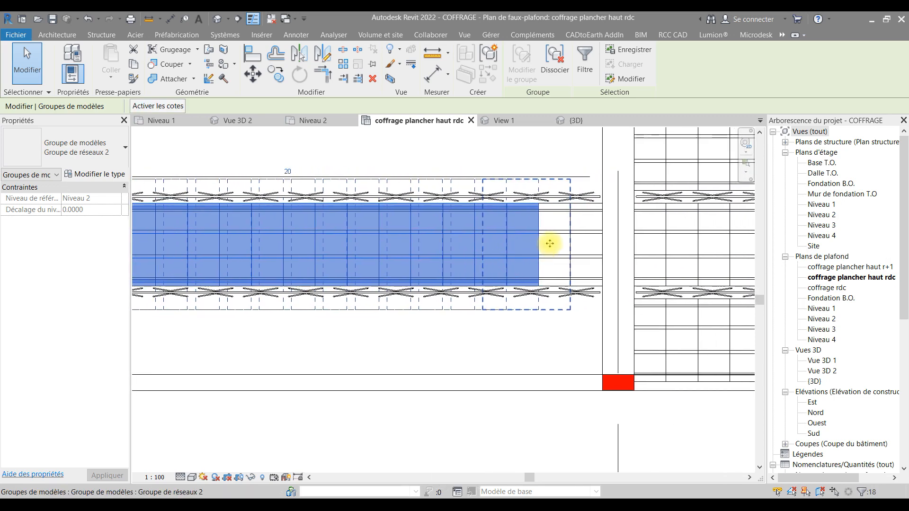
{"action": "left_click", "coordinate": [557, 243], "text": "ctrl"}
{"action": "left_click", "coordinate": [589, 243], "text": "ctrl"}
{"action": "middle_click_drag", "start_coordinate": [376, 235], "coordinate": [629, 243]}
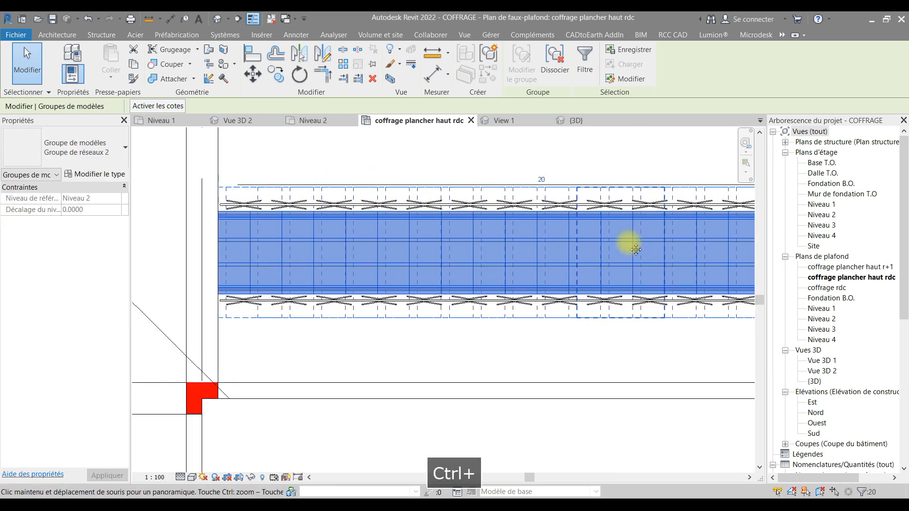
{"action": "scroll", "coordinate": [270, 233], "scroll_direction": "down", "scroll_amount": 1}
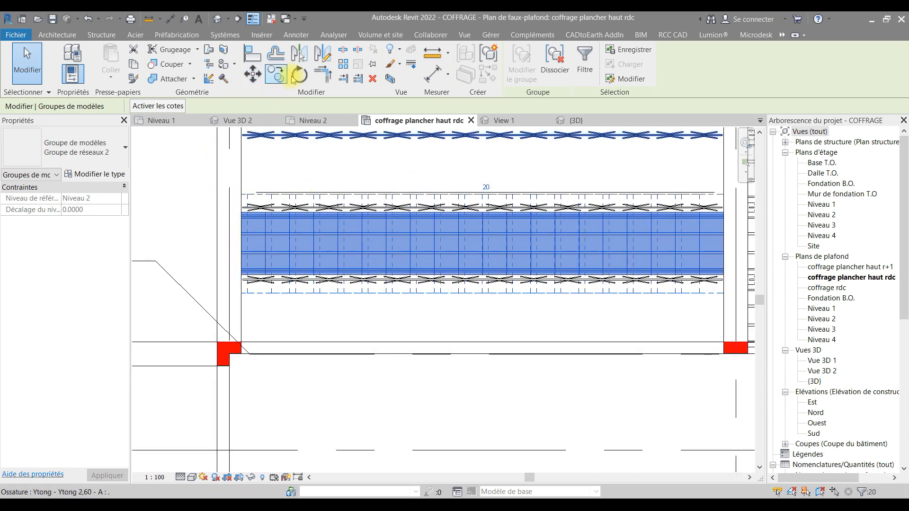
{"action": "left_click", "coordinate": [279, 75]}
{"action": "scroll", "coordinate": [243, 251], "scroll_direction": "up", "scroll_amount": 3}
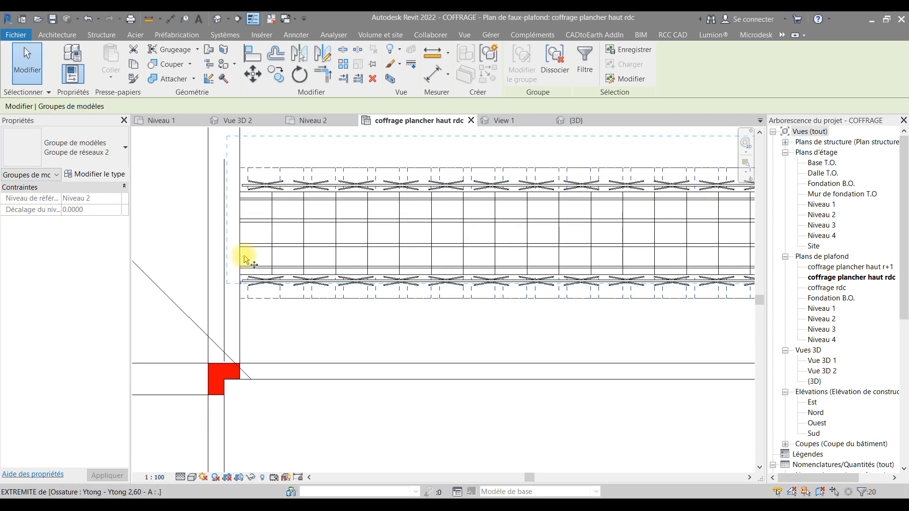
{"action": "left_click", "coordinate": [236, 209]}
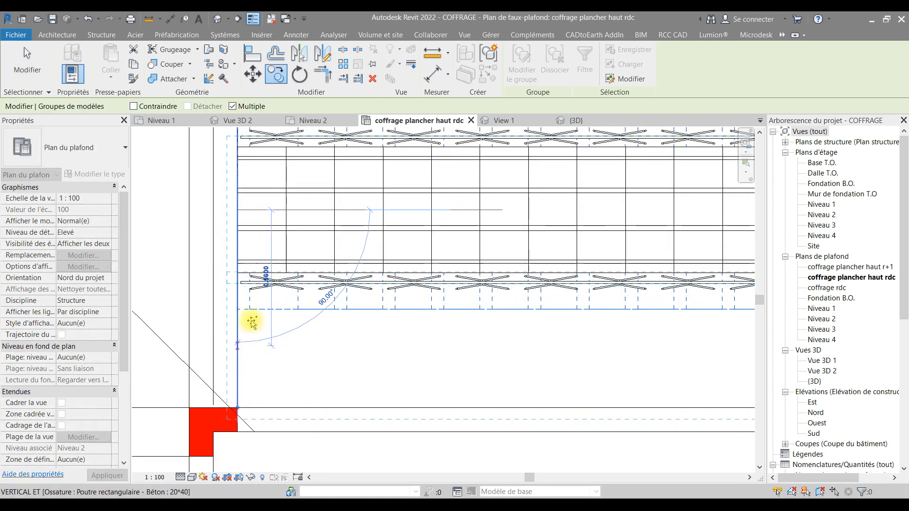
{"action": "scroll", "coordinate": [252, 322], "scroll_direction": "down", "scroll_amount": 4}
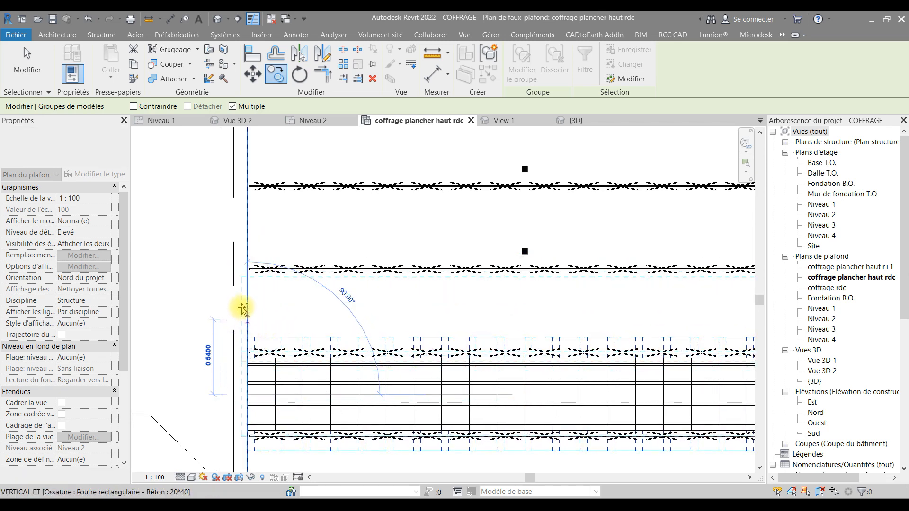
{"action": "scroll", "coordinate": [247, 314], "scroll_direction": "up", "scroll_amount": 2}
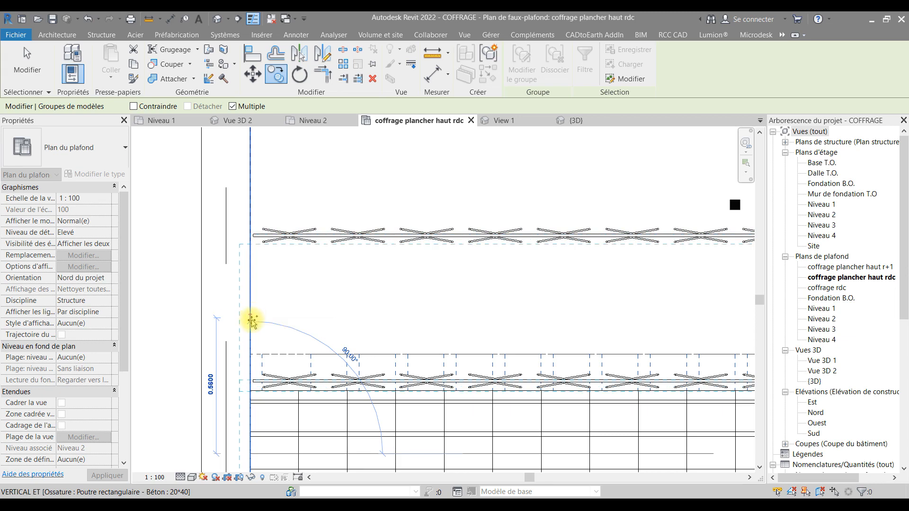
{"action": "middle_click_drag", "start_coordinate": [253, 313], "coordinate": [250, 277]}
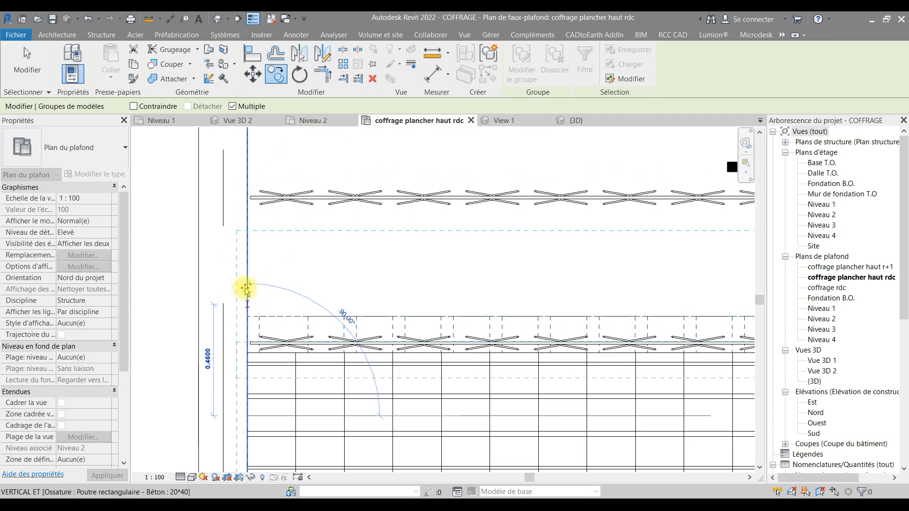
{"action": "middle_click_drag", "start_coordinate": [274, 299], "coordinate": [304, 206]}
{"action": "key", "text": "Escape"}
{"action": "key", "text": "Escape"}
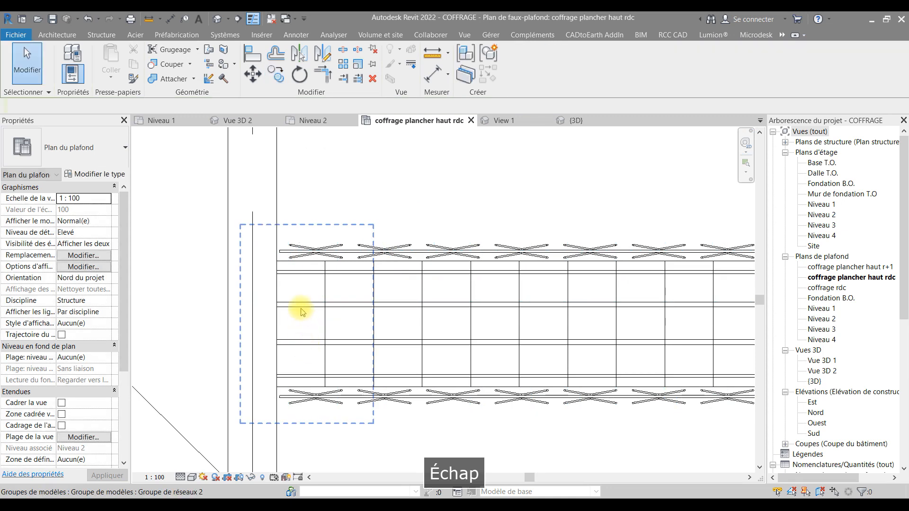
Try to copy only the row's first block group along the 20*40 beam's face into the space above
{"action": "left_click", "coordinate": [300, 311]}
{"action": "scroll", "coordinate": [364, 250], "scroll_direction": "down", "scroll_amount": 2}
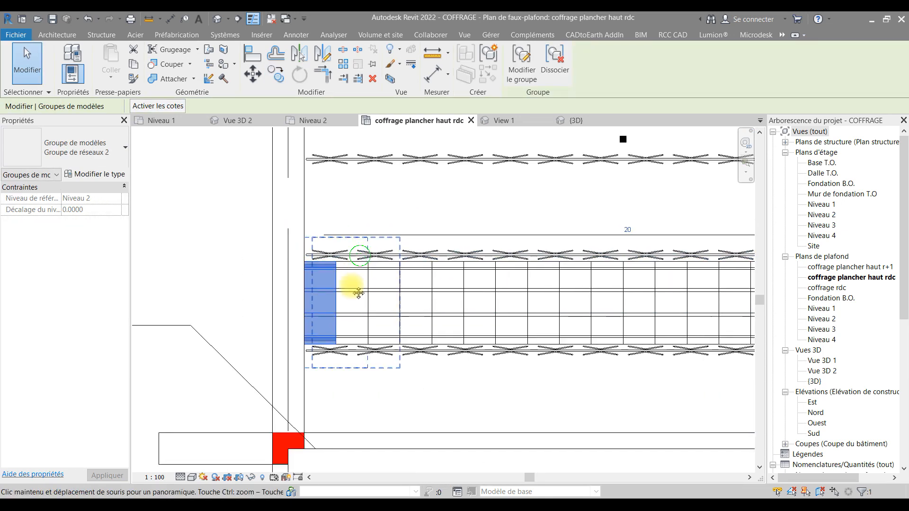
{"action": "middle_click_drag", "start_coordinate": [349, 288], "coordinate": [314, 351]}
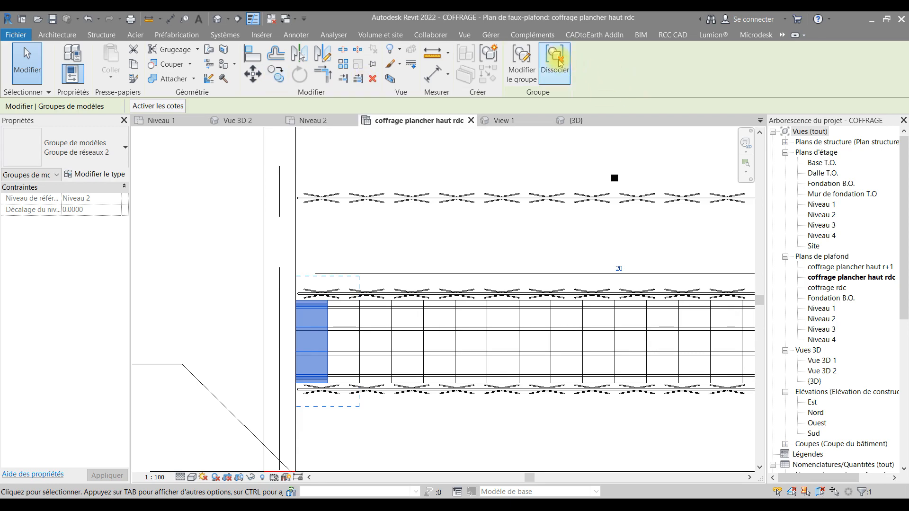
{"action": "left_click", "coordinate": [279, 75]}
{"action": "scroll", "coordinate": [319, 365], "scroll_direction": "up", "scroll_amount": 3}
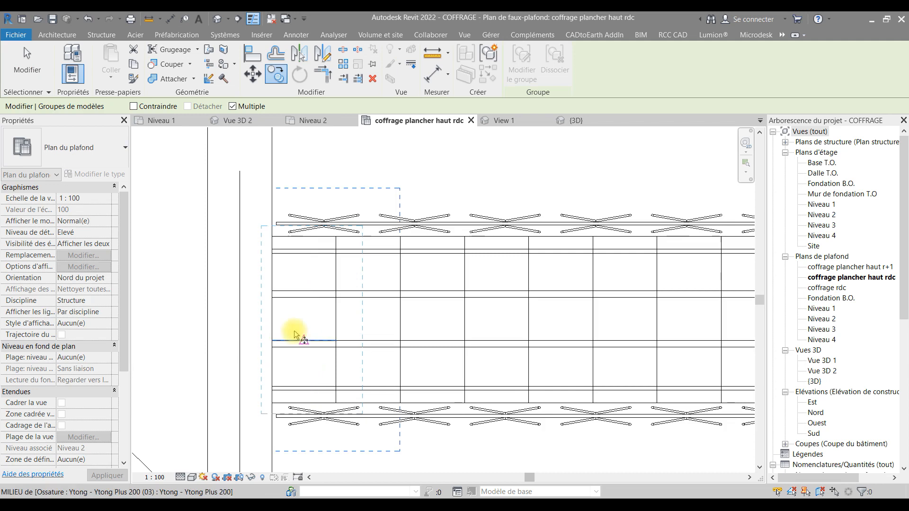
{"action": "left_click", "coordinate": [273, 322]}
{"action": "middle_click_drag", "start_coordinate": [308, 241], "coordinate": [348, 387]}
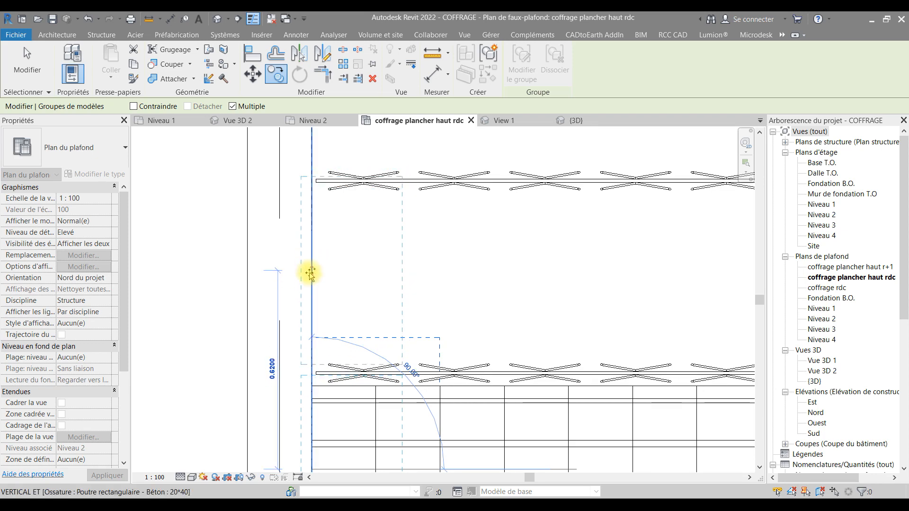
{"action": "scroll", "coordinate": [336, 323], "scroll_direction": "down", "scroll_amount": 5}
{"action": "middle_click_drag", "start_coordinate": [337, 324], "coordinate": [329, 249]}
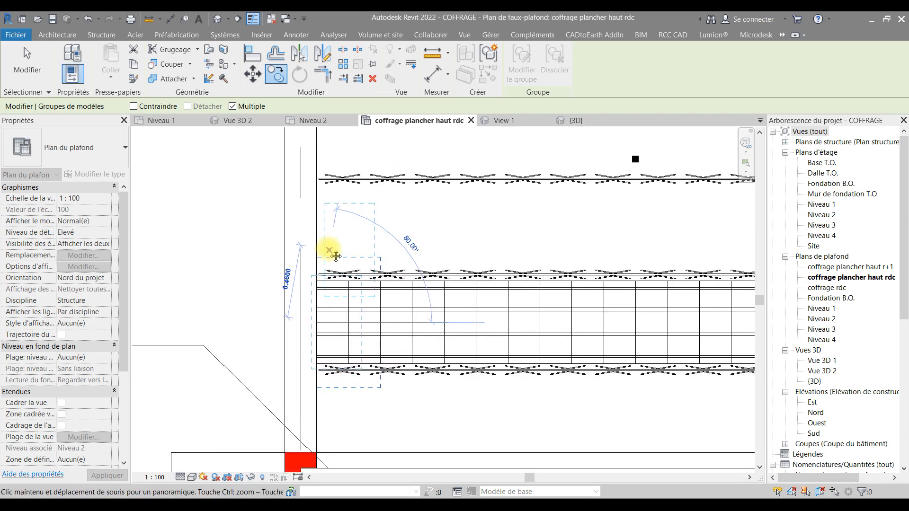
{"action": "key", "text": "Escape"}
{"action": "scroll", "coordinate": [330, 250], "scroll_direction": "up", "scroll_amount": 1}
{"action": "key", "text": "Escape"}
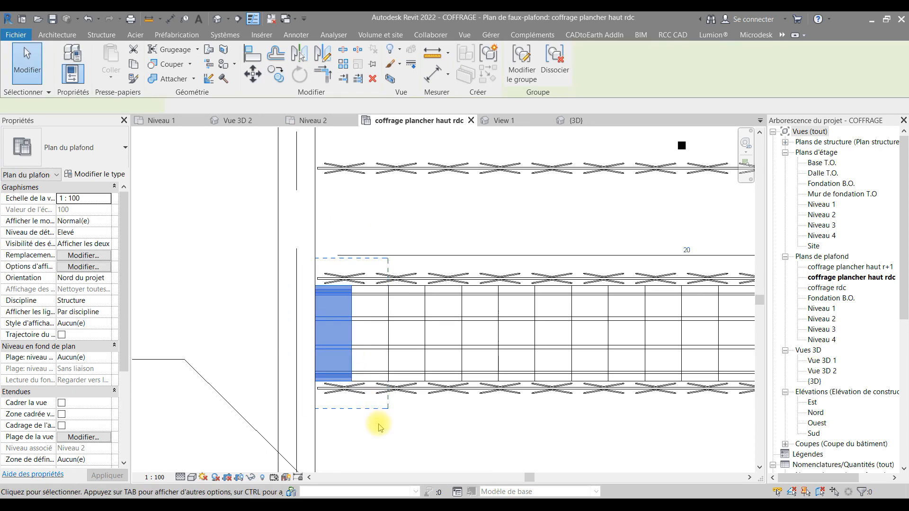
{"action": "left_click", "coordinate": [349, 331]}
{"action": "middle_click_drag", "start_coordinate": [349, 331], "coordinate": [352, 352]}
{"action": "key", "text": "Escape"}
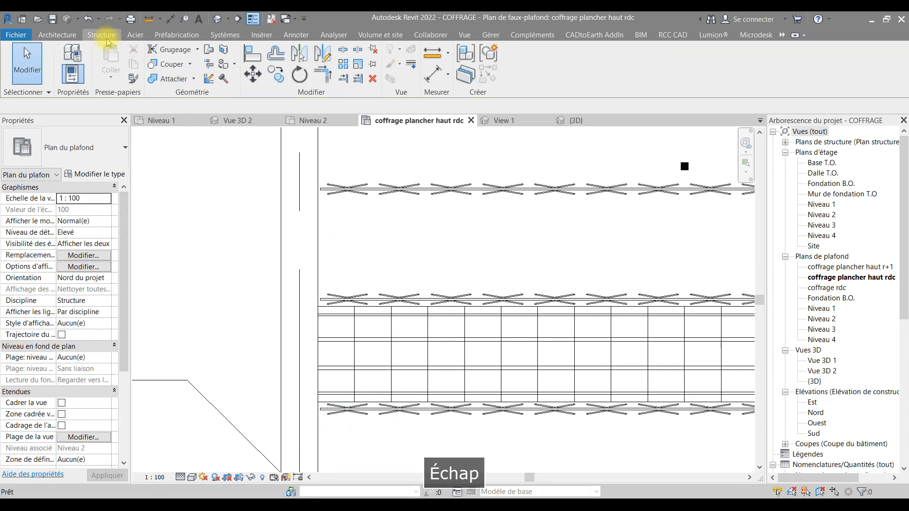
Place a Ytong Plus 200 (03) block as a beam in the space above the filled row, flush against the 20*40 beam
{"action": "left_click", "coordinate": [103, 36]}
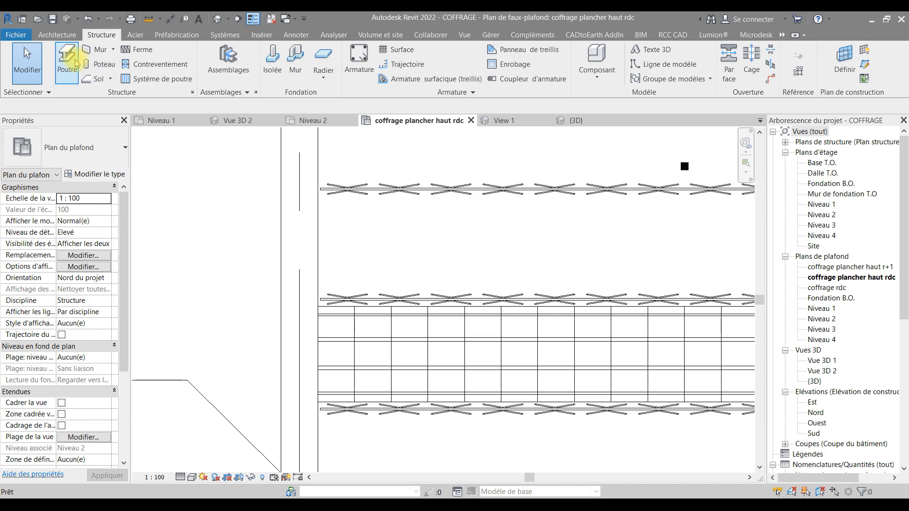
{"action": "left_click", "coordinate": [68, 62]}
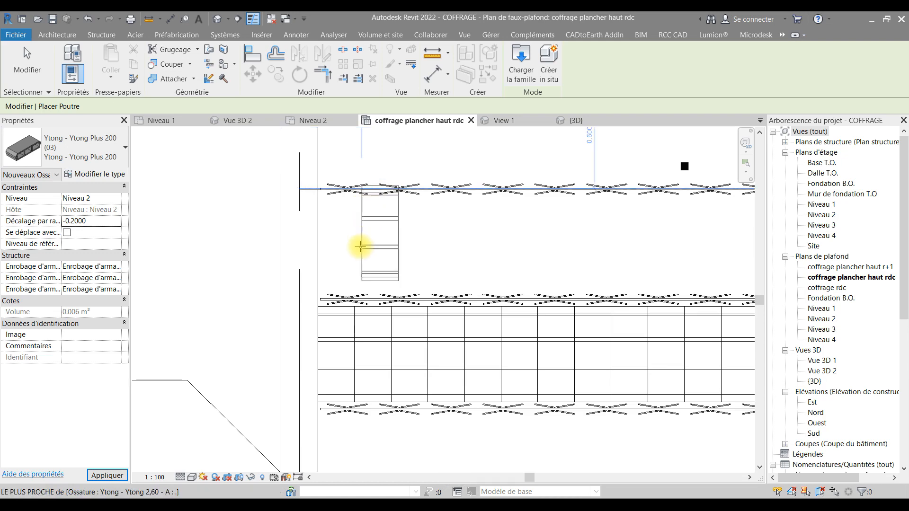
{"action": "scroll", "coordinate": [345, 251], "scroll_direction": "up", "scroll_amount": 2}
{"action": "scroll", "coordinate": [342, 244], "scroll_direction": "up", "scroll_amount": 2}
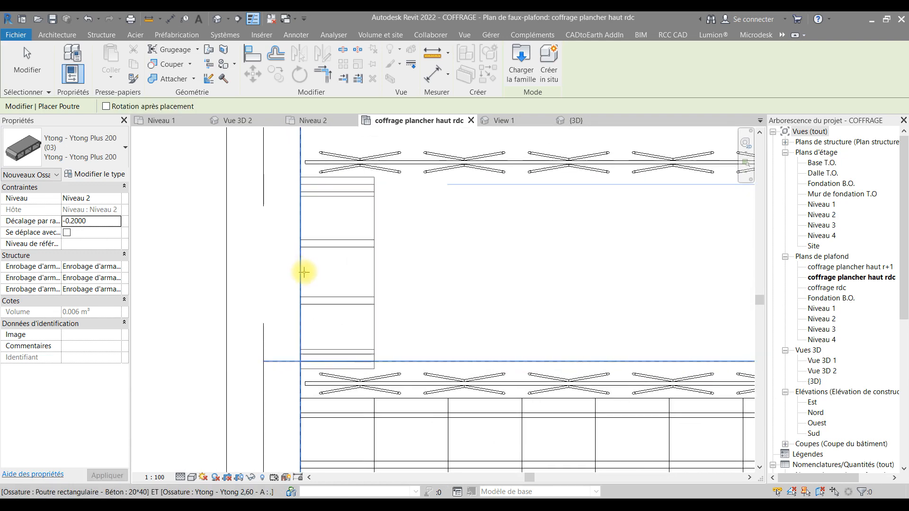
{"action": "scroll", "coordinate": [365, 168], "scroll_direction": "down", "scroll_amount": 2}
{"action": "middle_click_drag", "start_coordinate": [365, 169], "coordinate": [376, 344]}
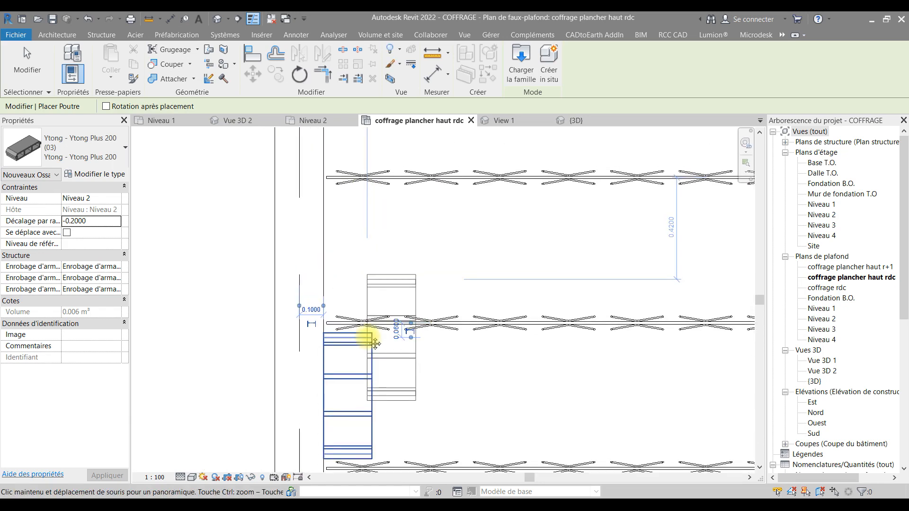
Place further Ytong Plus 200 (03) blocks against the 20*40 beam, one in each remaining space up to the red column
{"action": "left_click", "coordinate": [326, 247]}
{"action": "middle_click_drag", "start_coordinate": [416, 206], "coordinate": [422, 368]}
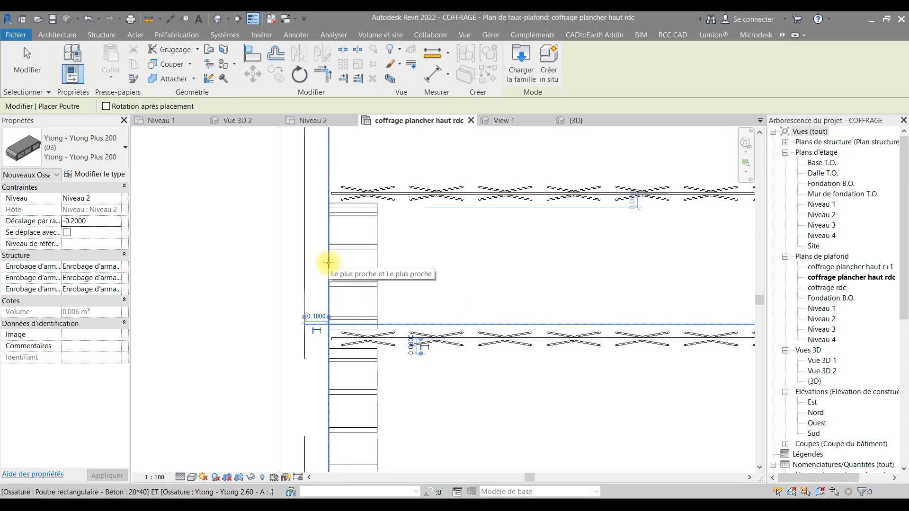
{"action": "left_click", "coordinate": [367, 234]}
{"action": "middle_click_drag", "start_coordinate": [365, 215], "coordinate": [380, 359]}
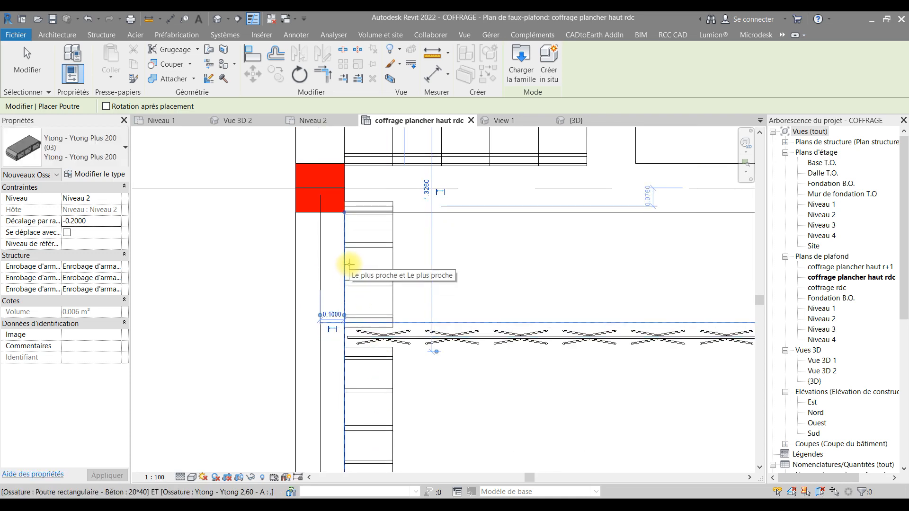
{"action": "left_click", "coordinate": [349, 264]}
{"action": "scroll", "coordinate": [400, 260], "scroll_direction": "down", "scroll_amount": 4}
{"action": "middle_click_drag", "start_coordinate": [413, 328], "coordinate": [364, 178]}
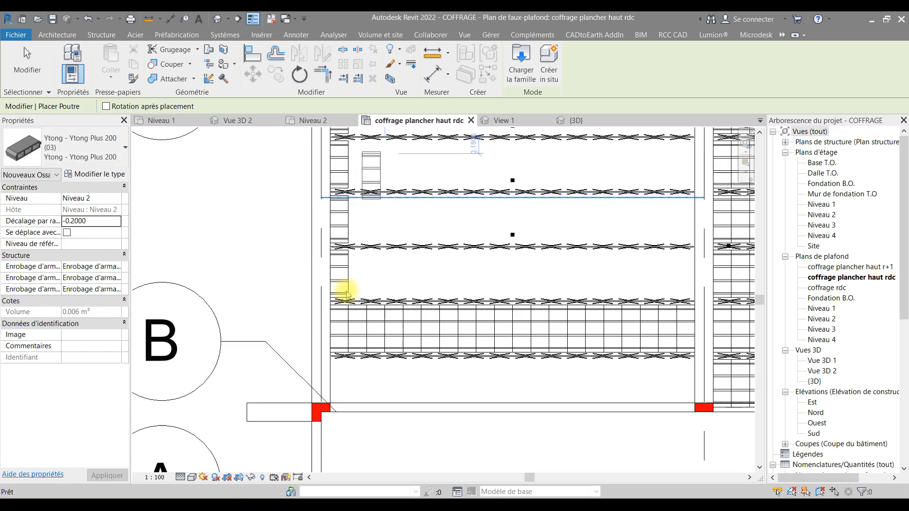
Place the last Ytong Plus 200 (03) block against the 20*40 beam, in the empty space below the filled row
{"action": "scroll", "coordinate": [338, 383], "scroll_direction": "up", "scroll_amount": 4}
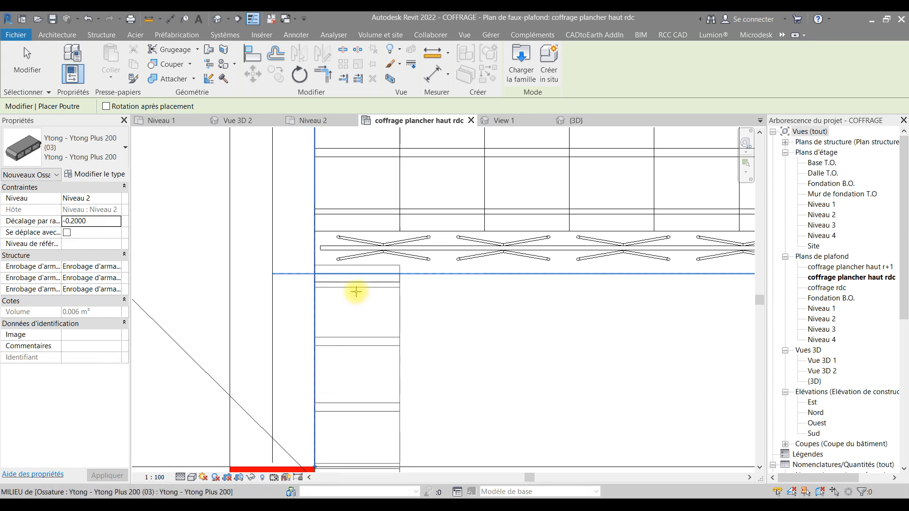
{"action": "scroll", "coordinate": [355, 295], "scroll_direction": "down", "scroll_amount": 4}
{"action": "key", "text": "Escape"}
{"action": "key", "text": "Escape"}
{"action": "scroll", "coordinate": [406, 308], "scroll_direction": "down", "scroll_amount": 3}
{"action": "middle_click_drag", "start_coordinate": [390, 339], "coordinate": [385, 371]}
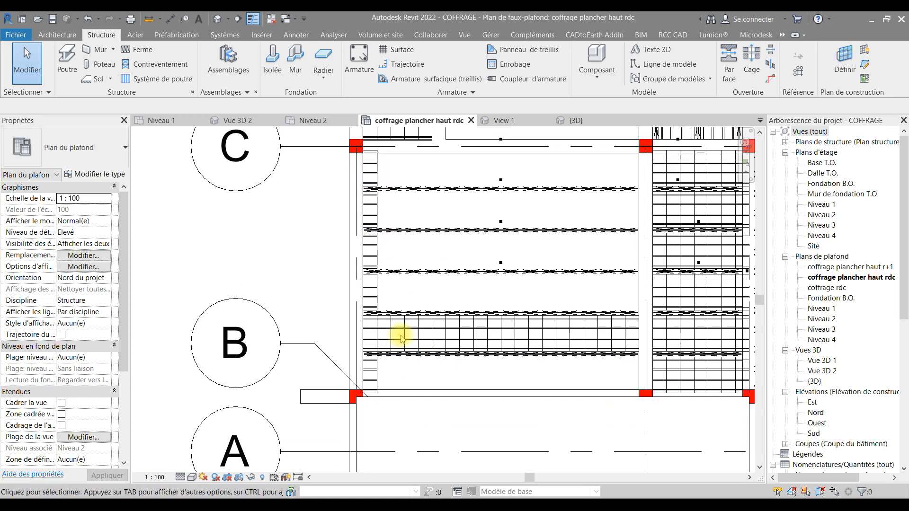
Array the five starter blocks along the 20*40 beam as a grouped linear array of 20 at 0.2000 spacing across the bay
{"action": "left_click", "coordinate": [371, 169], "text": "ctrl"}
{"action": "left_click", "coordinate": [378, 216], "text": "ctrl"}
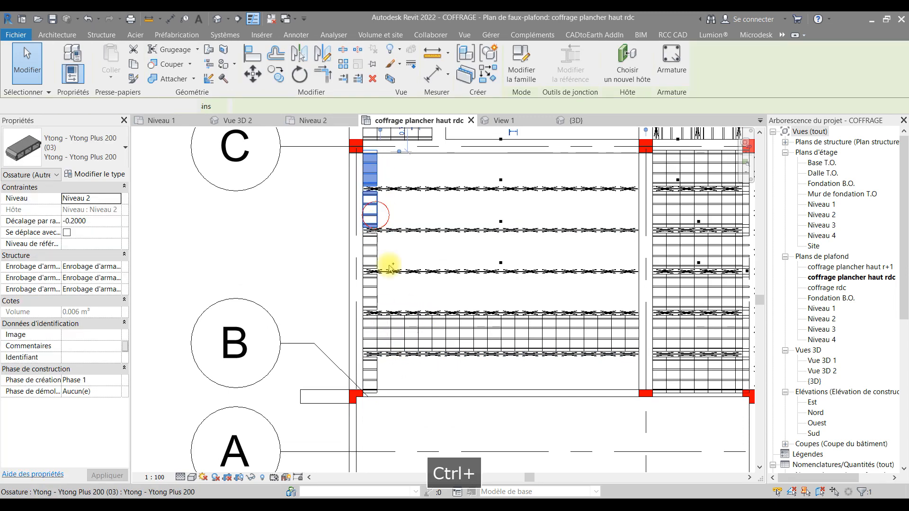
{"action": "left_click", "coordinate": [370, 294], "text": "ctrl"}
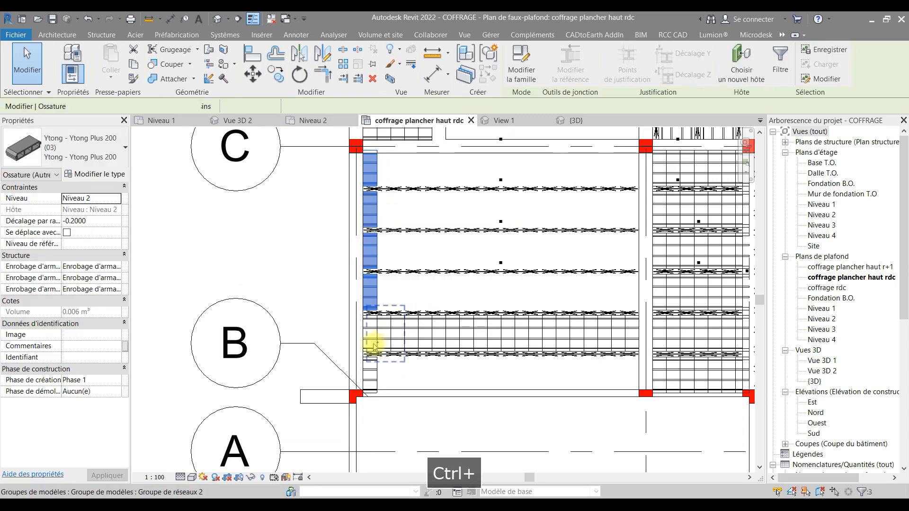
{"action": "left_click", "coordinate": [371, 370], "text": "ctrl"}
{"action": "left_click", "coordinate": [503, 255], "text": "ctrl"}
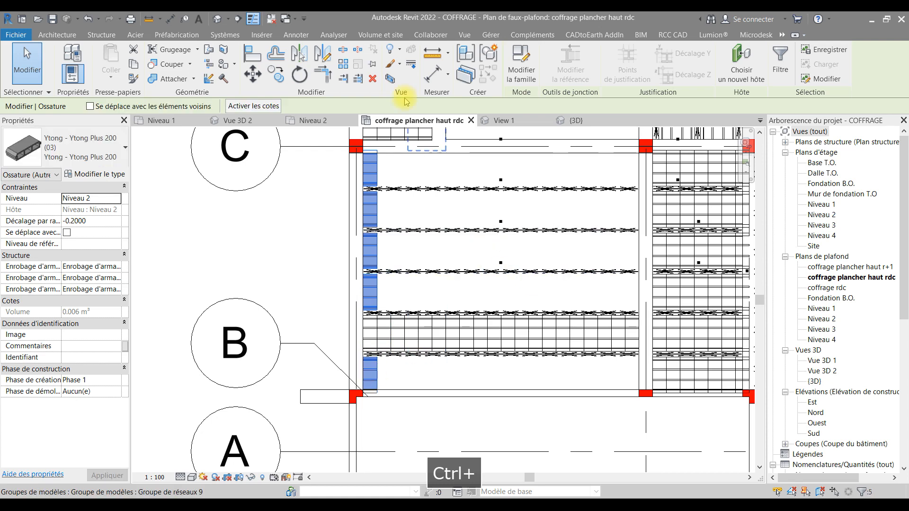
{"action": "left_click", "coordinate": [344, 63]}
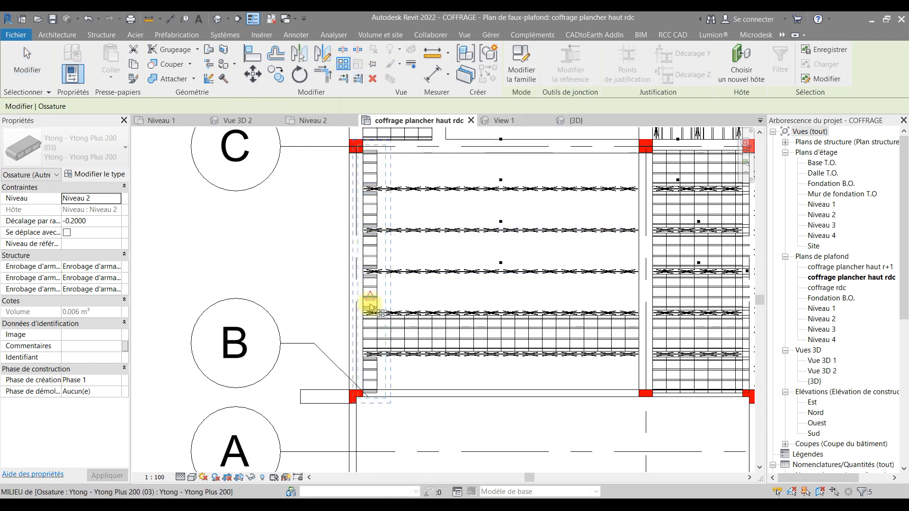
{"action": "scroll", "coordinate": [372, 307], "scroll_direction": "up", "scroll_amount": 5}
{"action": "left_click", "coordinate": [352, 258]}
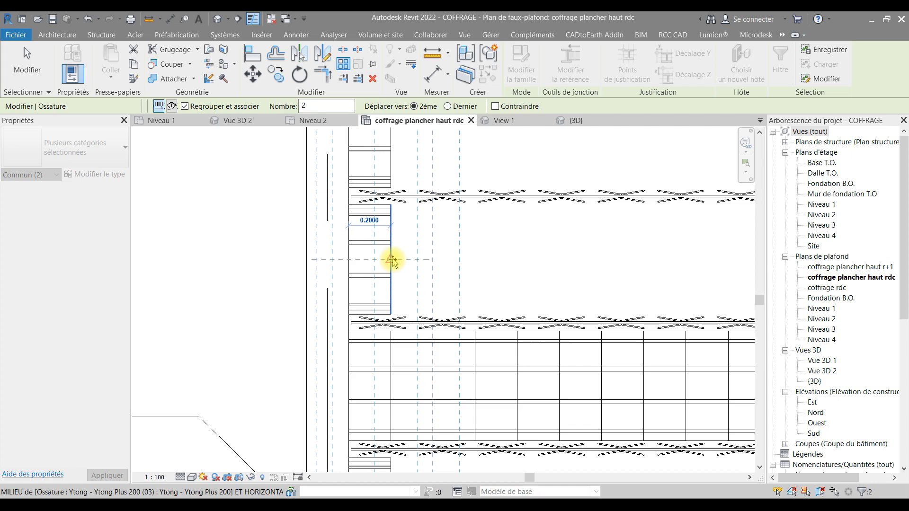
{"action": "left_click", "coordinate": [393, 260]}
{"action": "scroll", "coordinate": [394, 259], "scroll_direction": "down", "scroll_amount": 6}
{"action": "middle_click_drag", "start_coordinate": [438, 190], "coordinate": [435, 327]}
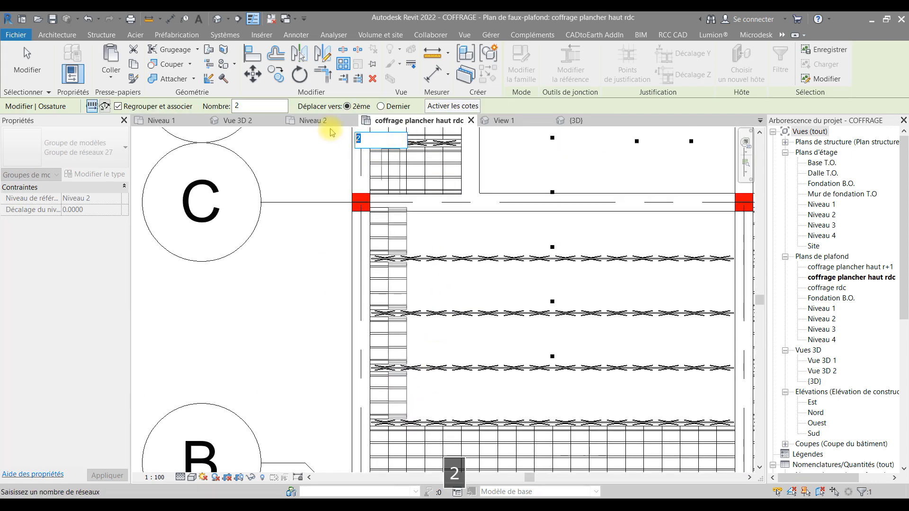
{"action": "key", "text": "Return"}
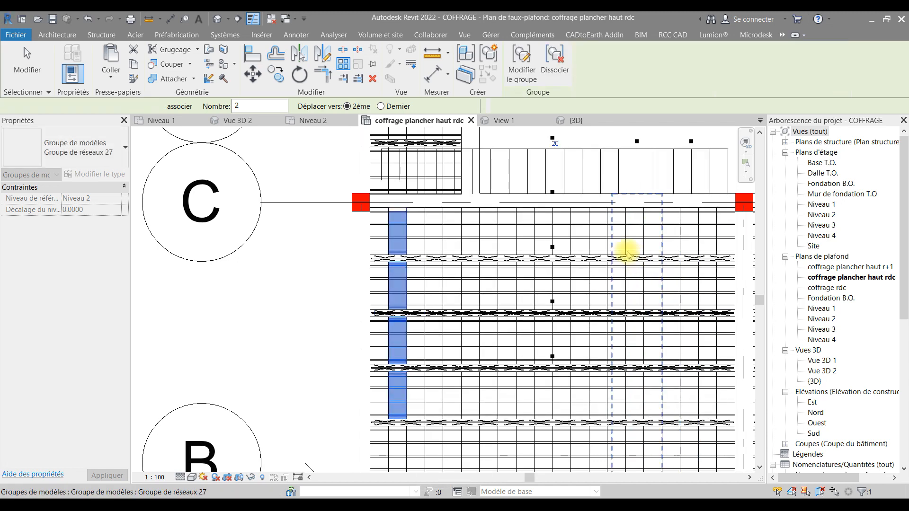
{"action": "scroll", "coordinate": [629, 254], "scroll_direction": "down", "scroll_amount": 2}
{"action": "left_click", "coordinate": [419, 317]}
{"action": "middle_click_drag", "start_coordinate": [599, 334], "coordinate": [530, 308]}
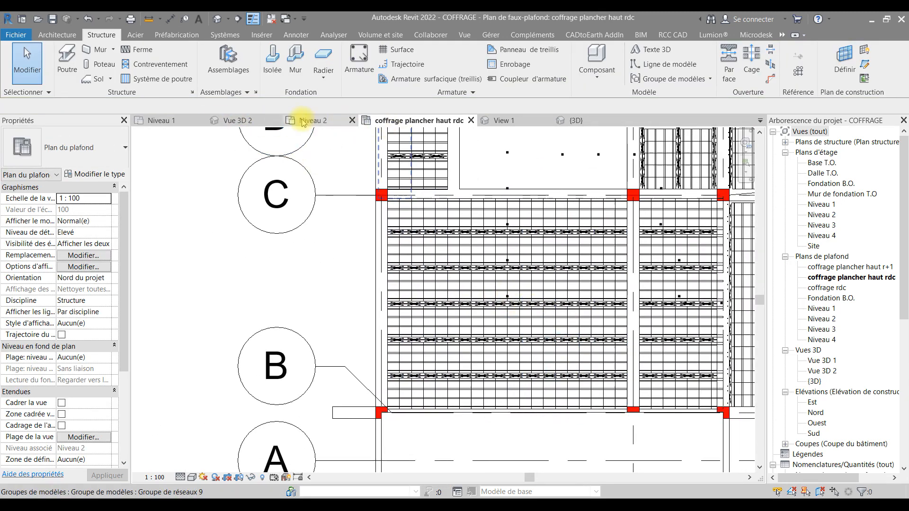
Examine the filled block rows and ceiling beams of the slab bay in the Vue 3D 2 view
{"action": "left_click", "coordinate": [247, 122]}
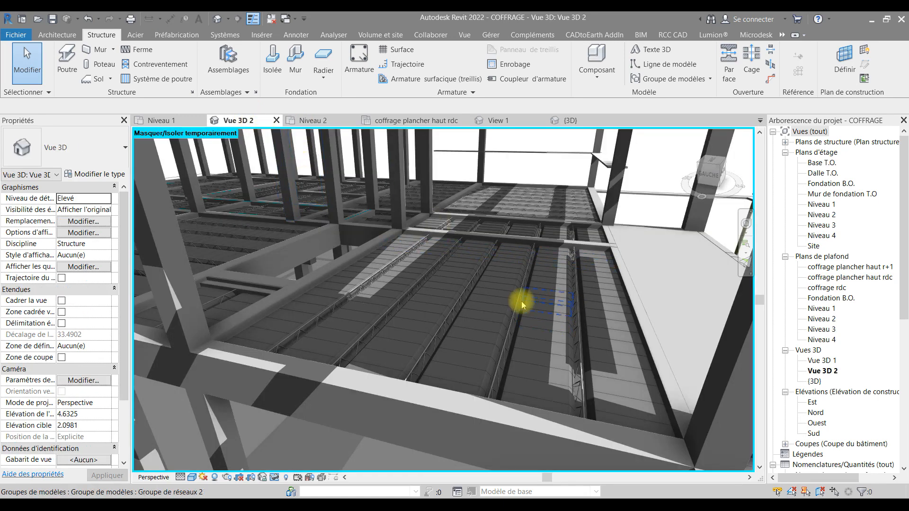
{"action": "scroll", "coordinate": [522, 305], "scroll_direction": "down", "scroll_amount": 3}
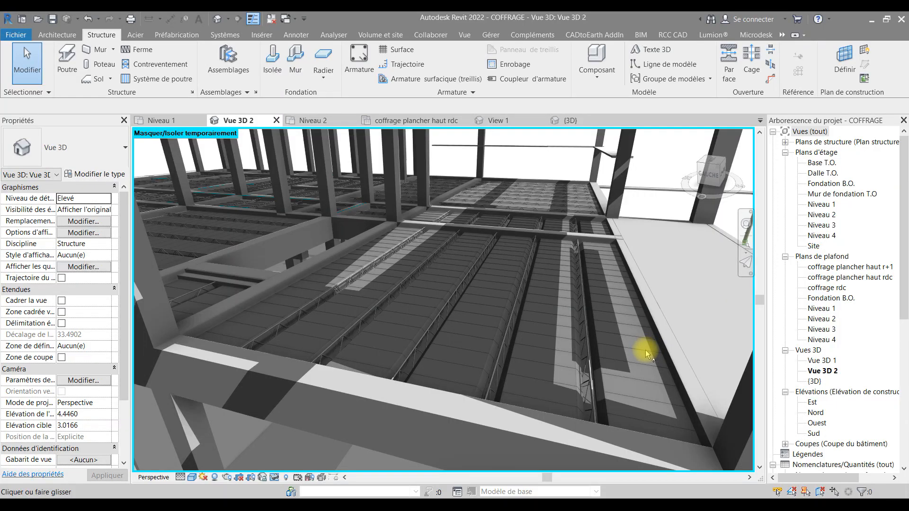
{"action": "scroll", "coordinate": [623, 326], "scroll_direction": "up", "scroll_amount": 3}
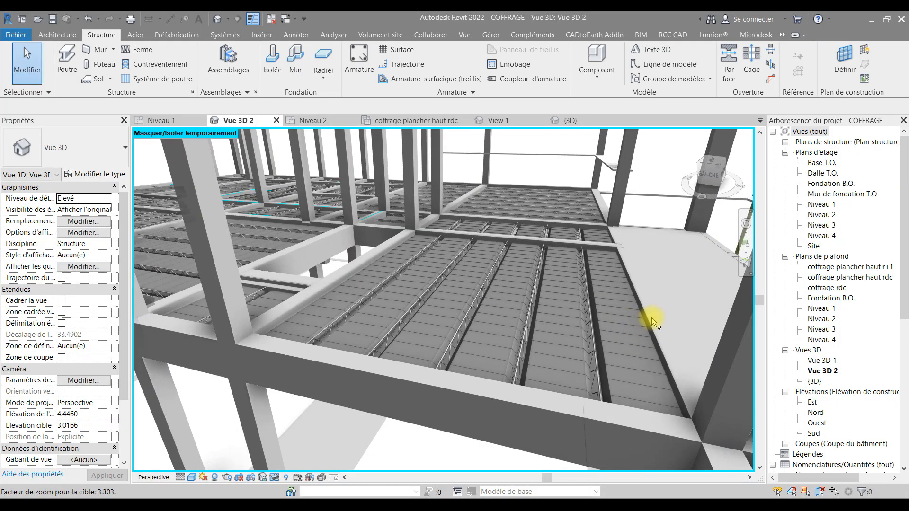
{"action": "key", "text": "Escape"}
{"action": "scroll", "coordinate": [650, 338], "scroll_direction": "down", "scroll_amount": 2}
{"action": "middle_click_drag", "start_coordinate": [649, 339], "coordinate": [628, 284]}
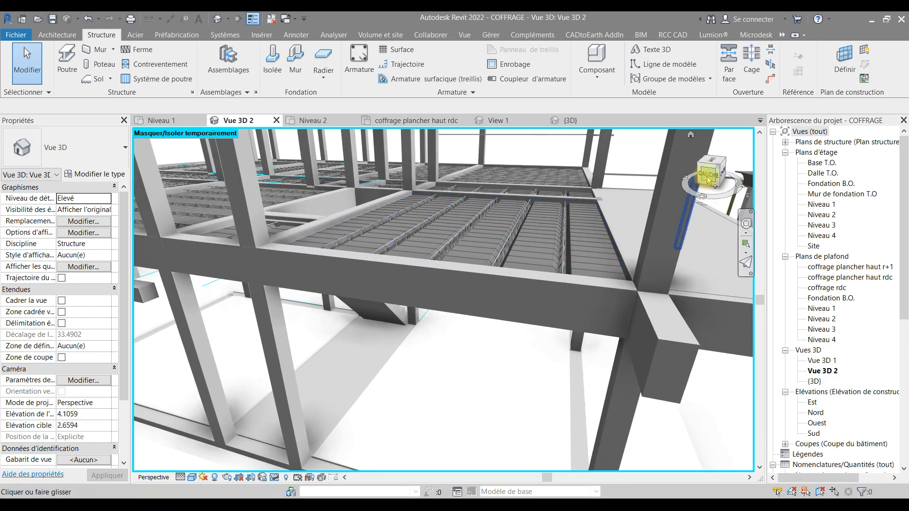
Orient the 3D view to the Gauche face and temporarily hide the 20*40 edge beam to inspect the slab's end profile
{"action": "left_click", "coordinate": [708, 176]}
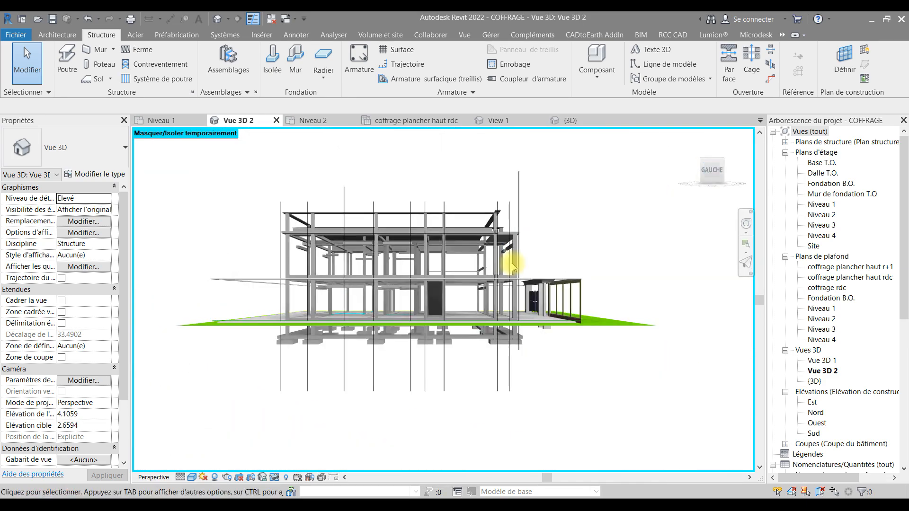
{"action": "scroll", "coordinate": [470, 277], "scroll_direction": "up", "scroll_amount": 1}
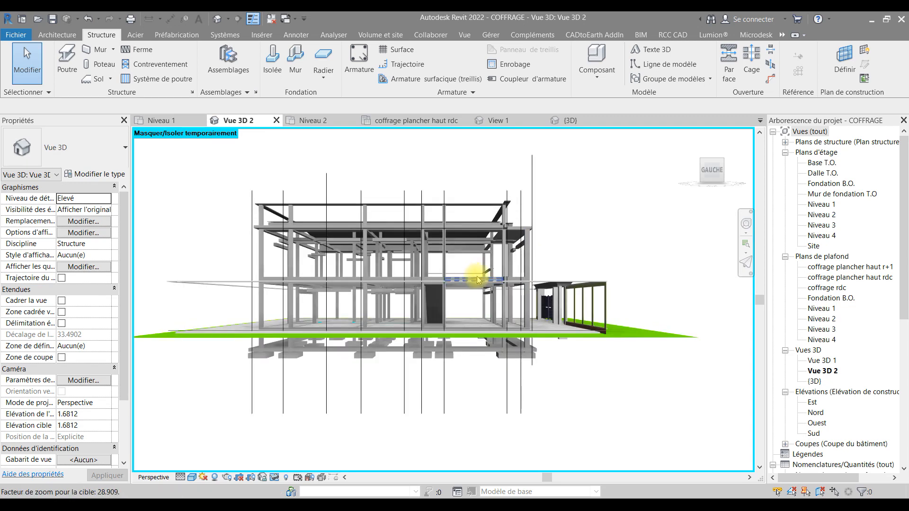
{"action": "scroll", "coordinate": [478, 279], "scroll_direction": "up", "scroll_amount": 4}
{"action": "scroll", "coordinate": [435, 292], "scroll_direction": "up", "scroll_amount": 4}
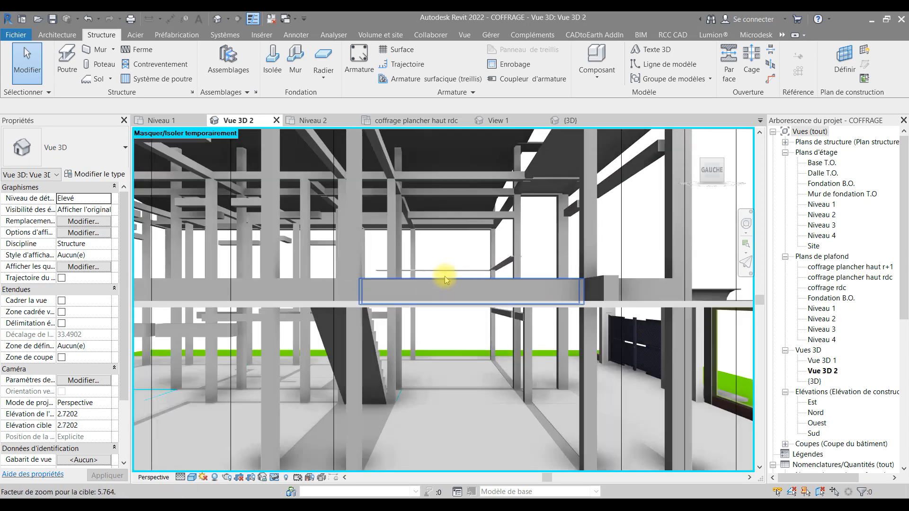
{"action": "left_click", "coordinate": [498, 286]}
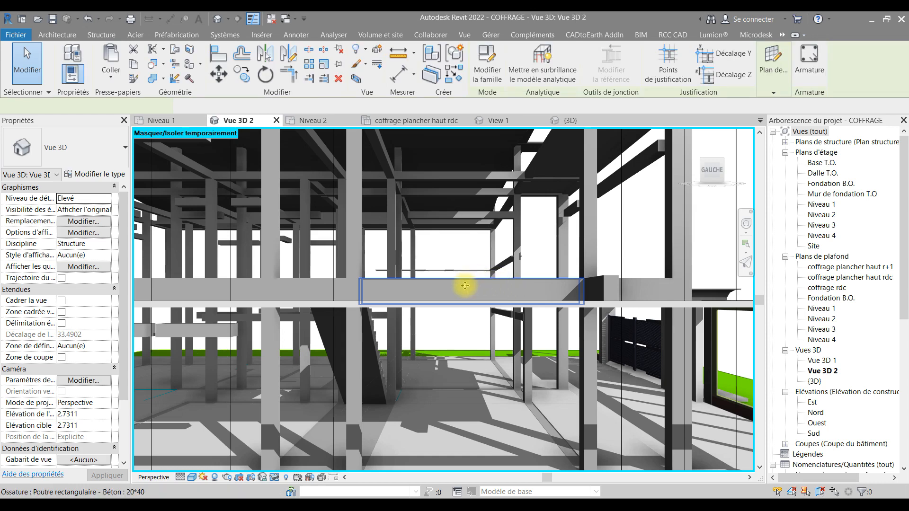
{"action": "left_click", "coordinate": [276, 477]}
{"action": "left_click", "coordinate": [290, 448]}
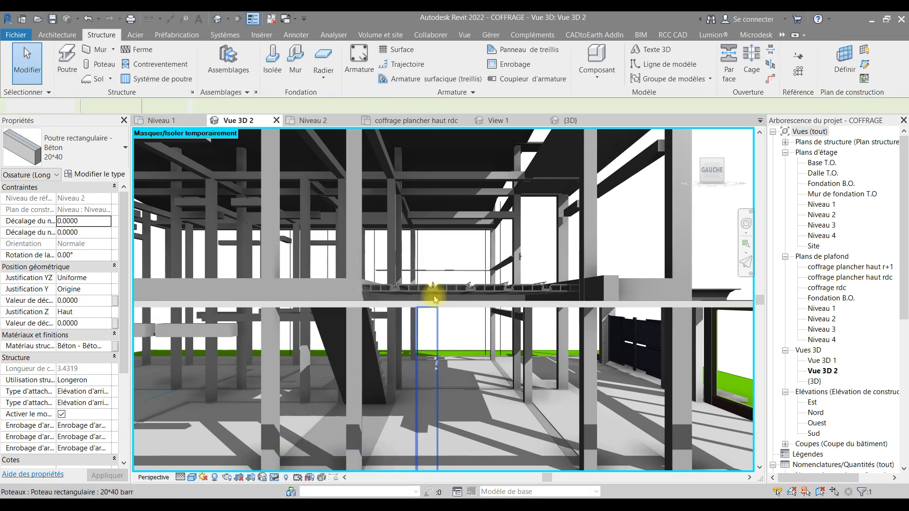
{"action": "key", "text": "Escape"}
{"action": "scroll", "coordinate": [432, 289], "scroll_direction": "up", "scroll_amount": 4}
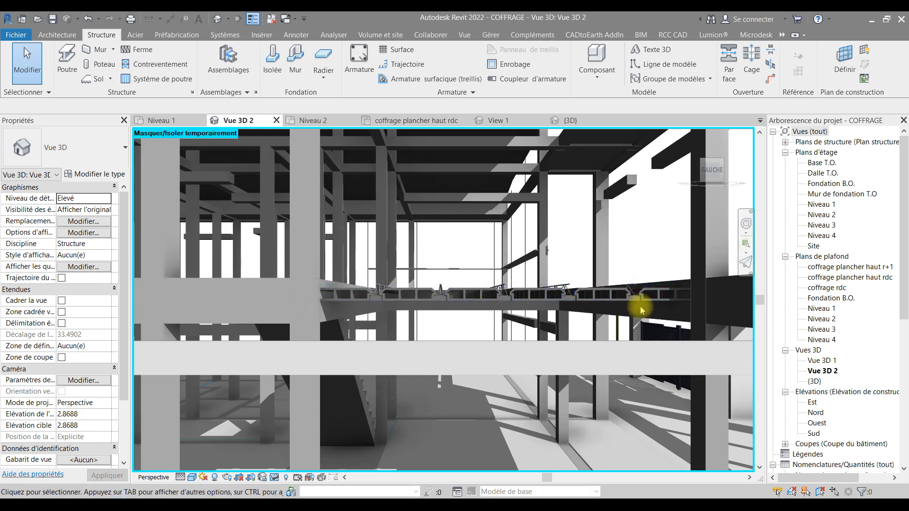
{"action": "scroll", "coordinate": [385, 315], "scroll_direction": "down", "scroll_amount": 3}
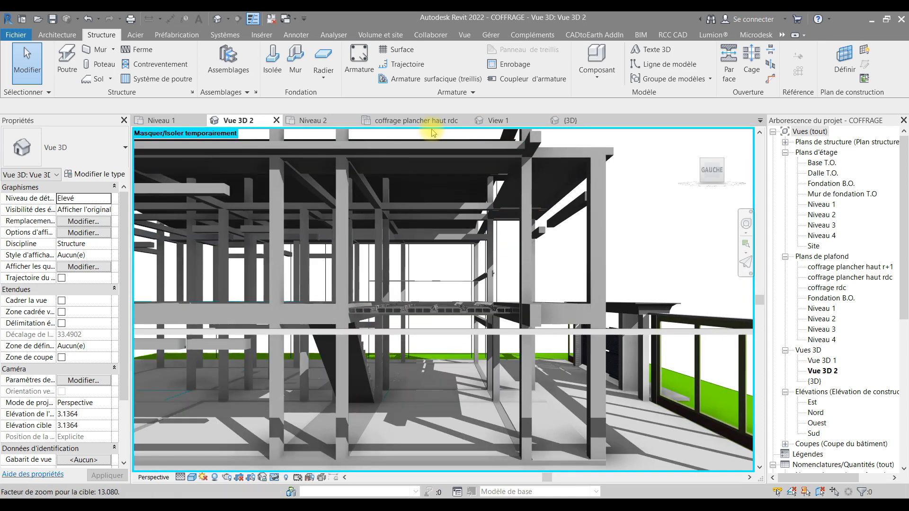
Draw a section line across the slab bay from above axis C to below axis B in coffrage plancher haut rdc, and flip its viewing direction
{"action": "left_click", "coordinate": [398, 122]}
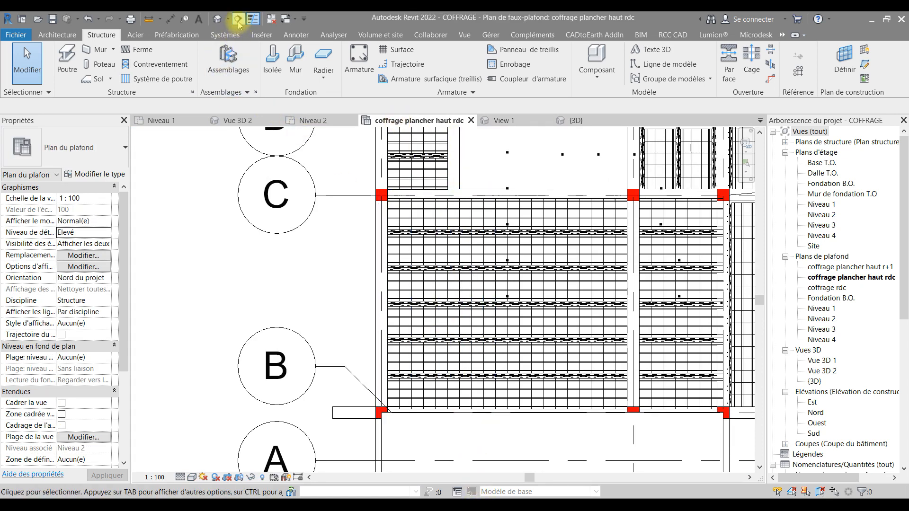
{"action": "left_click", "coordinate": [470, 175]}
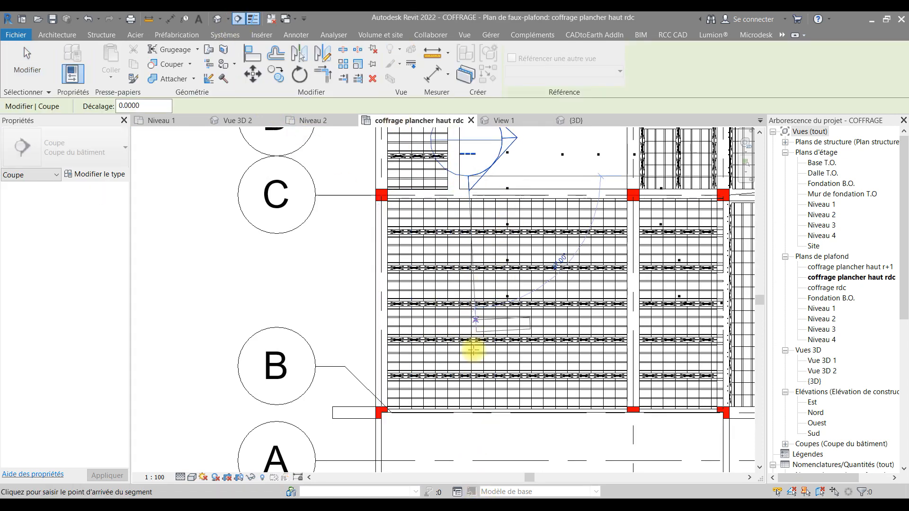
{"action": "left_click", "coordinate": [468, 436]}
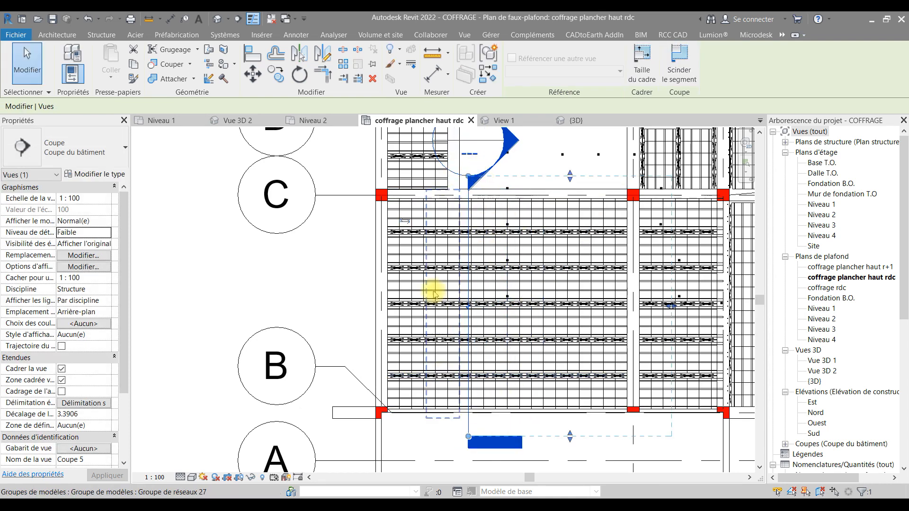
{"action": "left_click", "coordinate": [406, 226]}
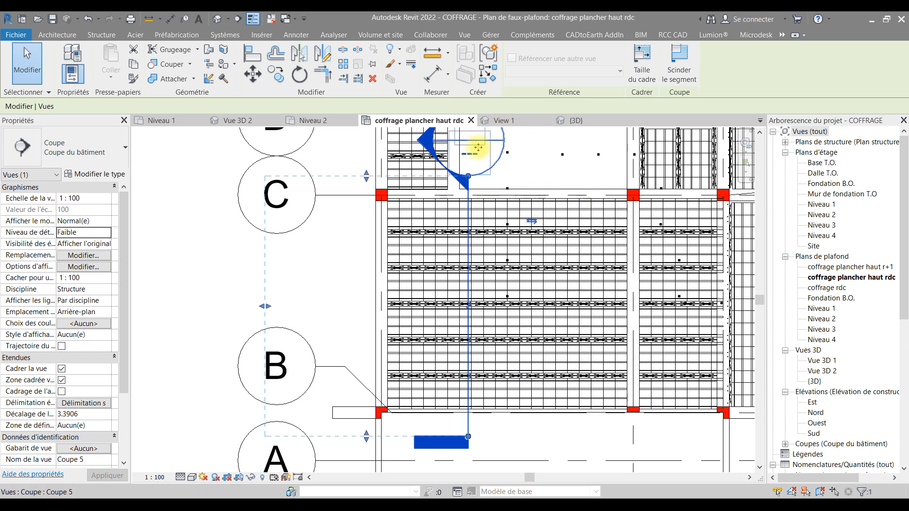
{"action": "key", "text": "Escape"}
Open the new section view and set its detail level to Elevé and its visual style to Ombré
{"action": "double_click", "coordinate": [493, 164]}
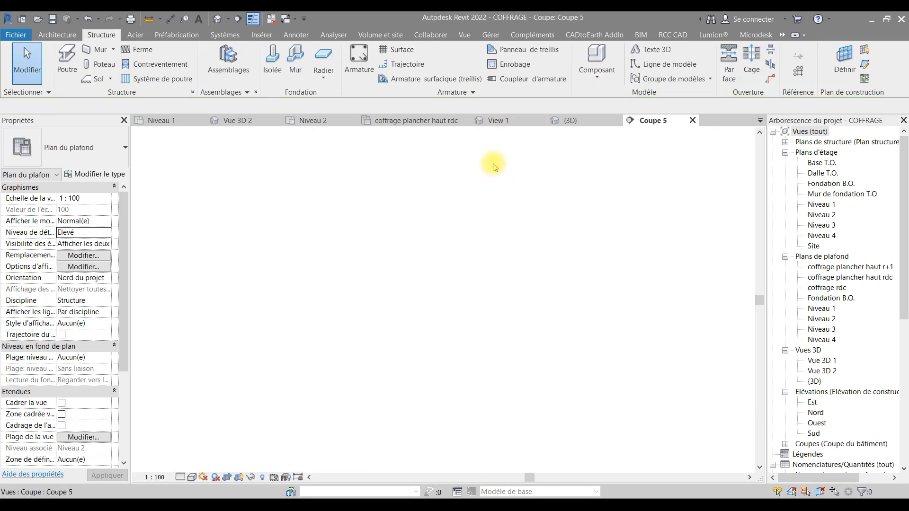
{"action": "scroll", "coordinate": [445, 302], "scroll_direction": "up", "scroll_amount": 5}
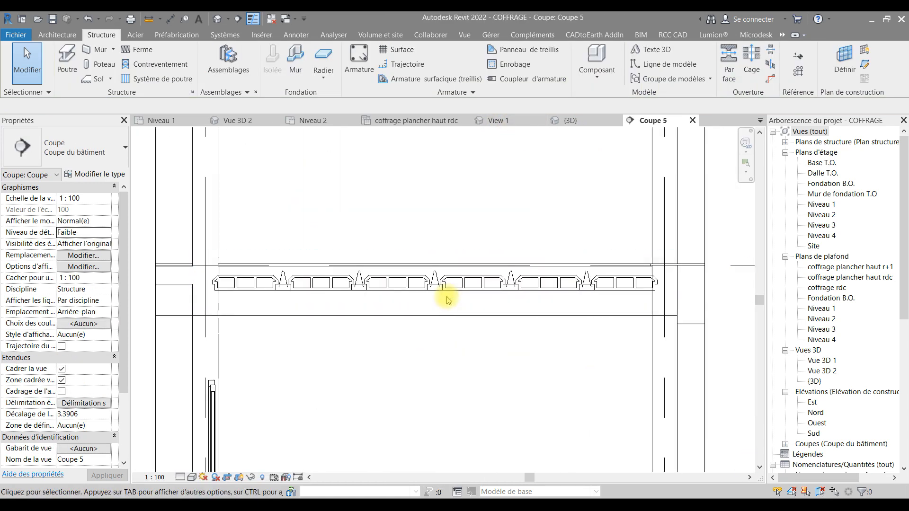
{"action": "scroll", "coordinate": [236, 287], "scroll_direction": "up", "scroll_amount": 2}
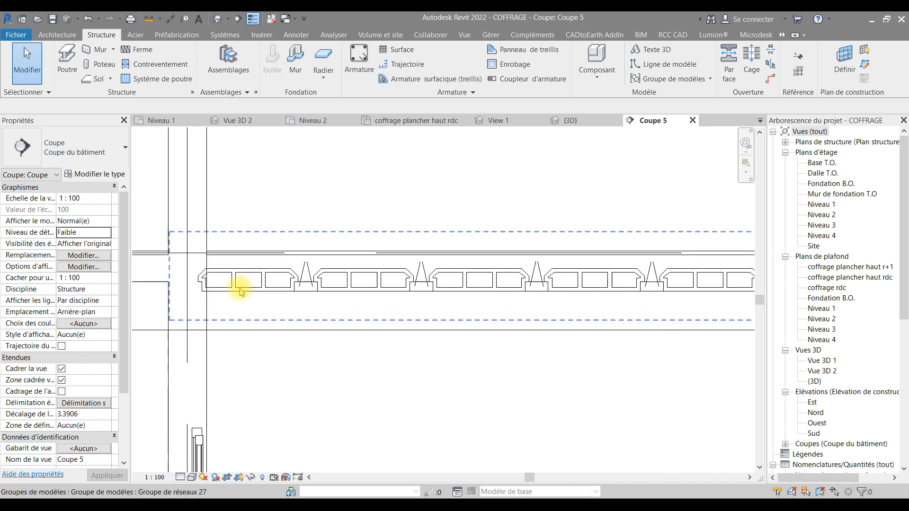
{"action": "scroll", "coordinate": [207, 262], "scroll_direction": "up", "scroll_amount": 2}
{"action": "left_click", "coordinate": [180, 477]}
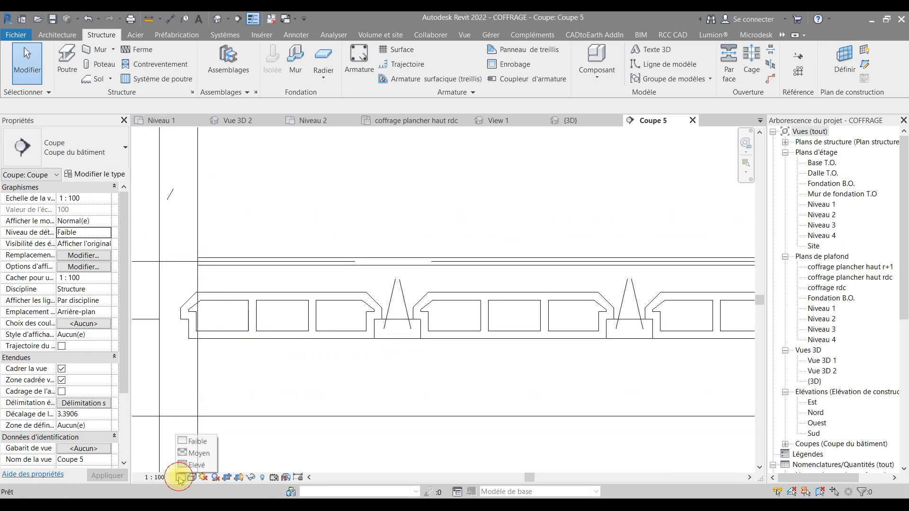
{"action": "left_click", "coordinate": [190, 468]}
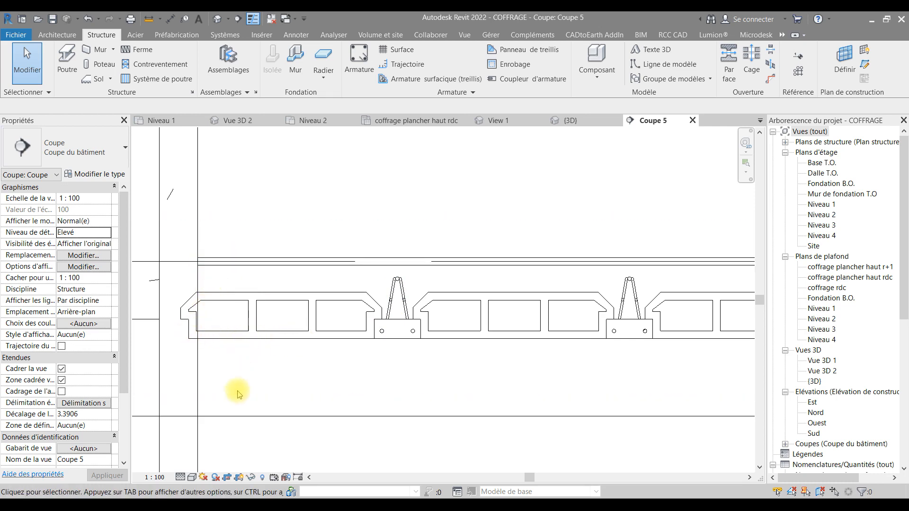
{"action": "left_click", "coordinate": [193, 479]}
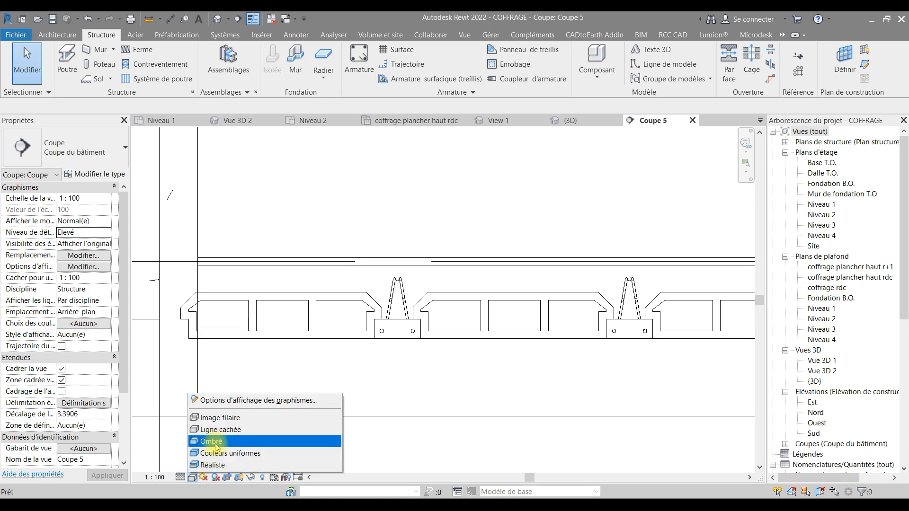
{"action": "left_click", "coordinate": [211, 441]}
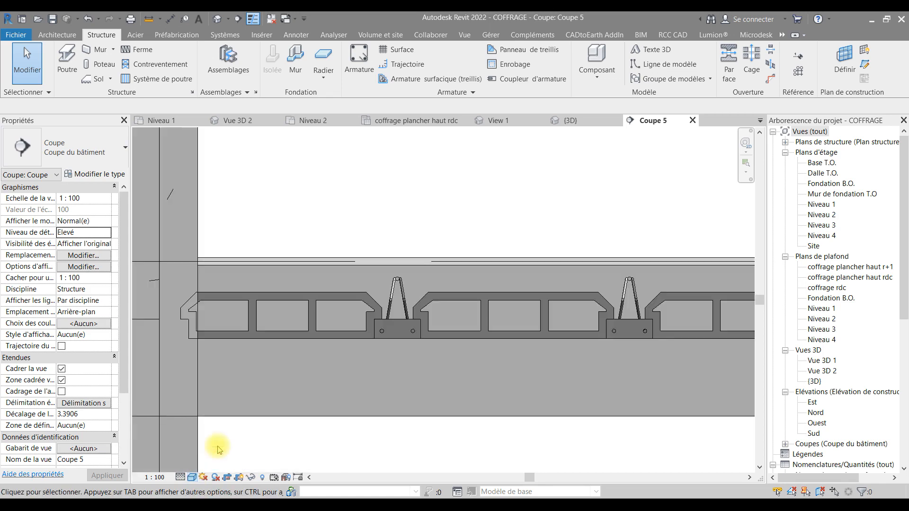
Temporarily hide the finition floor above the ceiling beams and blocks in the section view
{"action": "left_click", "coordinate": [250, 263]}
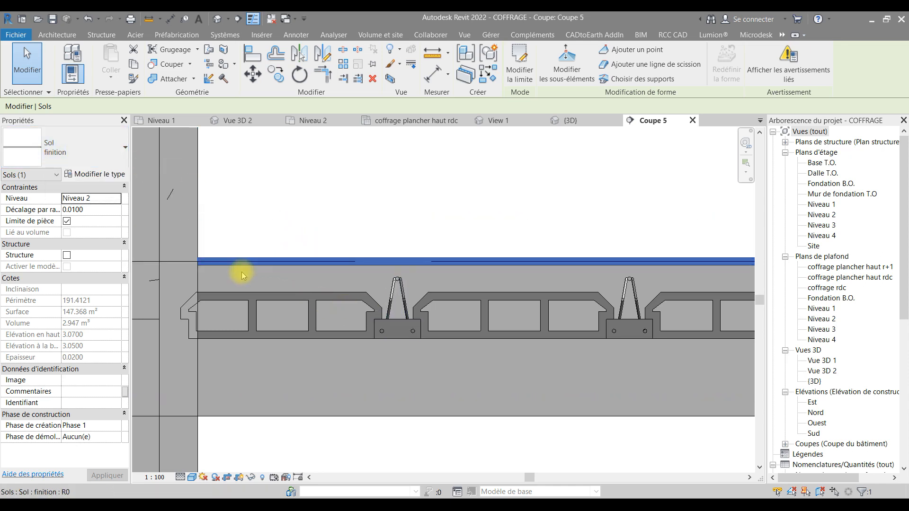
{"action": "left_click", "coordinate": [251, 477]}
{"action": "left_click", "coordinate": [265, 450]}
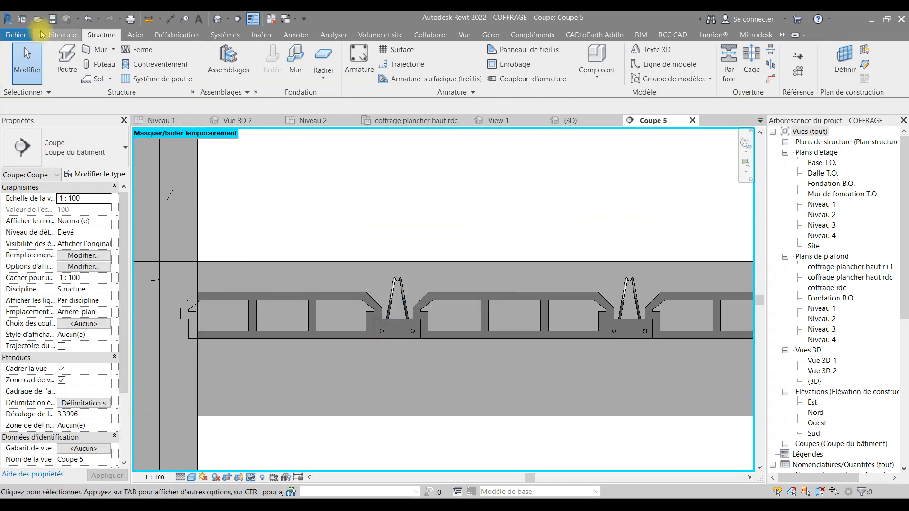
{"action": "left_click", "coordinate": [63, 36]}
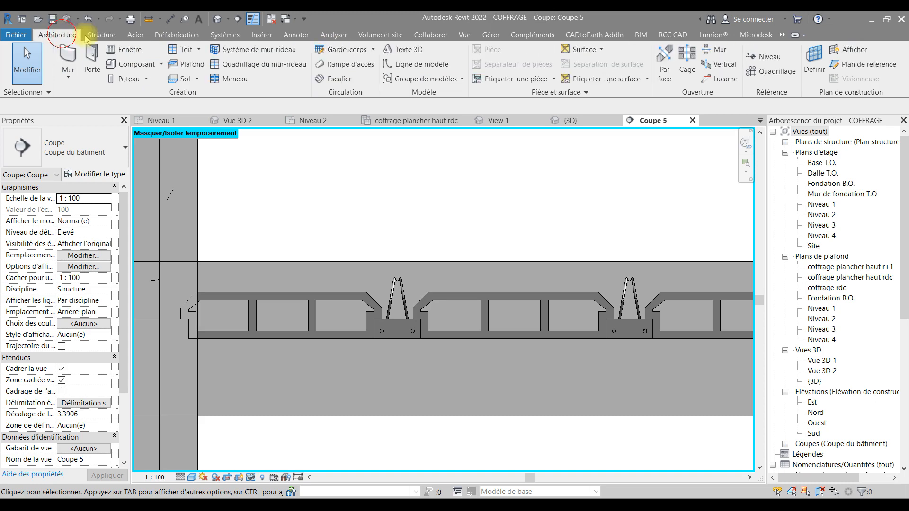
Measure the vertical gap from the block tops to Niveau 2 using a trial model line on the 20*40 beam's face
{"action": "left_click", "coordinate": [414, 67]}
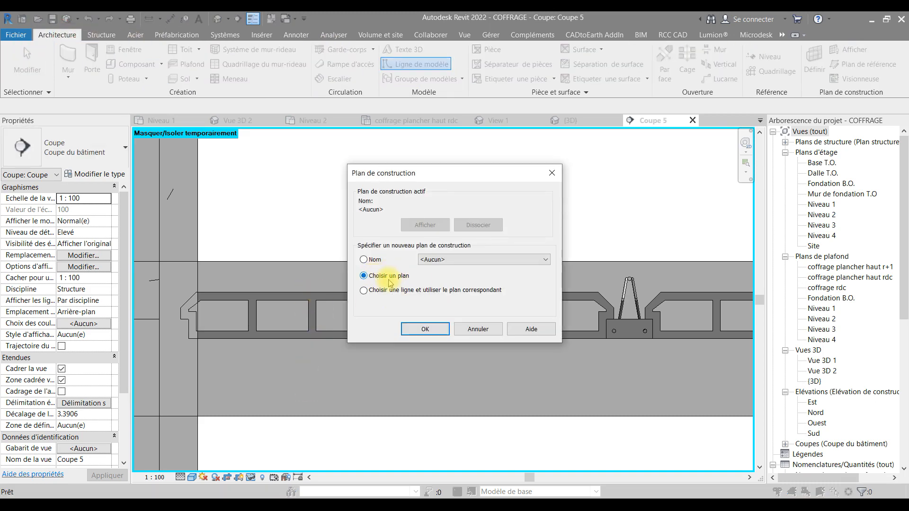
{"action": "left_click", "coordinate": [434, 336]}
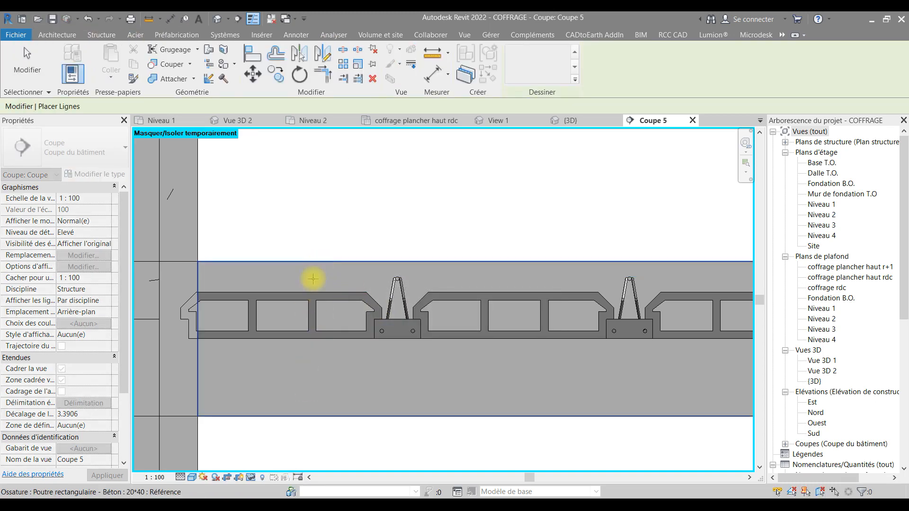
{"action": "left_click", "coordinate": [316, 264]}
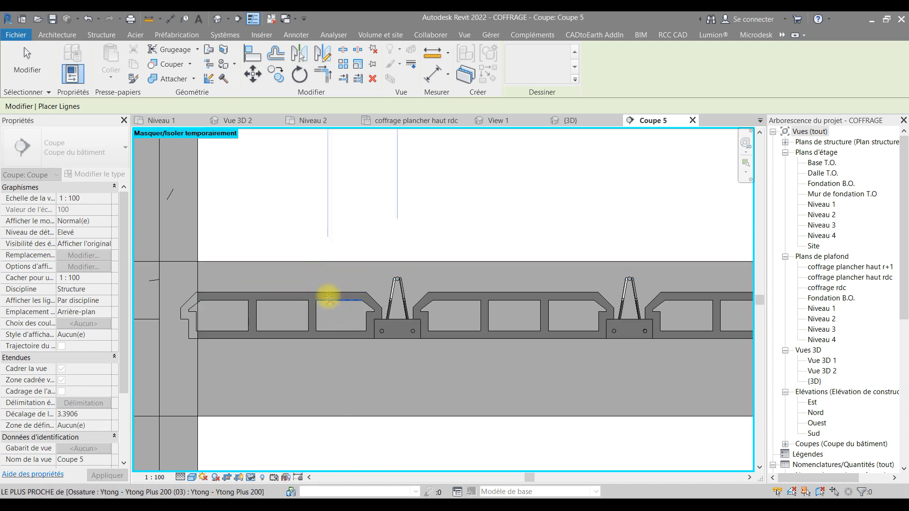
{"action": "left_click", "coordinate": [329, 291]}
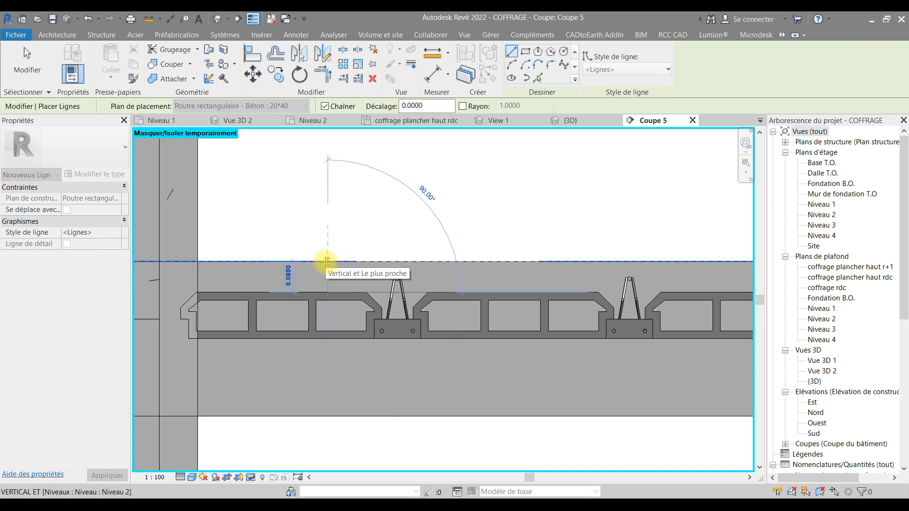
{"action": "scroll", "coordinate": [323, 291], "scroll_direction": "down", "scroll_amount": 1}
{"action": "middle_click_drag", "start_coordinate": [321, 290], "coordinate": [329, 262]}
{"action": "key", "text": "Escape"}
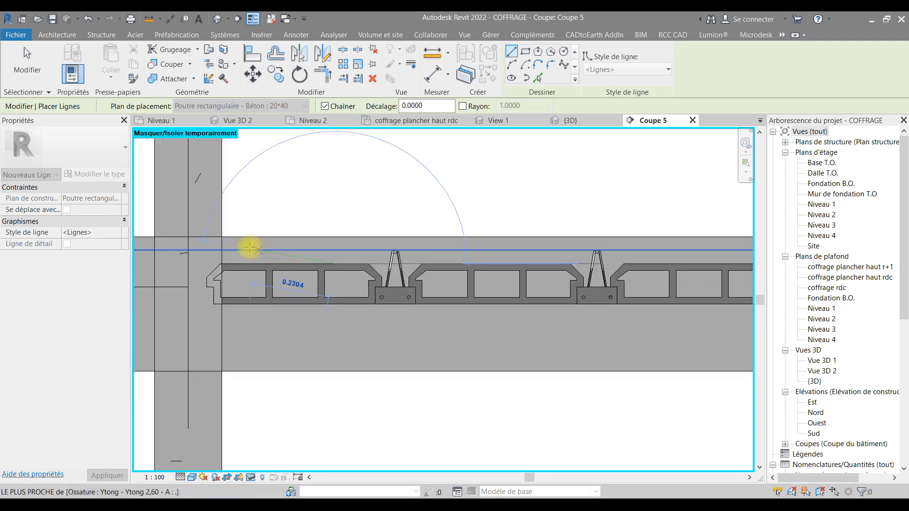
{"action": "key", "text": "Escape"}
{"action": "key", "text": "Escape"}
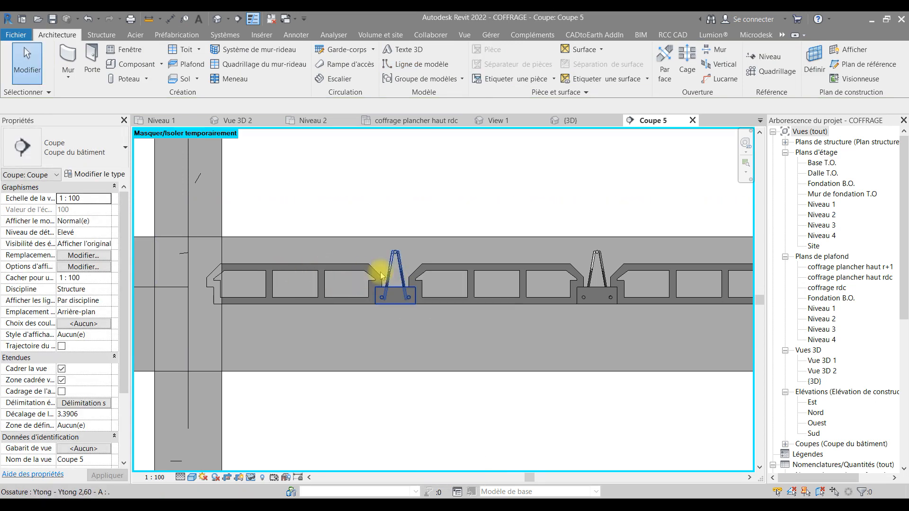
Select the Groupe de réseaux 27 blocks and add the neighbouring Groupe de réseaux 2 block row to the selection in Coupe 5
{"action": "left_click", "coordinate": [286, 265]}
{"action": "scroll", "coordinate": [274, 262], "scroll_direction": "down", "scroll_amount": 1}
{"action": "scroll", "coordinate": [274, 261], "scroll_direction": "down", "scroll_amount": 1}
{"action": "middle_click_drag", "start_coordinate": [274, 262], "coordinate": [220, 267]}
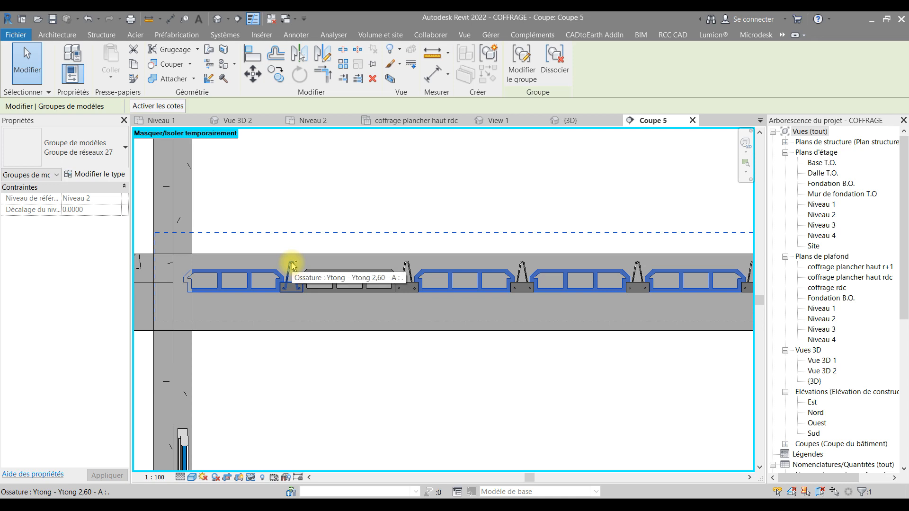
{"action": "scroll", "coordinate": [300, 264], "scroll_direction": "down", "scroll_amount": 2}
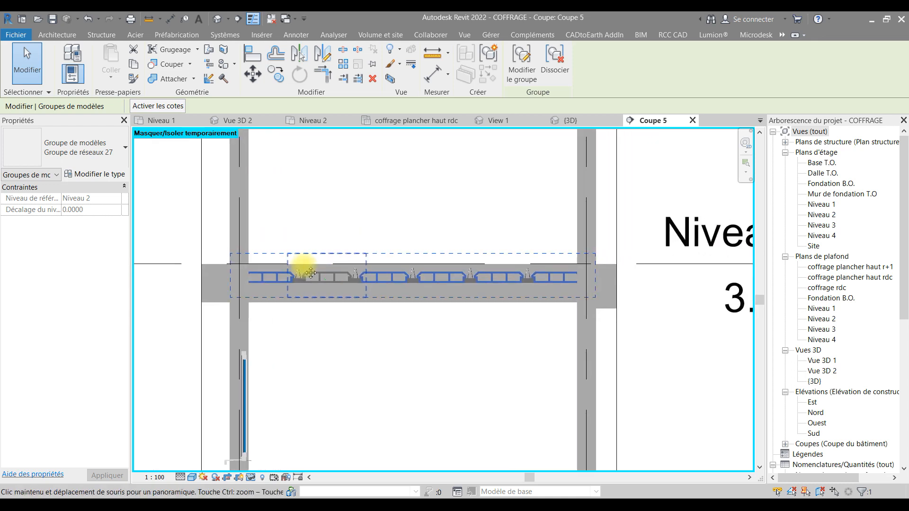
{"action": "scroll", "coordinate": [291, 279], "scroll_direction": "up", "scroll_amount": 2}
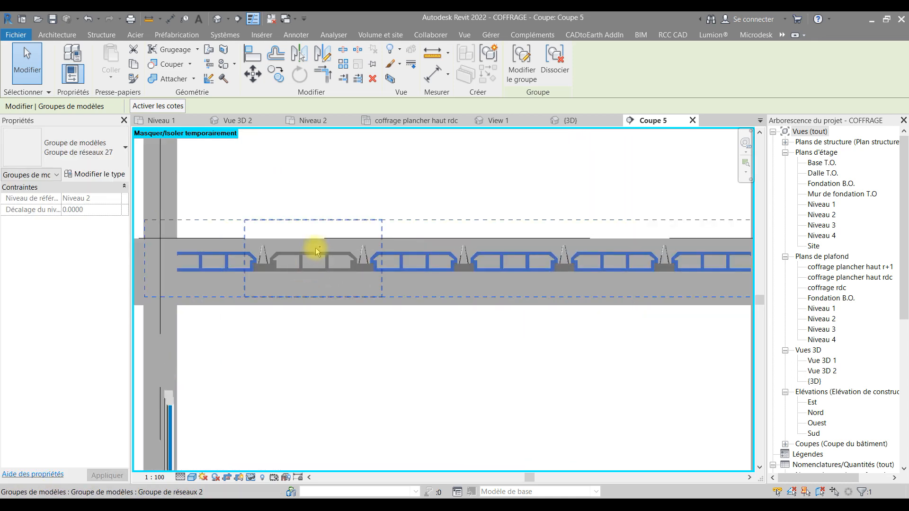
{"action": "left_click", "coordinate": [356, 252], "text": "ctrl"}
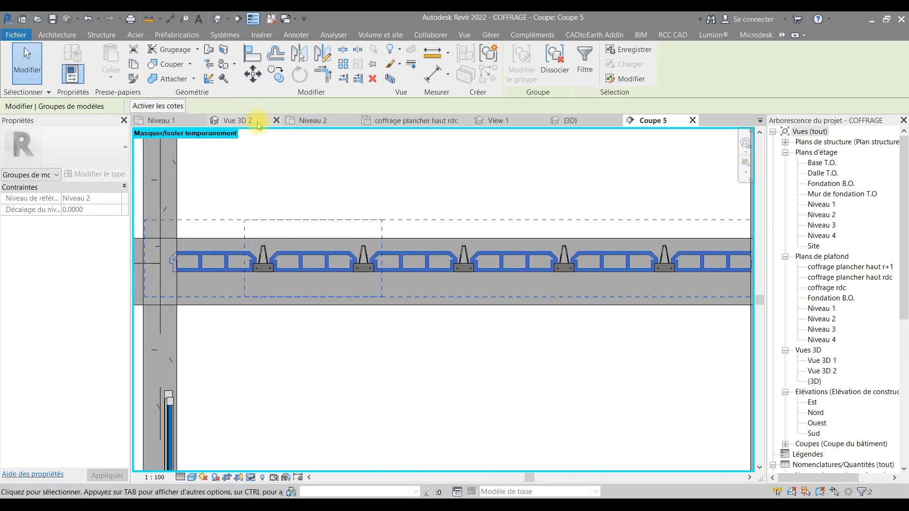
Select all instances of the Groupe de réseaux 27 block group from the slab edge in Vue 3D 2
{"action": "left_click", "coordinate": [237, 120]}
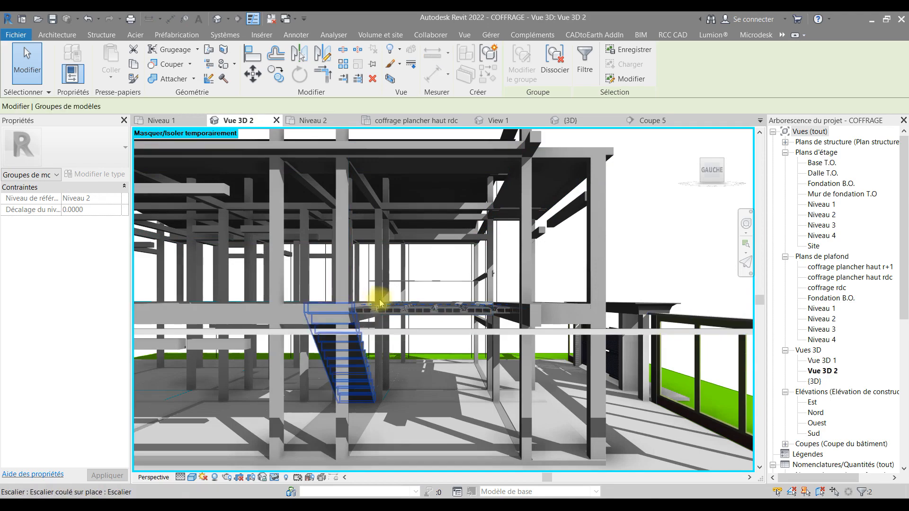
{"action": "middle_click_drag", "start_coordinate": [461, 309], "coordinate": [438, 297], "text": "shift"}
{"action": "scroll", "coordinate": [431, 294], "scroll_direction": "up", "scroll_amount": 3}
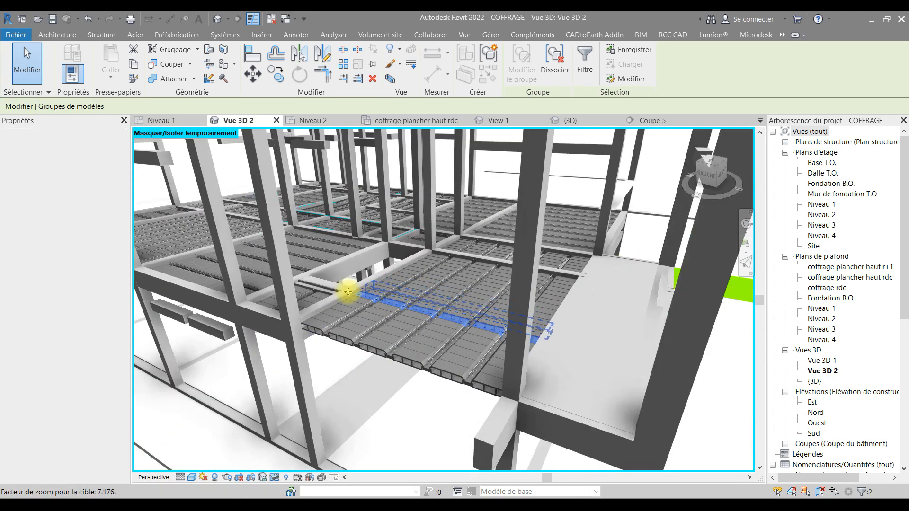
{"action": "left_click", "coordinate": [323, 330]}
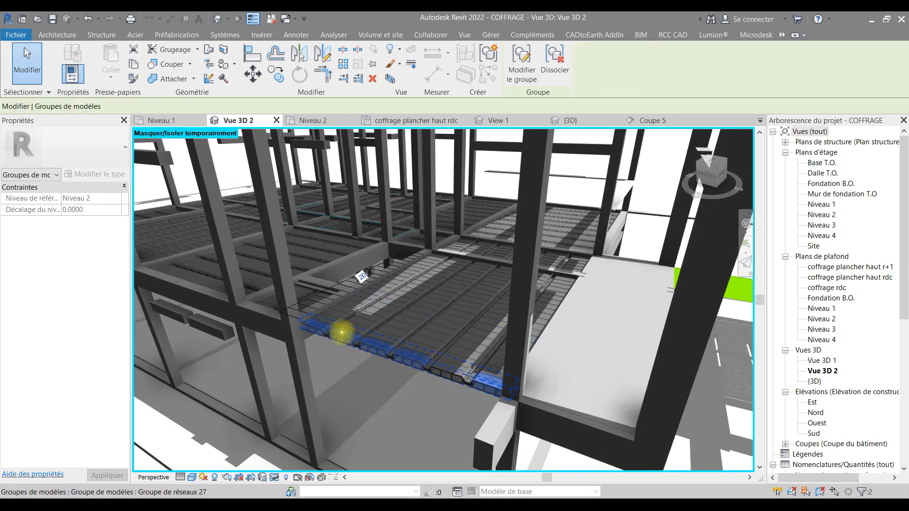
{"action": "right_click", "coordinate": [314, 324]}
{"action": "mouse_move", "coordinate": [493, 176]}
{"action": "left_click", "coordinate": [509, 190]}
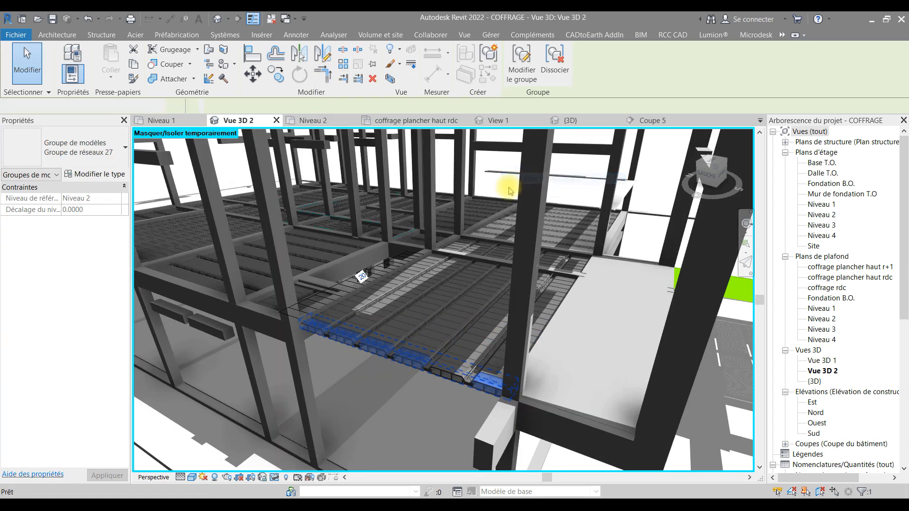
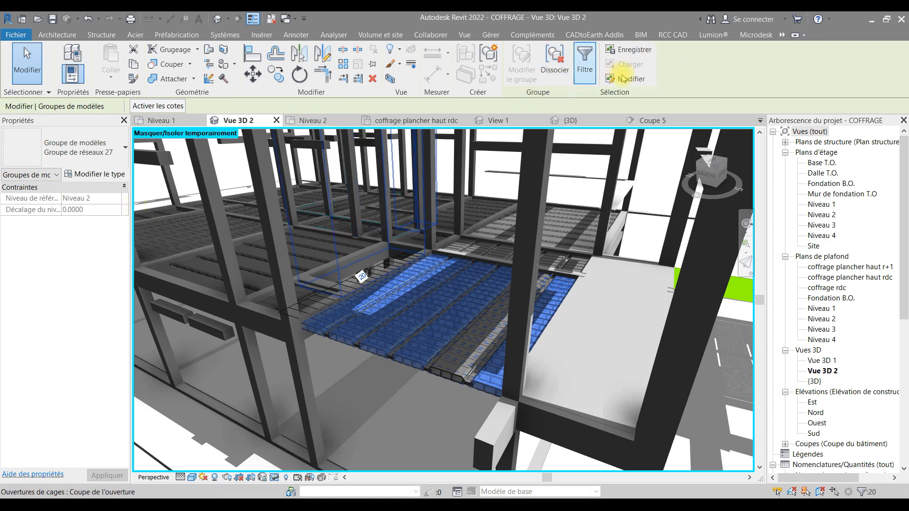
{"action": "middle_click_drag", "start_coordinate": [487, 274], "coordinate": [515, 243], "text": "shift"}
{"action": "middle_click_drag", "start_coordinate": [397, 327], "coordinate": [335, 339], "text": "shift"}
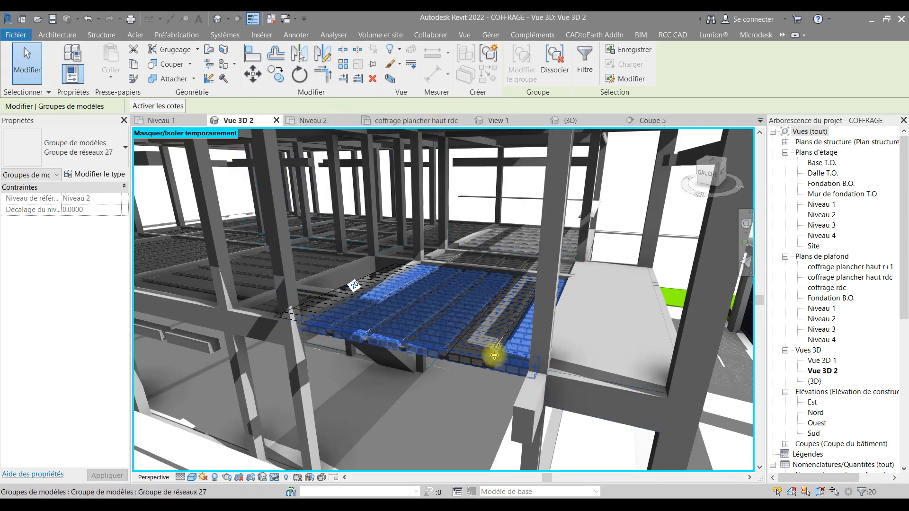
Move the selected Groupe de réseaux 27 blocks vertically upward by 0.04 in Coupe 5
{"action": "left_click", "coordinate": [651, 121]}
{"action": "scroll", "coordinate": [207, 243], "scroll_direction": "up", "scroll_amount": 5}
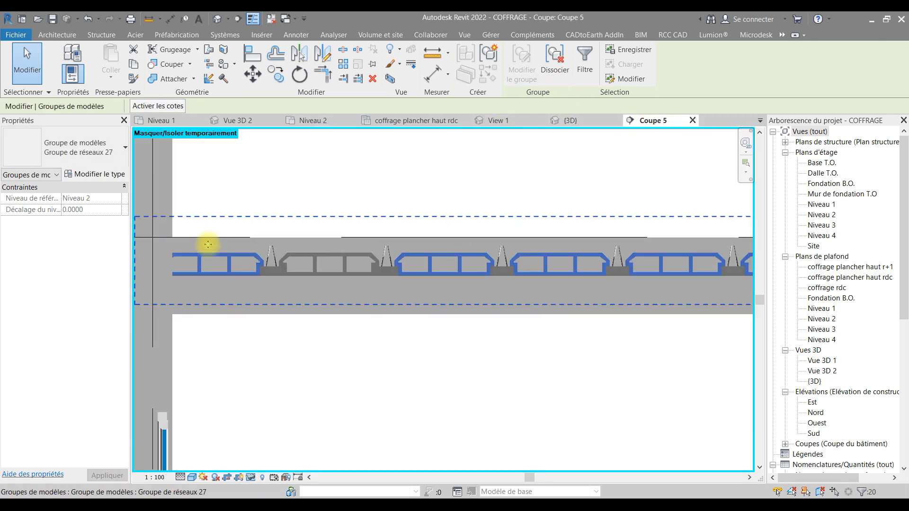
{"action": "scroll", "coordinate": [330, 267], "scroll_direction": "up", "scroll_amount": 2}
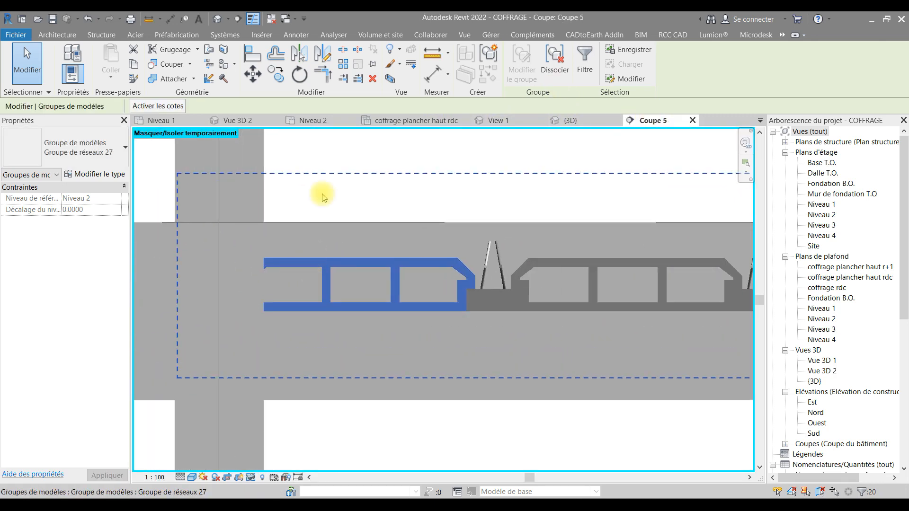
{"action": "left_click", "coordinate": [254, 77]}
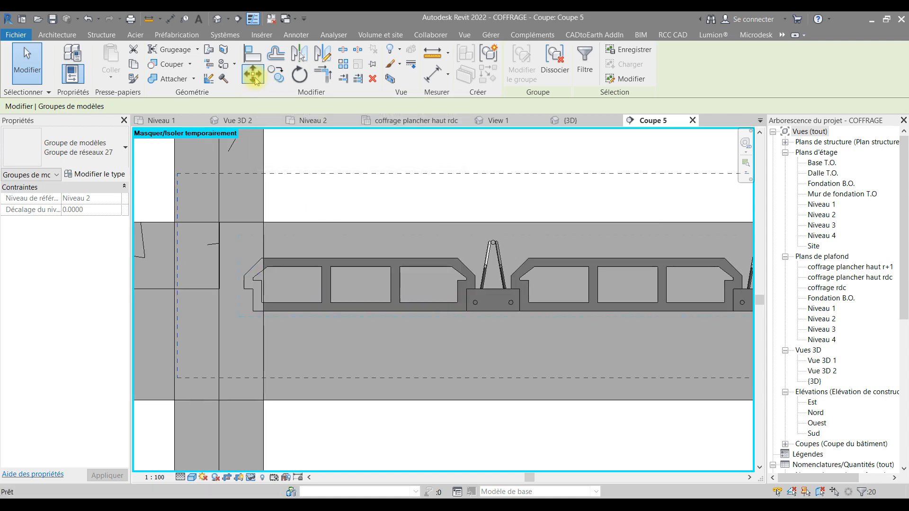
{"action": "left_click", "coordinate": [347, 260]}
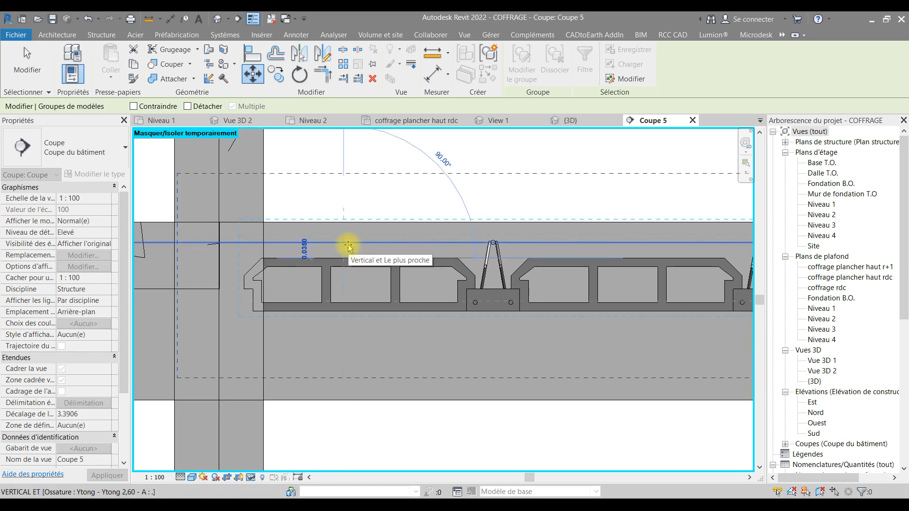
{"action": "type", "text": "0.04"}
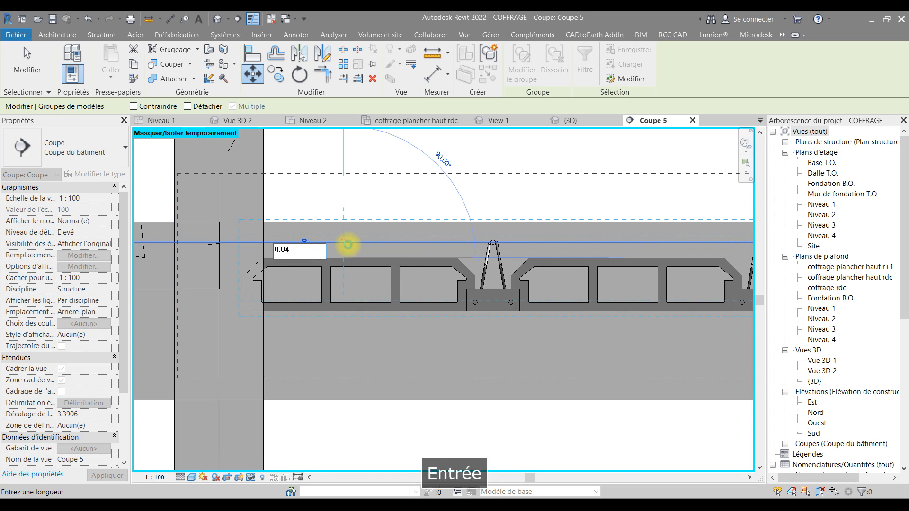
{"action": "key", "text": "Return"}
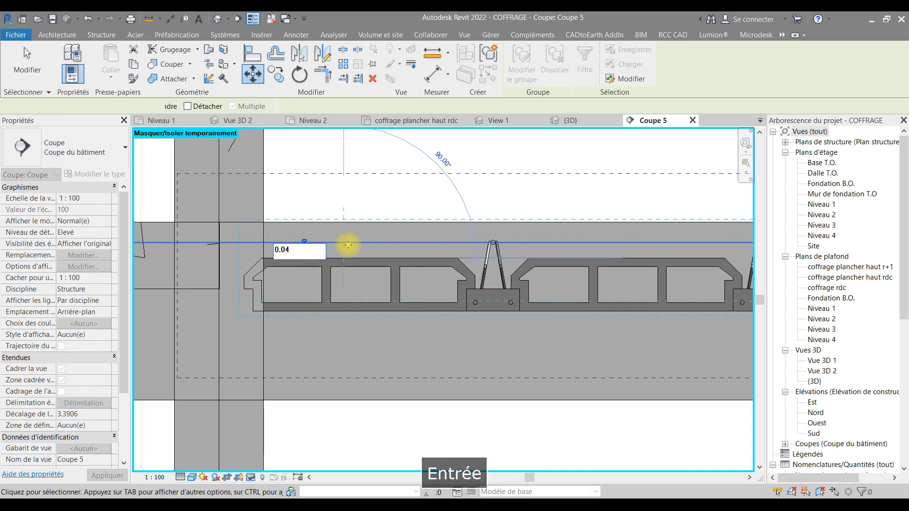
Try to move a single Groupe de réseaux 2 block group up by 0.04, and undo the move
{"action": "middle_click_drag", "start_coordinate": [506, 333], "coordinate": [405, 320]}
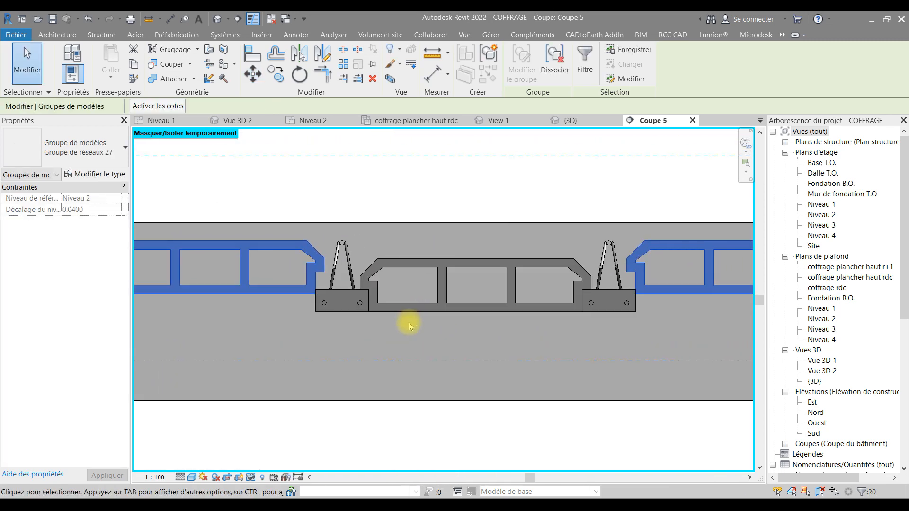
{"action": "left_click", "coordinate": [462, 264]}
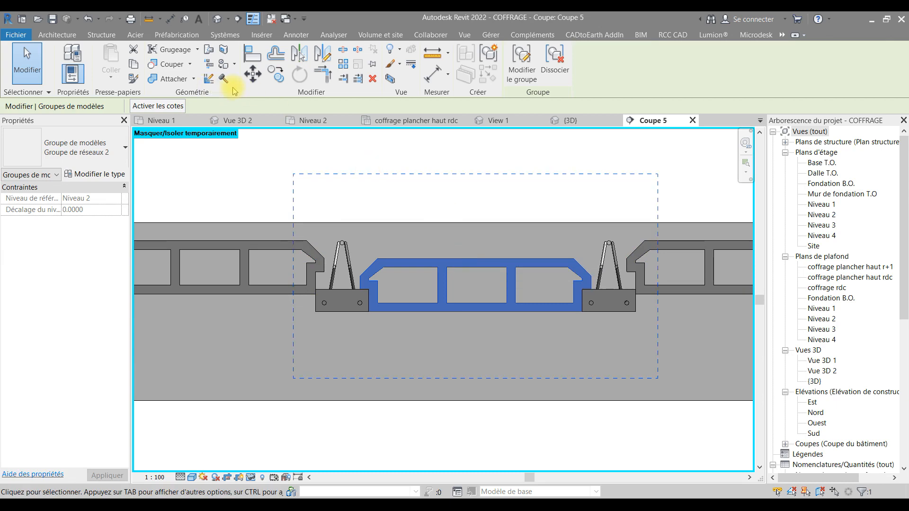
{"action": "left_click", "coordinate": [254, 73]}
{"action": "left_click", "coordinate": [474, 259]}
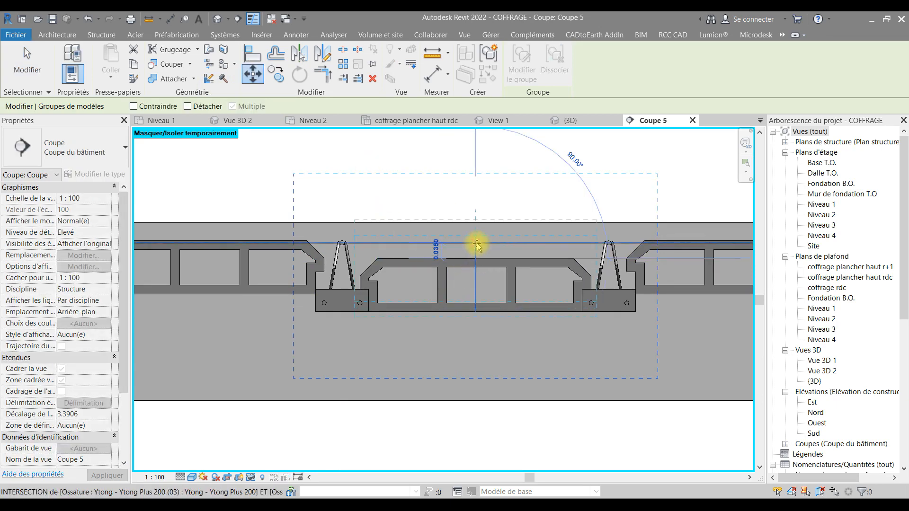
{"action": "type", "text": "0.04"}
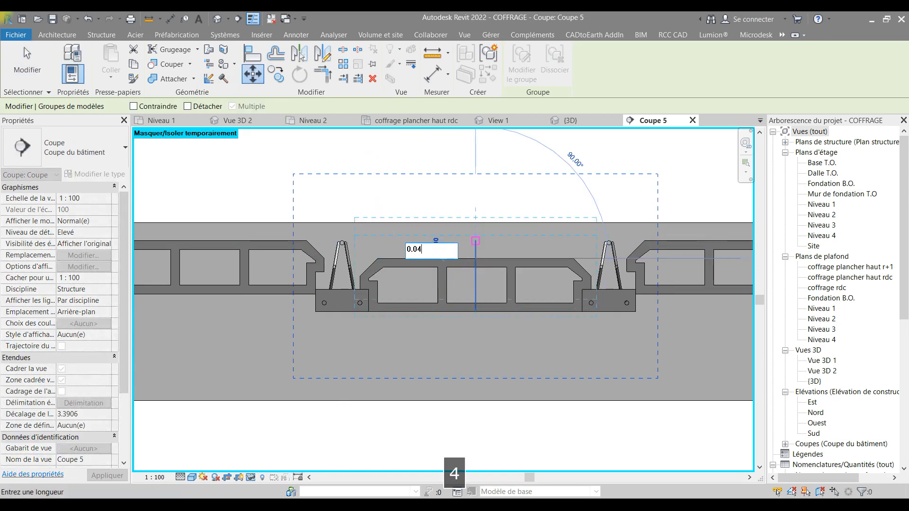
{"action": "key", "text": "Return"}
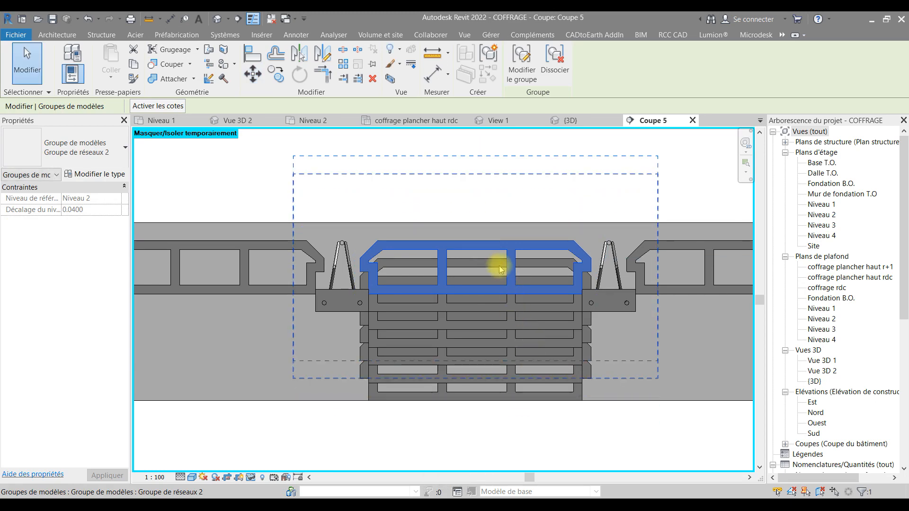
{"action": "left_click", "coordinate": [88, 19]}
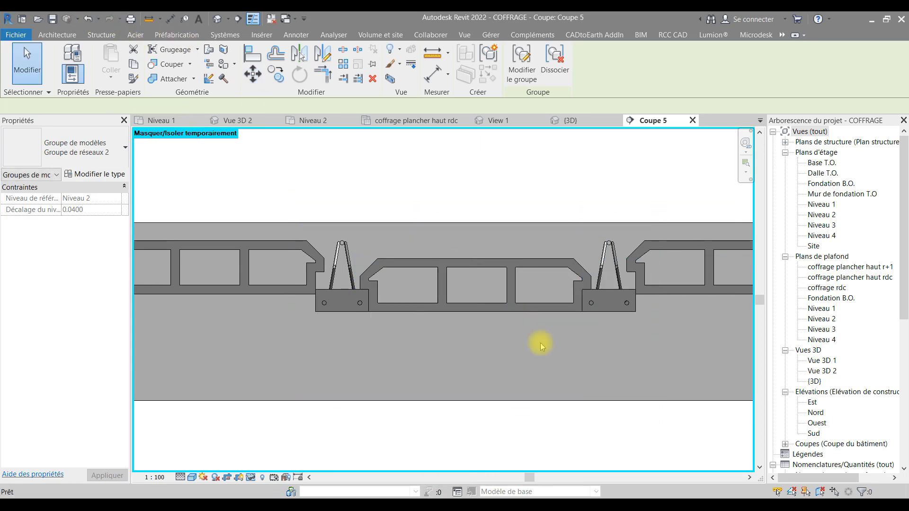
Select all instances of the Groupe de réseaux 2 block group and move them vertically upward by 0.04
{"action": "left_click", "coordinate": [469, 261]}
{"action": "right_click", "coordinate": [468, 261]}
{"action": "mouse_move", "coordinate": [614, 369]}
{"action": "left_click", "coordinate": [647, 372]}
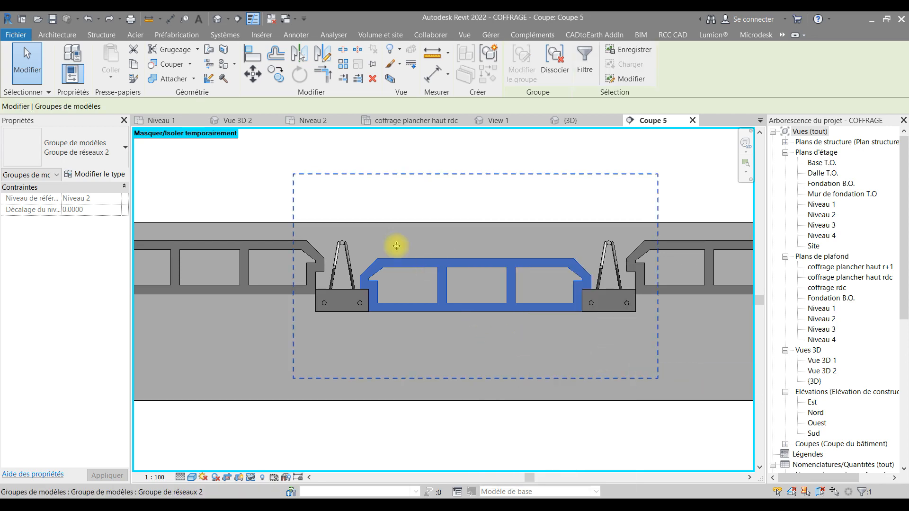
{"action": "left_click", "coordinate": [253, 74]}
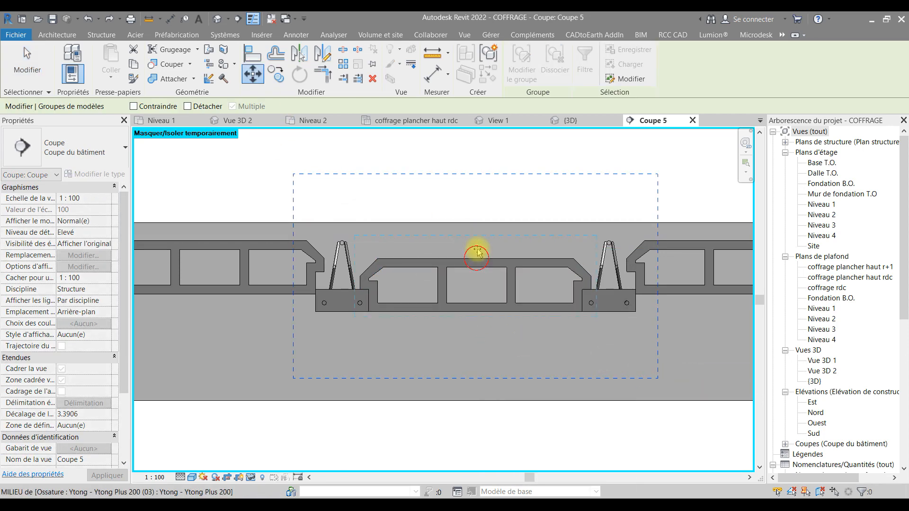
{"action": "left_click", "coordinate": [475, 240]}
{"action": "type", "text": "0"}
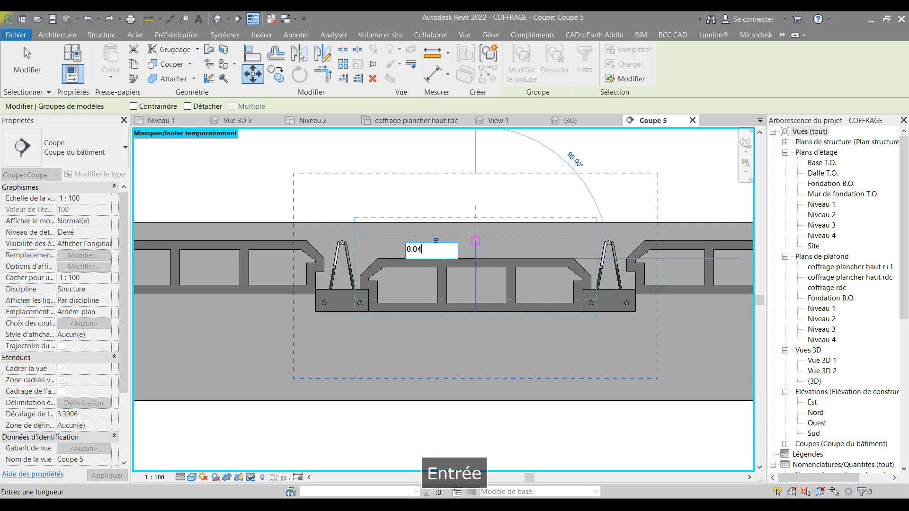
{"action": "type", "text": ".04"}
{"action": "key", "text": "Return"}
{"action": "key", "text": "Escape"}
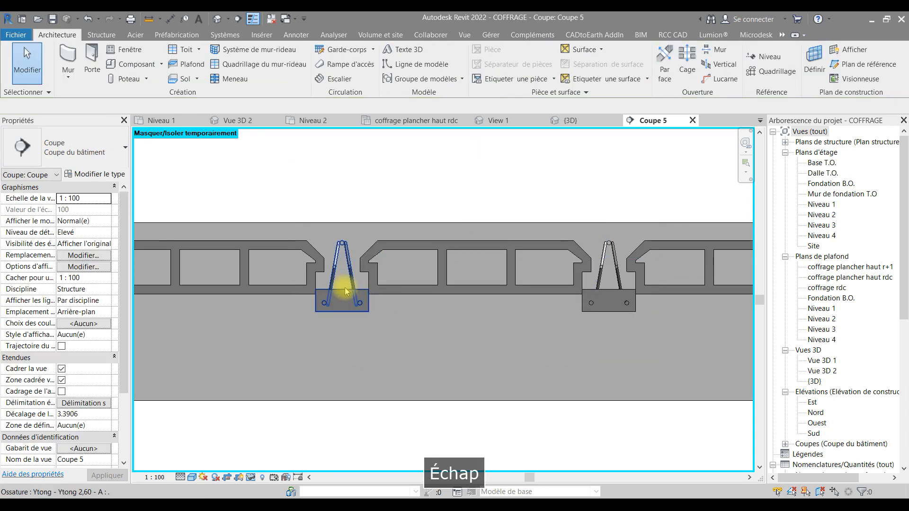
Select the five Ytong 2,60 - A beams across the bay in Coupe 5 and set their Z offset value to 0
{"action": "left_click", "coordinate": [345, 291]}
{"action": "scroll", "coordinate": [348, 286], "scroll_direction": "down", "scroll_amount": 3}
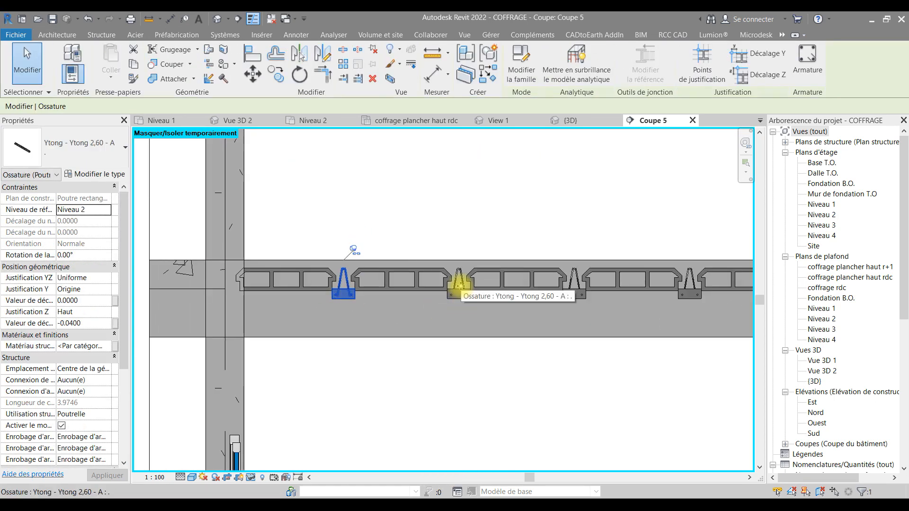
{"action": "middle_click_drag", "start_coordinate": [491, 321], "coordinate": [355, 308]}
{"action": "scroll", "coordinate": [333, 301], "scroll_direction": "up", "scroll_amount": 5}
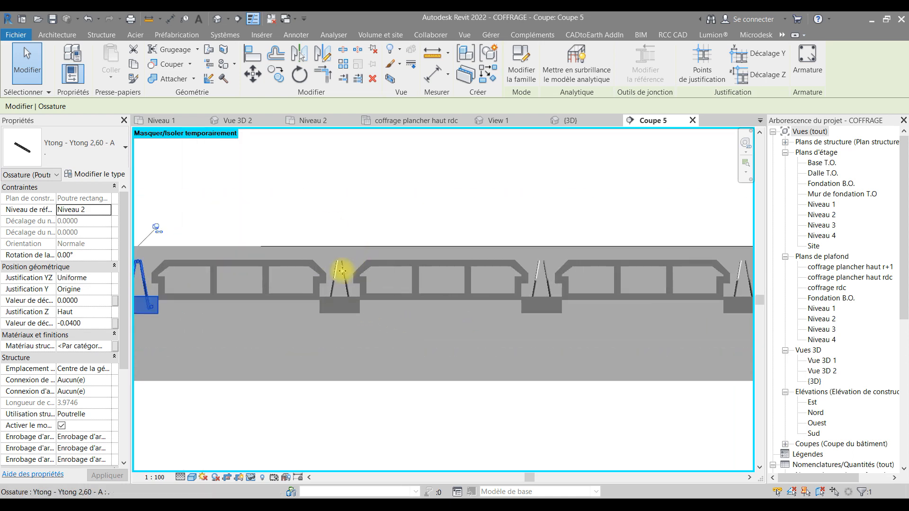
{"action": "left_click", "coordinate": [339, 277], "text": "ctrl"}
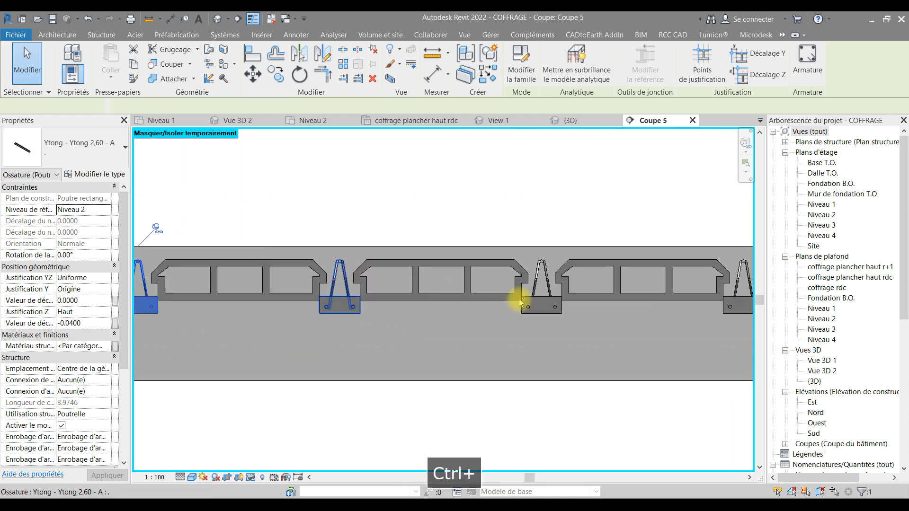
{"action": "left_click", "coordinate": [544, 275], "text": "ctrl"}
{"action": "middle_click_drag", "start_coordinate": [627, 321], "coordinate": [408, 318]}
{"action": "left_click", "coordinate": [526, 266], "text": "ctrl"}
{"action": "middle_click_drag", "start_coordinate": [587, 322], "coordinate": [368, 360]}
{"action": "left_click", "coordinate": [452, 299], "text": "ctrl"}
{"action": "left_click", "coordinate": [453, 302], "text": "ctrl"}
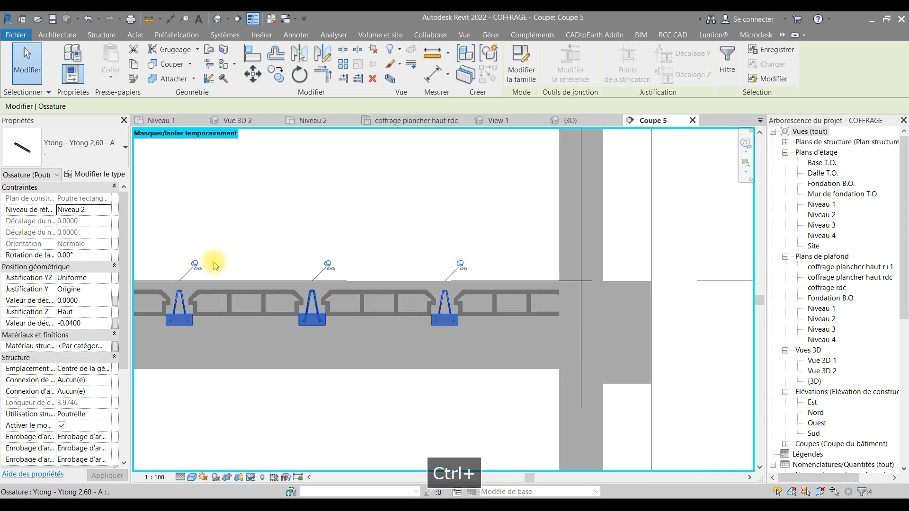
{"action": "scroll", "coordinate": [450, 303], "scroll_direction": "down", "scroll_amount": 2}
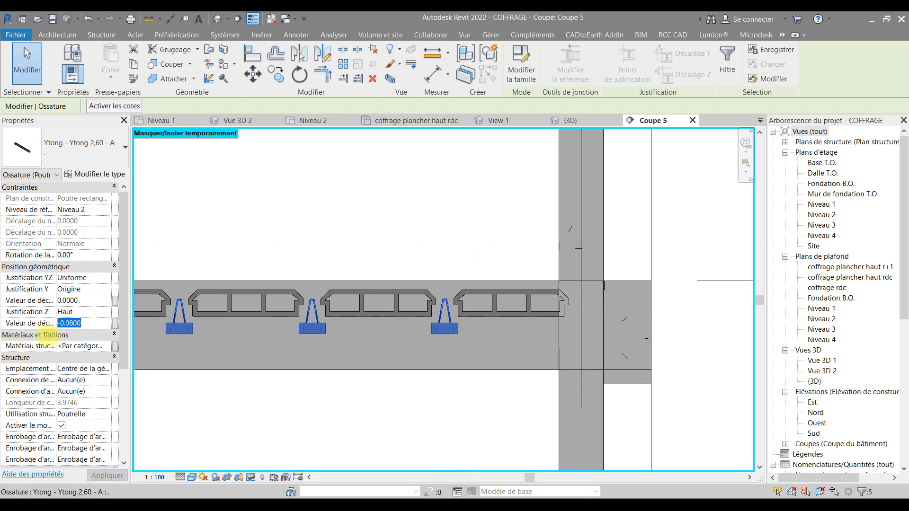
{"action": "type", "text": "0"}
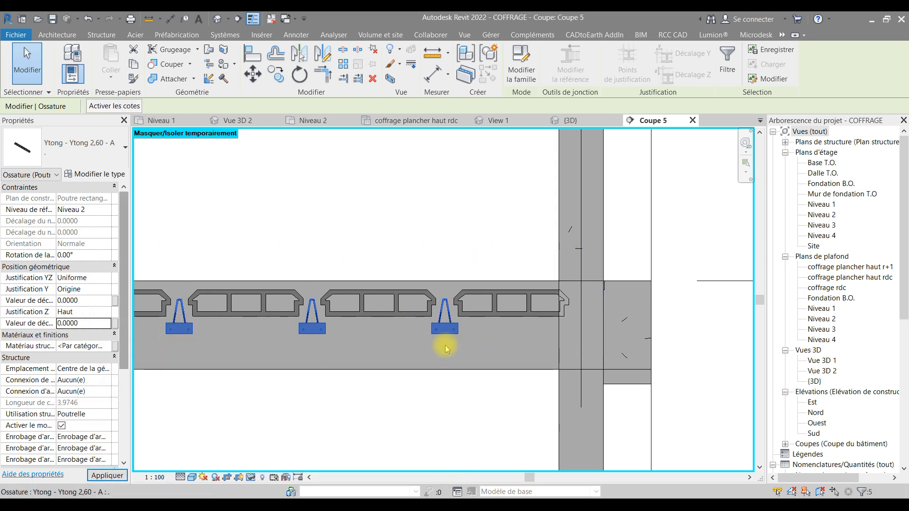
{"action": "middle_click_drag", "start_coordinate": [293, 372], "coordinate": [501, 349]}
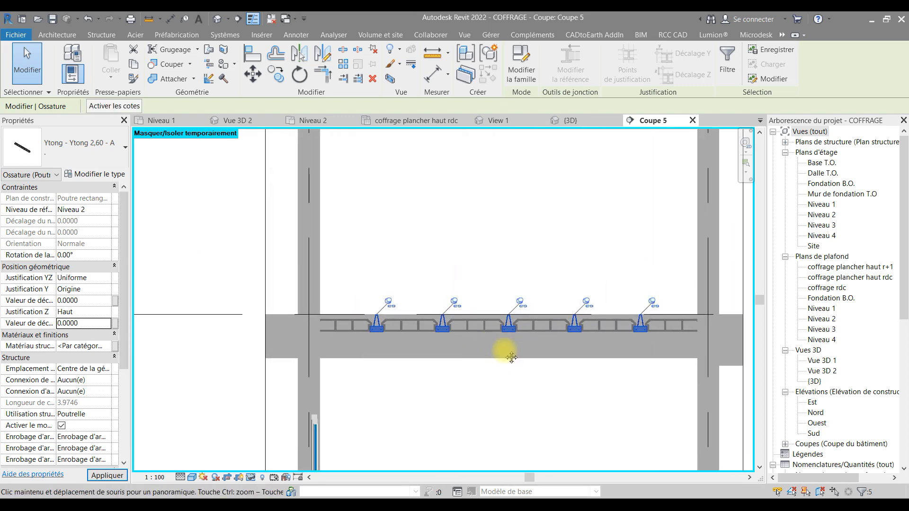
{"action": "left_click", "coordinate": [430, 421]}
{"action": "scroll", "coordinate": [333, 316], "scroll_direction": "up", "scroll_amount": 7}
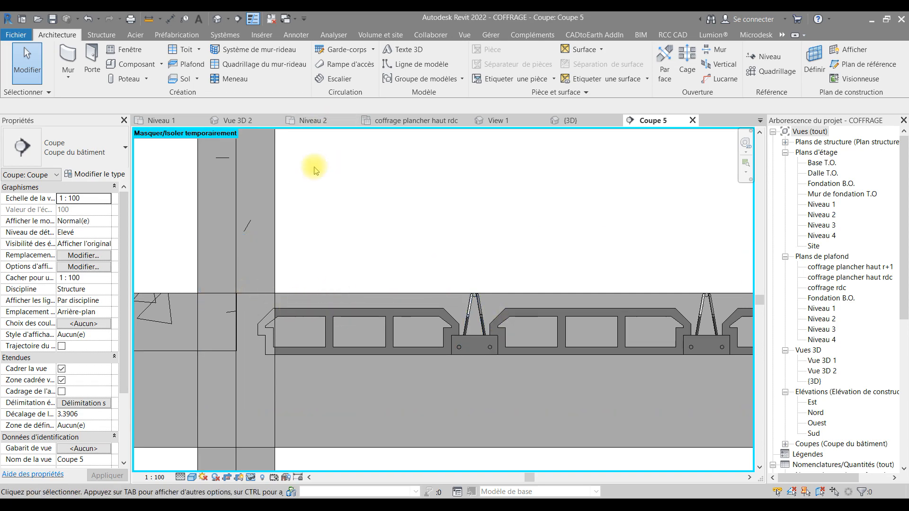
{"action": "scroll", "coordinate": [350, 215], "scroll_direction": "down", "scroll_amount": 5}
{"action": "scroll", "coordinate": [396, 235], "scroll_direction": "down", "scroll_amount": 1}
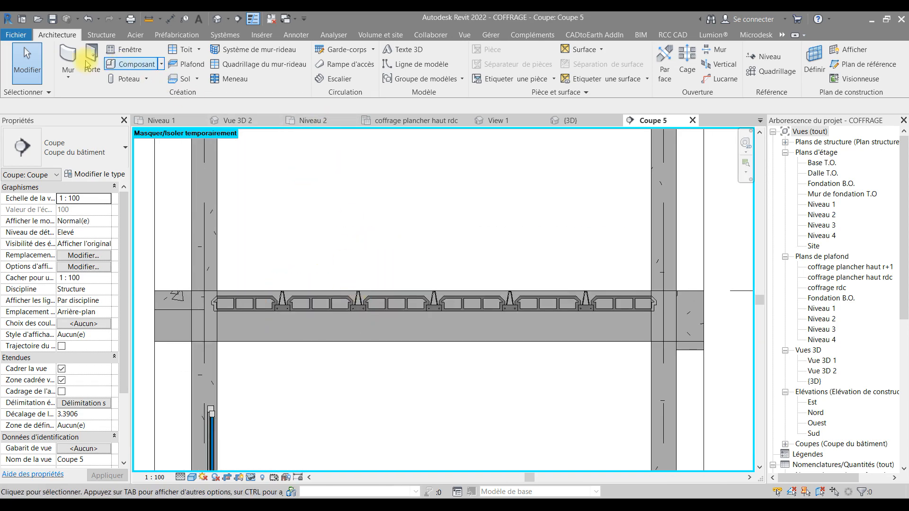
Create an in-place structural component in the Modèles génériques category, keeping the default name
{"action": "left_click", "coordinate": [114, 36]}
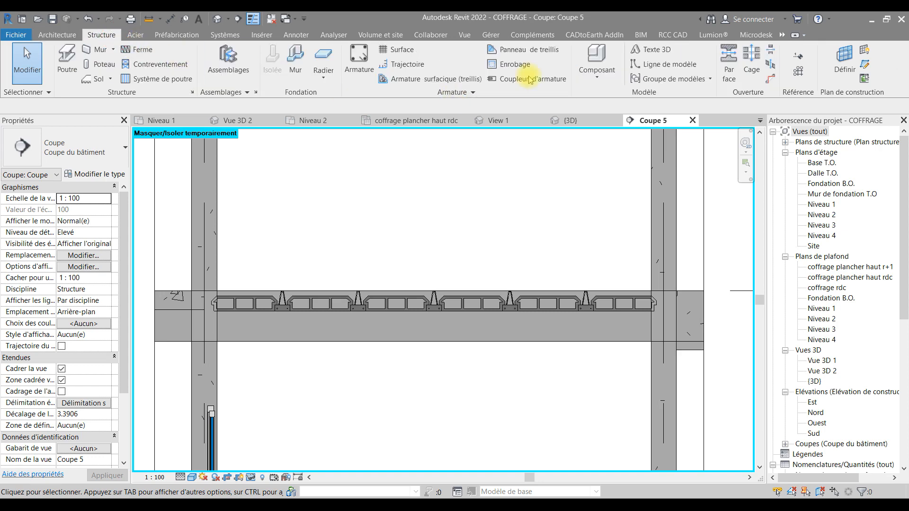
{"action": "left_click", "coordinate": [597, 71]}
{"action": "left_click", "coordinate": [615, 124]}
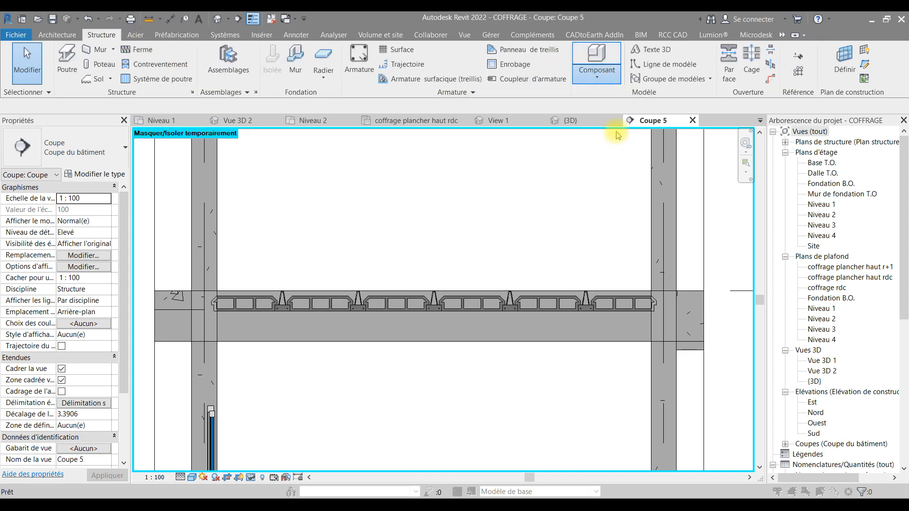
{"action": "scroll", "coordinate": [406, 245], "scroll_direction": "down", "scroll_amount": 4}
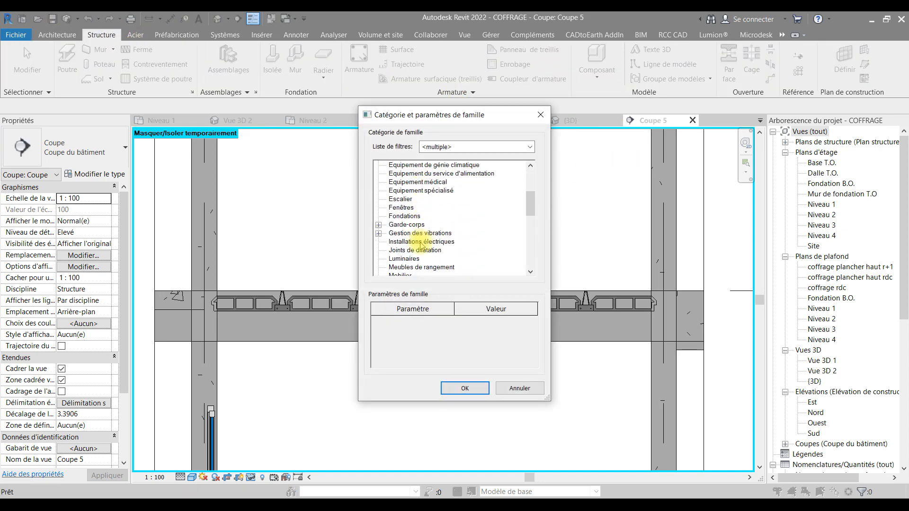
{"action": "scroll", "coordinate": [388, 204], "scroll_direction": "down", "scroll_amount": 4}
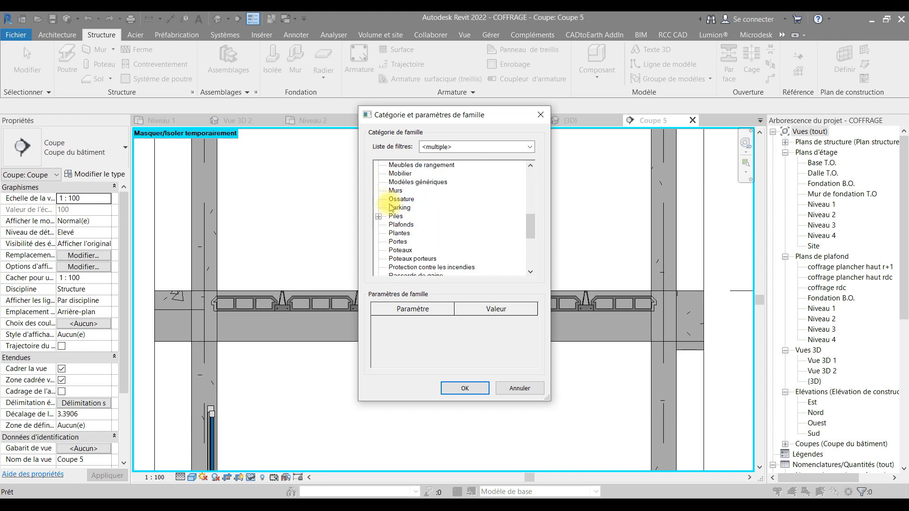
{"action": "scroll", "coordinate": [421, 255], "scroll_direction": "down", "scroll_amount": 2}
{"action": "scroll", "coordinate": [423, 254], "scroll_direction": "up", "scroll_amount": 5}
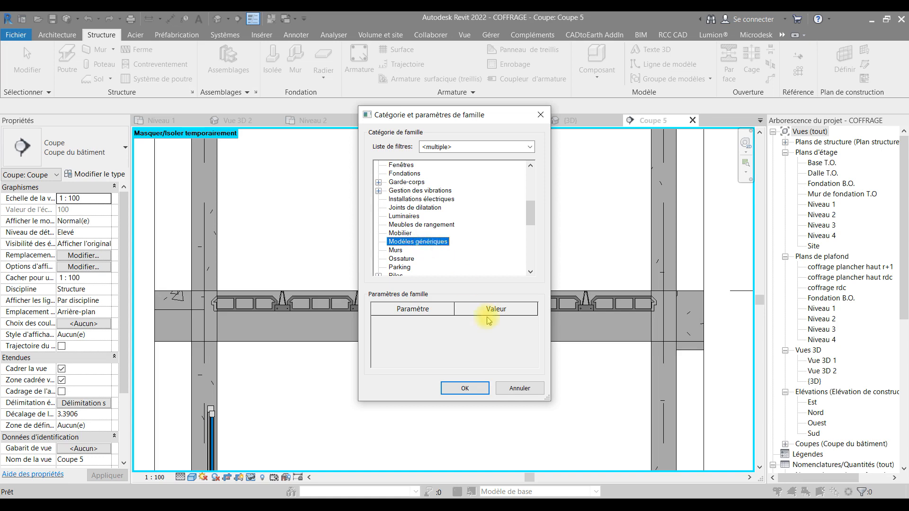
{"action": "left_click", "coordinate": [465, 389]}
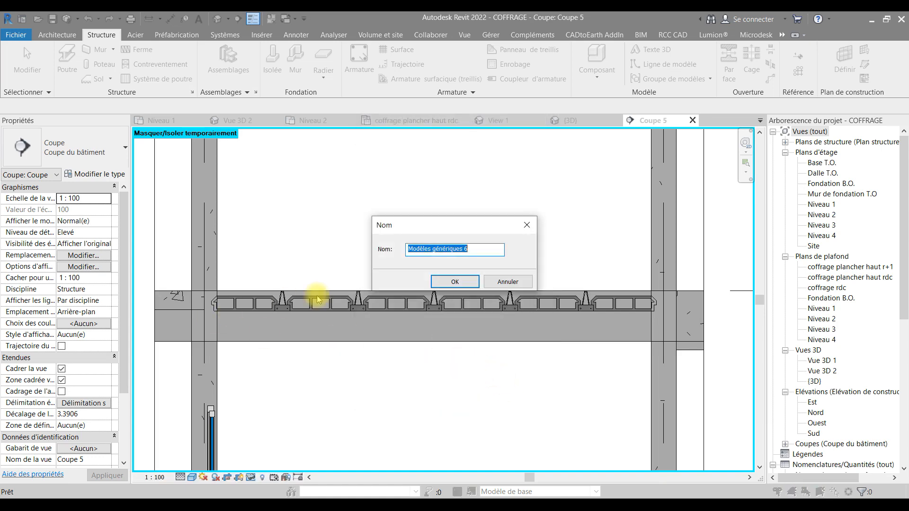
{"action": "left_click", "coordinate": [453, 280]}
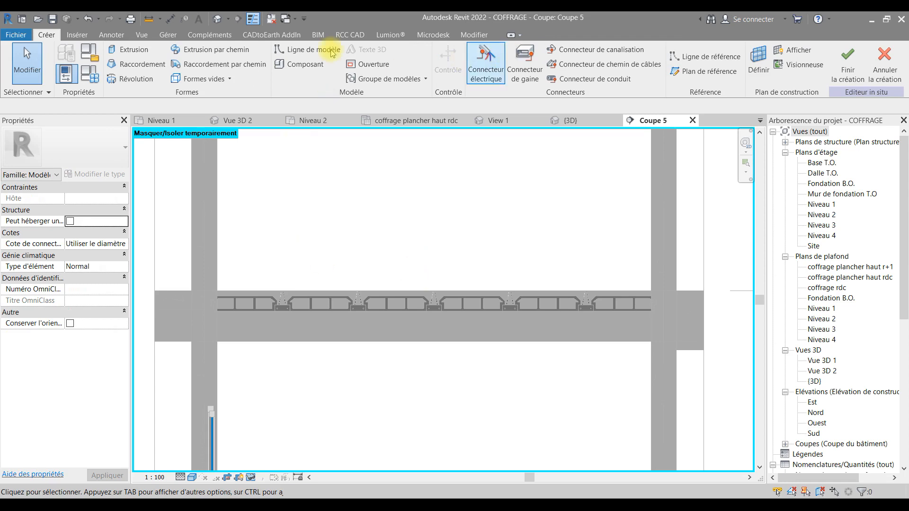
Start an extrusion and set its work plane by picking the section face of the leftmost Ytong Plus 200 block
{"action": "left_click", "coordinate": [133, 51]}
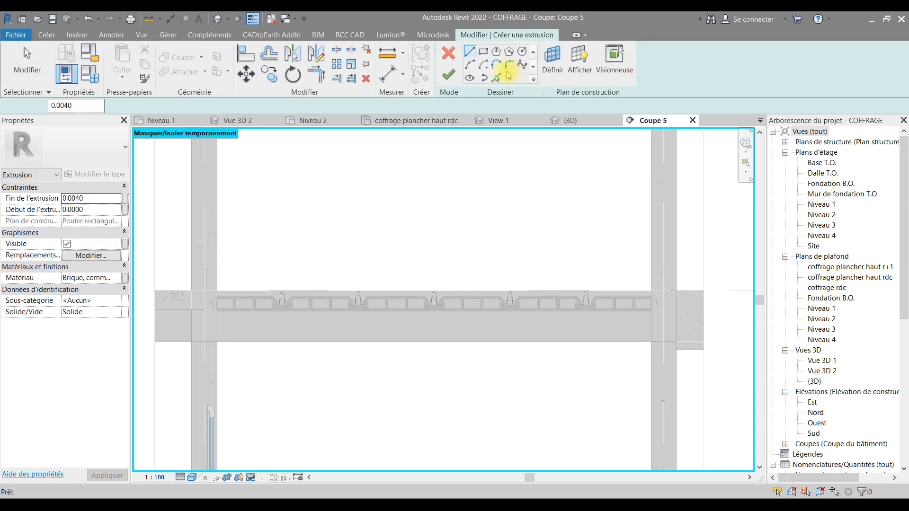
{"action": "left_click", "coordinate": [553, 61]}
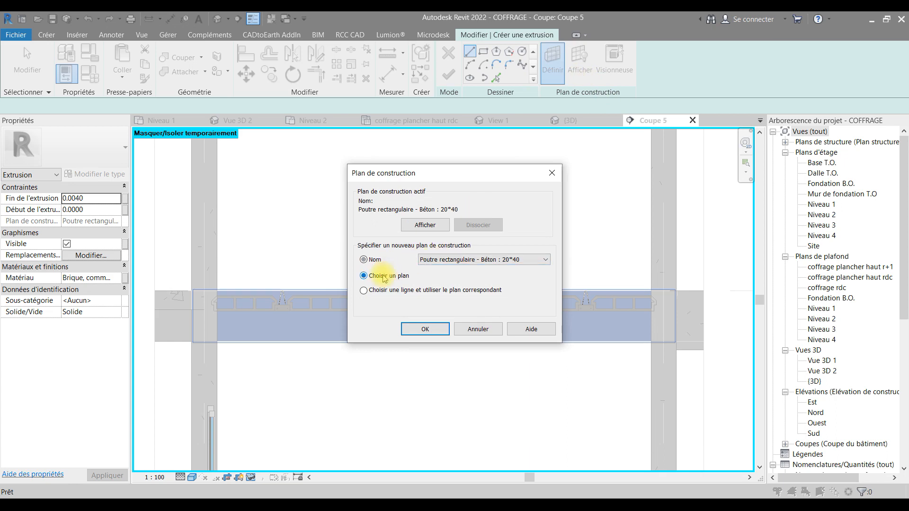
{"action": "left_click", "coordinate": [435, 330]}
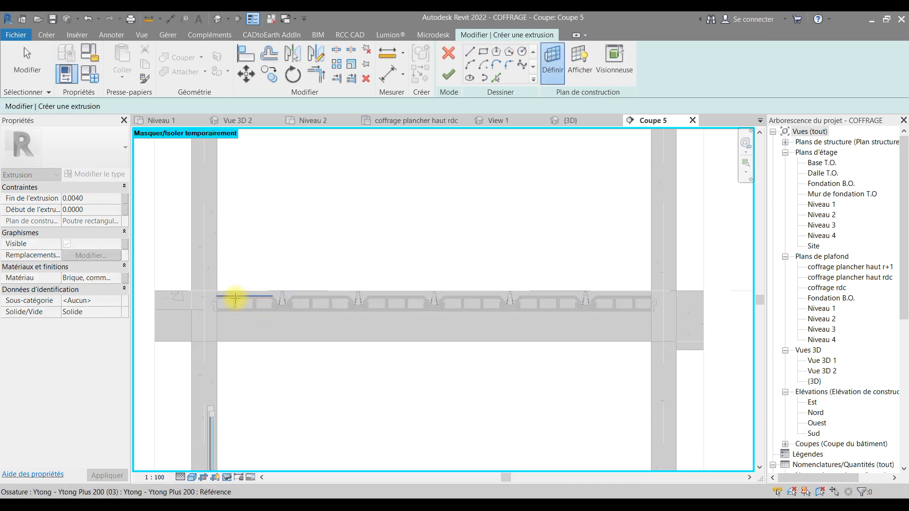
{"action": "scroll", "coordinate": [234, 295], "scroll_direction": "up", "scroll_amount": 3}
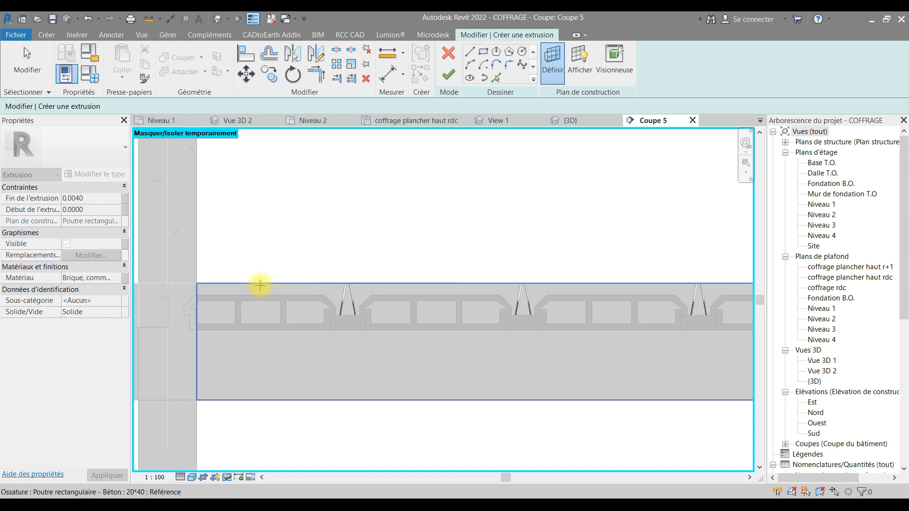
{"action": "scroll", "coordinate": [232, 307], "scroll_direction": "up", "scroll_amount": 4}
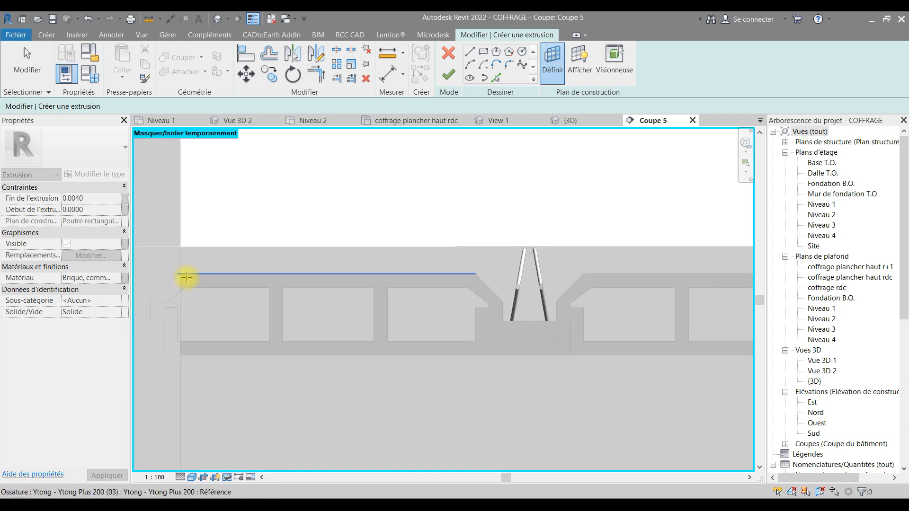
{"action": "scroll", "coordinate": [185, 278], "scroll_direction": "up", "scroll_amount": 3}
{"action": "scroll", "coordinate": [293, 282], "scroll_direction": "down", "scroll_amount": 3}
{"action": "middle_click_drag", "start_coordinate": [299, 283], "coordinate": [369, 273]}
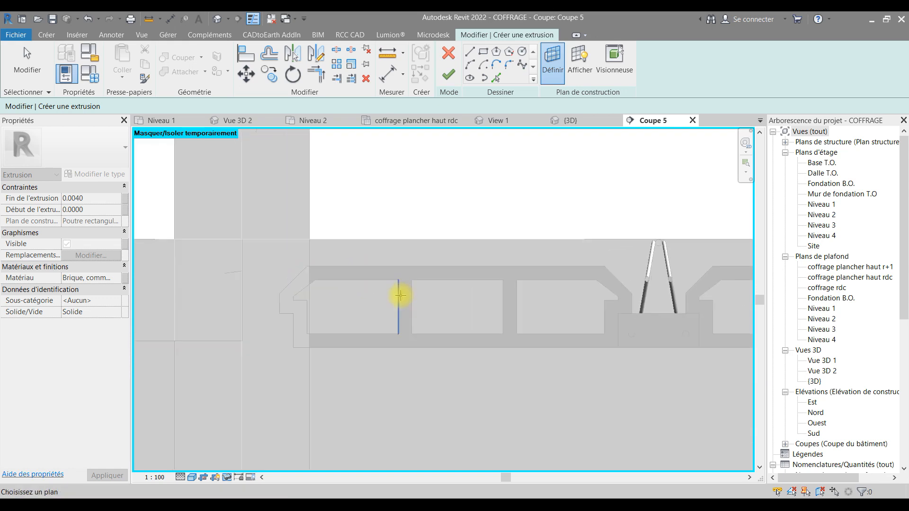
{"action": "key", "text": "Tab"}
{"action": "key", "text": "Tab"}
{"action": "key", "text": "Tab"}
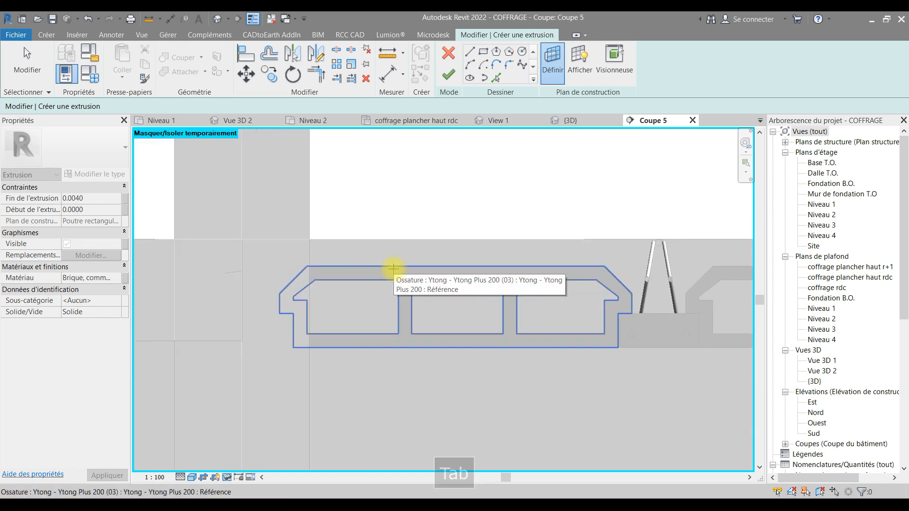
{"action": "left_click", "coordinate": [394, 269]}
{"action": "scroll", "coordinate": [445, 272], "scroll_direction": "down", "scroll_amount": 5}
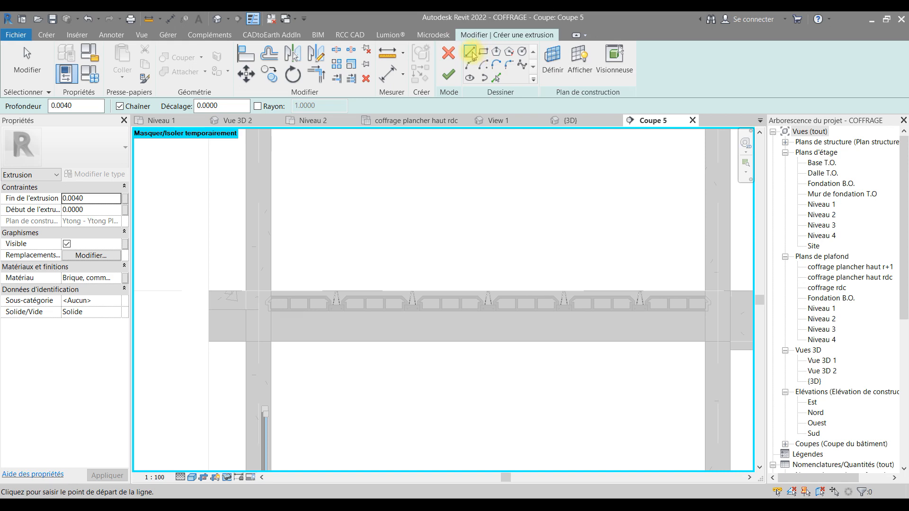
Sketch the extrusion's top edge along the slab top between the two supports, continuing down to the rightmost block's upper edge
{"action": "scroll", "coordinate": [286, 294], "scroll_direction": "up", "scroll_amount": 5}
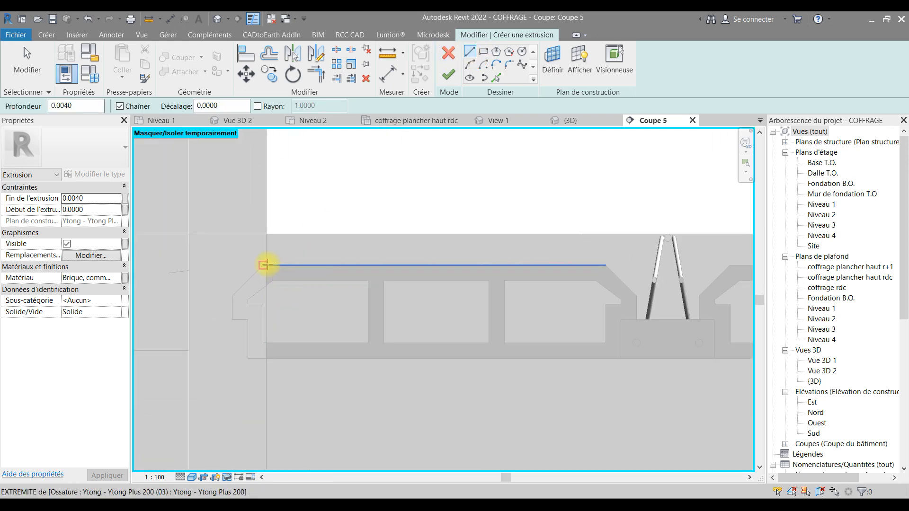
{"action": "left_click", "coordinate": [266, 234]}
{"action": "scroll", "coordinate": [266, 234], "scroll_direction": "down", "scroll_amount": 5}
{"action": "middle_click_drag", "start_coordinate": [527, 231], "coordinate": [184, 251]}
{"action": "scroll", "coordinate": [442, 245], "scroll_direction": "up", "scroll_amount": 6}
{"action": "left_click", "coordinate": [377, 243]}
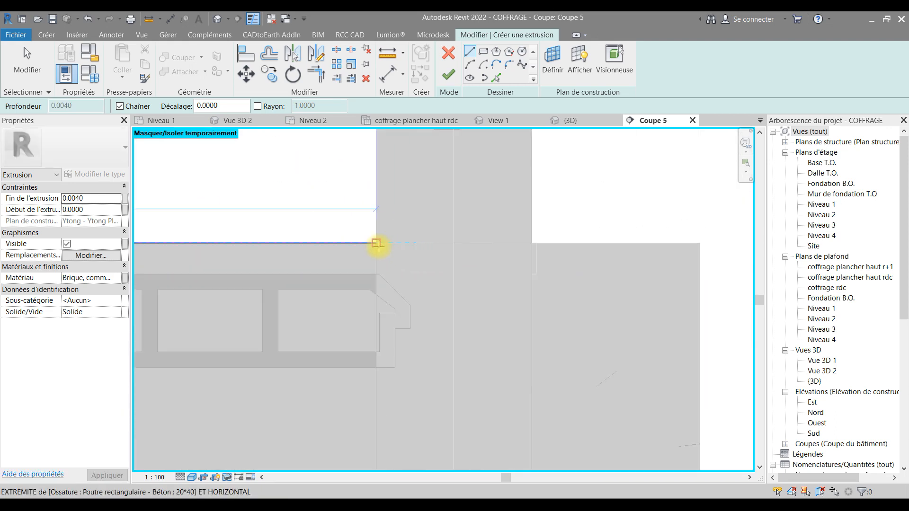
{"action": "left_click", "coordinate": [379, 275]}
Continue the profile along the rightmost block's top and around the pocket above the rightmost beam, up to the adjacent block's top corner
{"action": "scroll", "coordinate": [306, 287], "scroll_direction": "down", "scroll_amount": 1}
{"action": "middle_click_drag", "start_coordinate": [287, 283], "coordinate": [531, 274]}
{"action": "scroll", "coordinate": [330, 280], "scroll_direction": "up", "scroll_amount": 3}
{"action": "left_click", "coordinate": [369, 259]}
{"action": "left_click", "coordinate": [315, 311]}
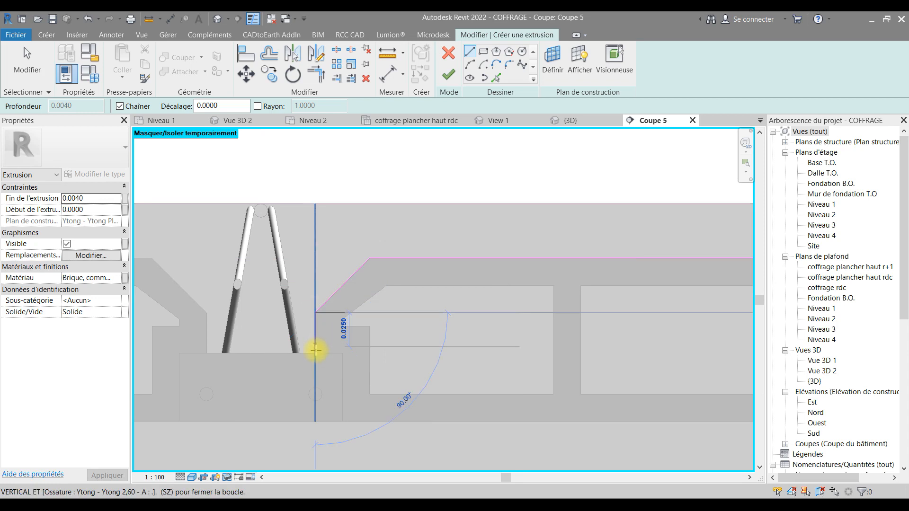
{"action": "left_click", "coordinate": [315, 353]}
{"action": "left_click", "coordinate": [207, 353]}
{"action": "left_click", "coordinate": [206, 312]}
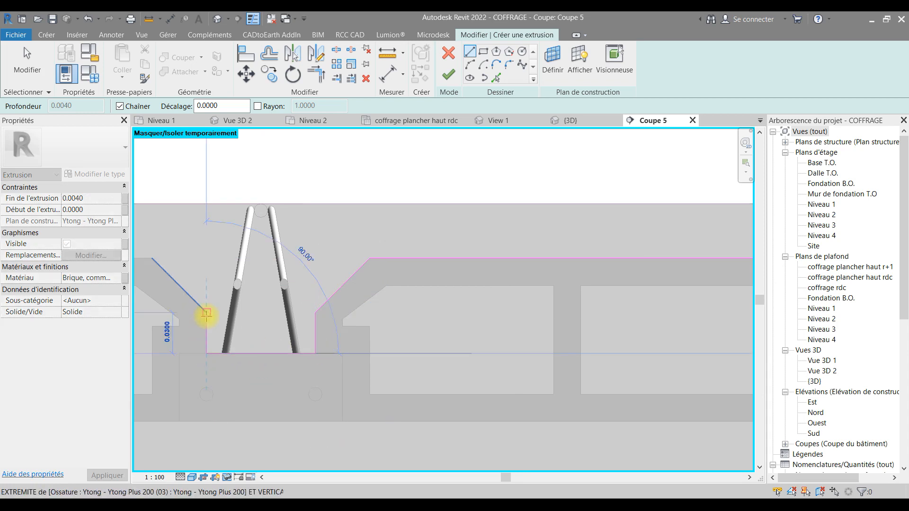
{"action": "middle_click_drag", "start_coordinate": [378, 322], "coordinate": [645, 334]}
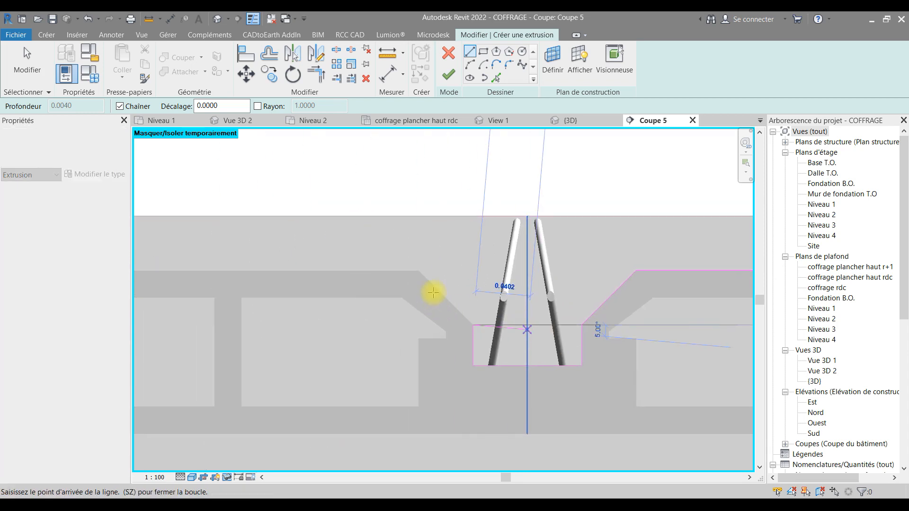
{"action": "left_click", "coordinate": [422, 272]}
Trace the profile over the second block from the right and around the pocket above the second beam from the right
{"action": "mouse_move", "coordinate": [299, 294]}
{"action": "middle_mouse_down"}
{"action": "mouse_move", "coordinate": [538, 306]}
{"action": "mouse_move", "coordinate": [804, 276]}
{"action": "middle_mouse_up"}
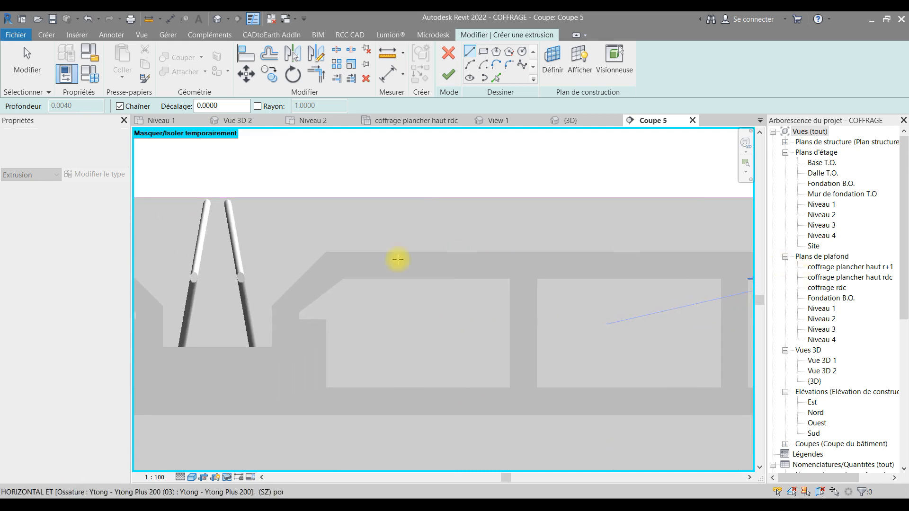
{"action": "left_click", "coordinate": [325, 252]}
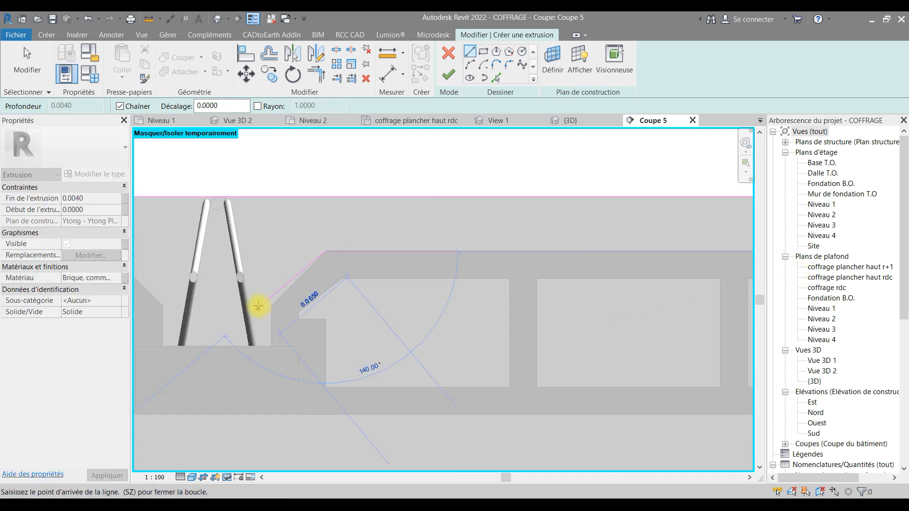
{"action": "left_click", "coordinate": [272, 346]}
{"action": "left_click", "coordinate": [162, 347]}
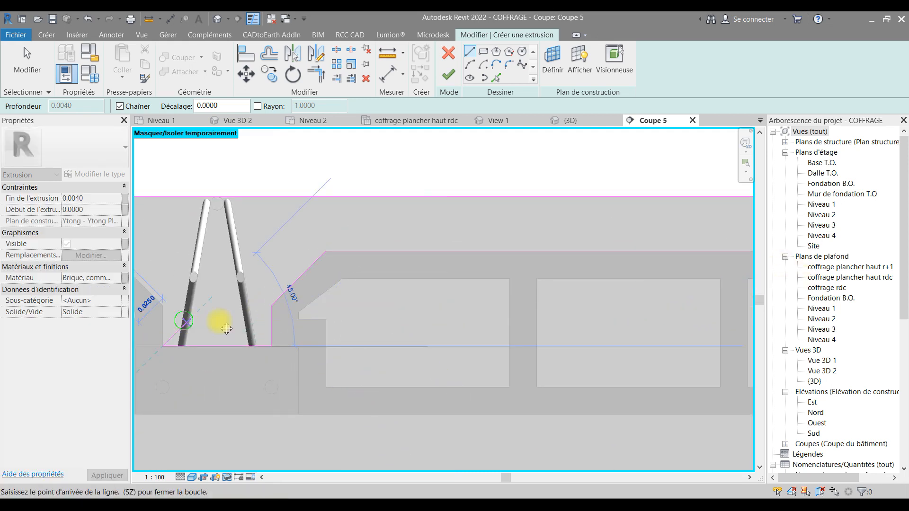
{"action": "middle_click_drag", "start_coordinate": [186, 320], "coordinate": [502, 317]}
{"action": "left_click", "coordinate": [443, 263]}
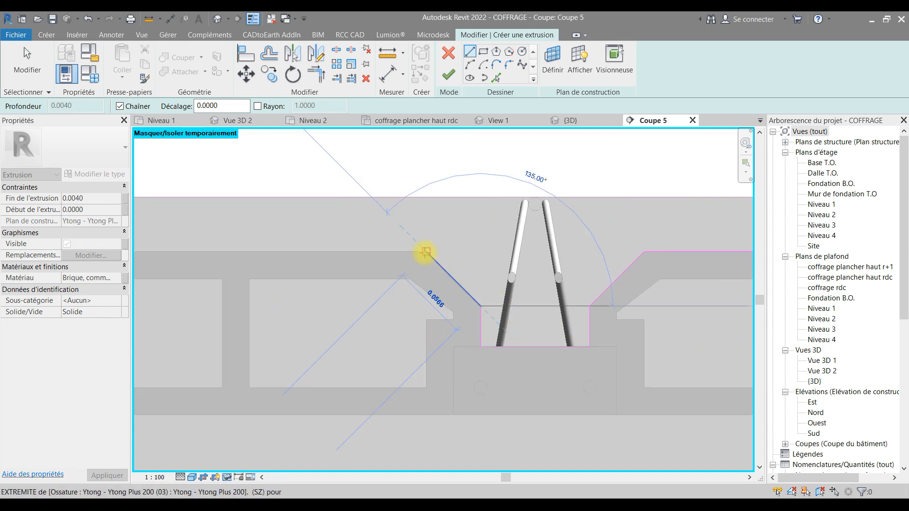
{"action": "left_click", "coordinate": [424, 253]}
Trace the profile over the third block from the right and around the pocket above the middle beam
{"action": "scroll", "coordinate": [424, 256], "scroll_direction": "down", "scroll_amount": 3}
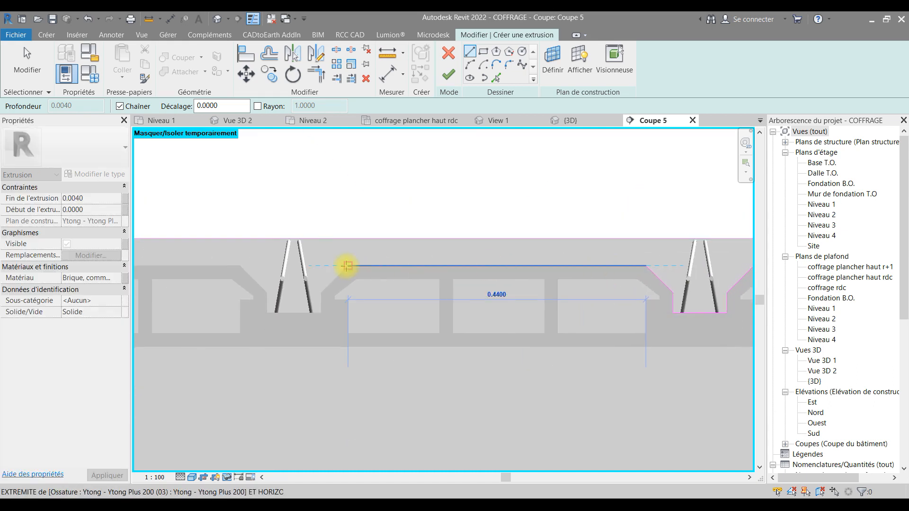
{"action": "left_click", "coordinate": [321, 294]}
{"action": "left_click", "coordinate": [321, 293]}
{"action": "left_click", "coordinate": [273, 308]}
{"action": "left_click", "coordinate": [267, 313]}
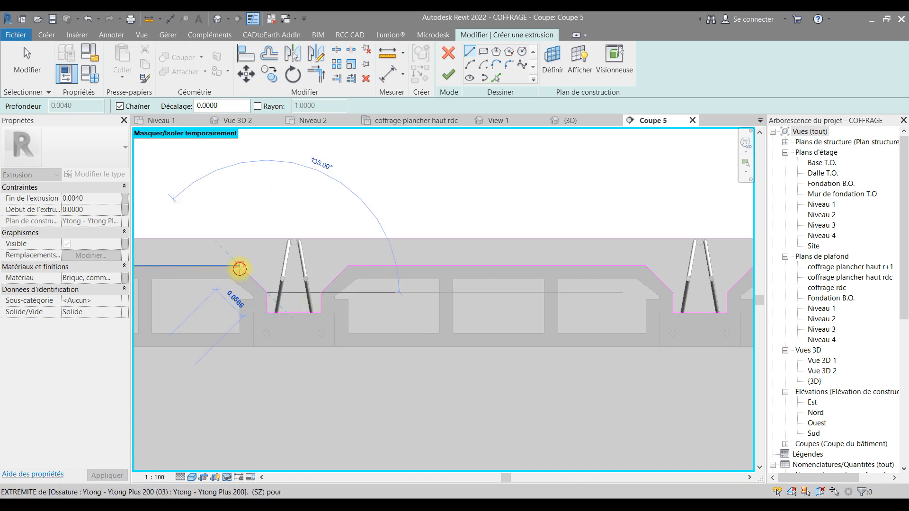
Continue the profile over the remaining blocks and the pockets above the last two beams, and finish the closed extrusion sketch
{"action": "scroll", "coordinate": [241, 270], "scroll_direction": "down", "scroll_amount": 2}
{"action": "middle_click_drag", "start_coordinate": [254, 280], "coordinate": [587, 310]}
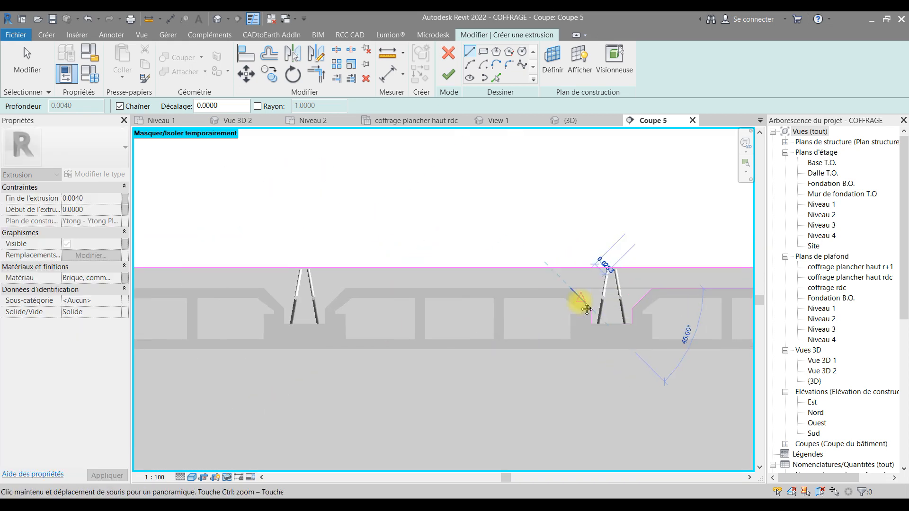
{"action": "left_click", "coordinate": [344, 288]}
{"action": "left_click", "coordinate": [325, 308]}
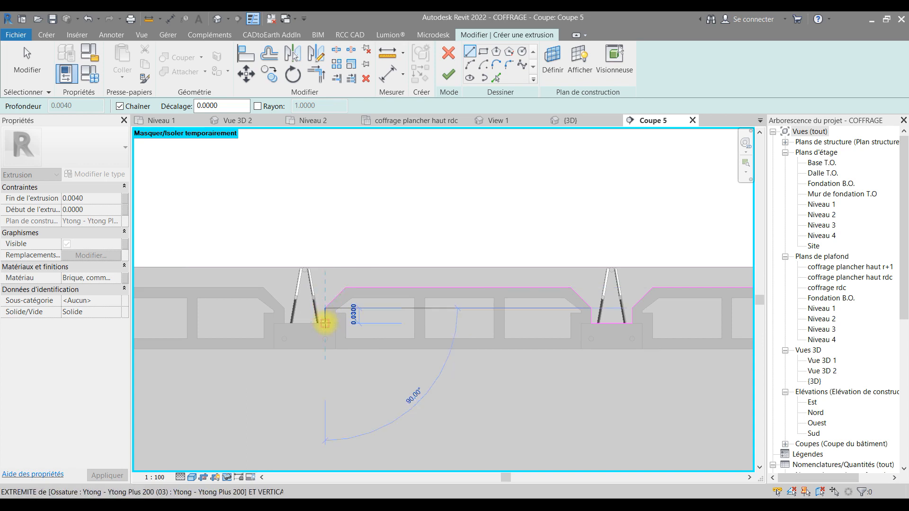
{"action": "left_click", "coordinate": [325, 323]}
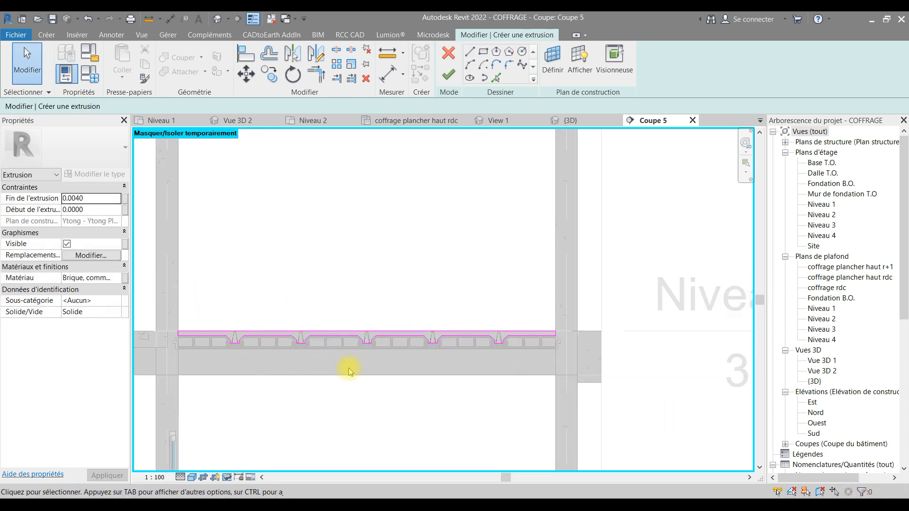
{"action": "scroll", "coordinate": [326, 350], "scroll_direction": "up", "scroll_amount": 1}
{"action": "left_click", "coordinate": [449, 80]}
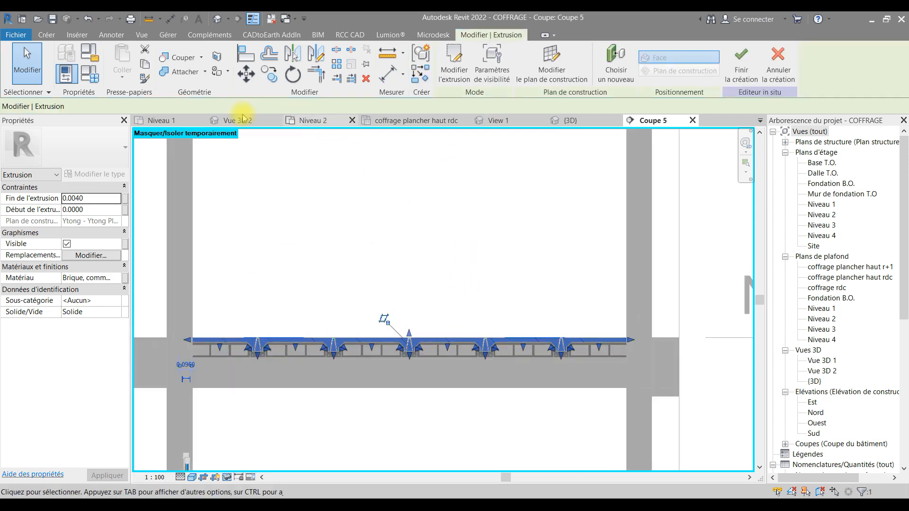
In Vue 3D 2, set the topping's extrusion end to 3.0000 after trying 20.0000
{"action": "left_click", "coordinate": [241, 119]}
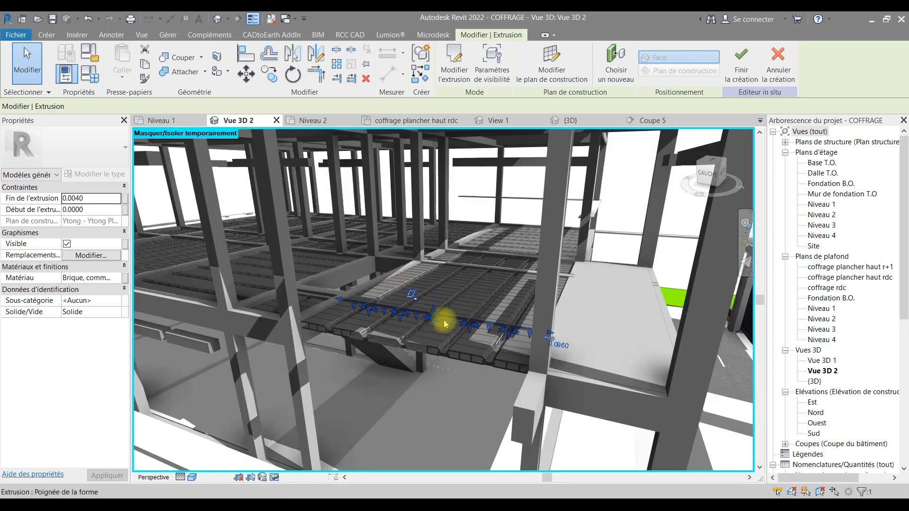
{"action": "scroll", "coordinate": [426, 317], "scroll_direction": "up", "scroll_amount": 3}
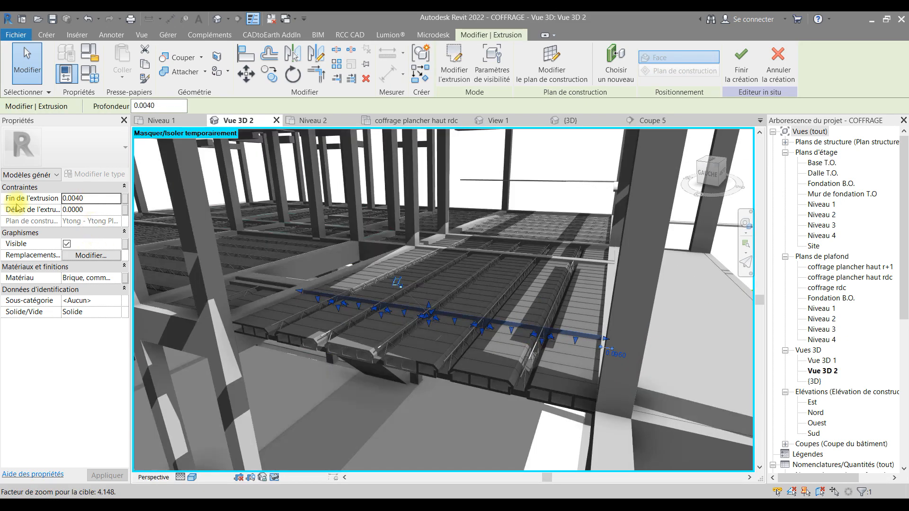
{"action": "left_click", "coordinate": [93, 201]}
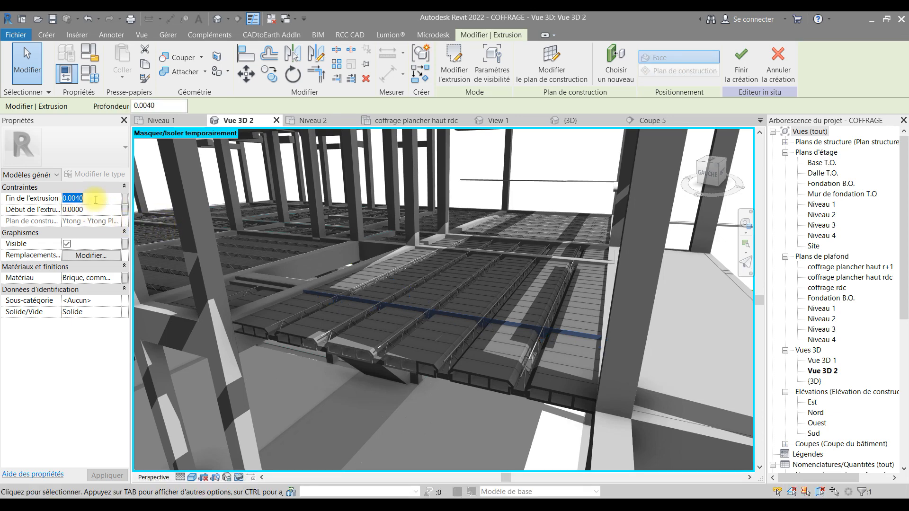
{"action": "type", "text": "20"}
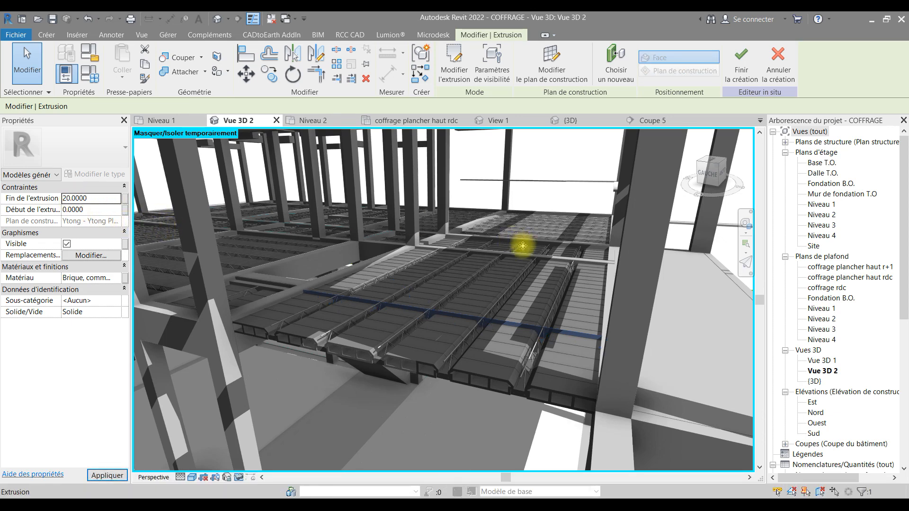
{"action": "left_click", "coordinate": [519, 254]}
{"action": "left_click", "coordinate": [98, 199]}
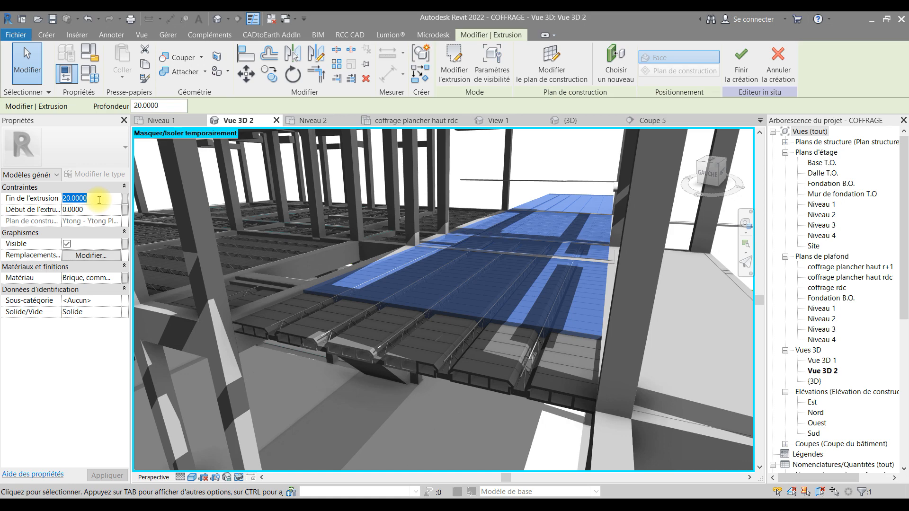
{"action": "type", "text": "3"}
{"action": "key", "text": "Return"}
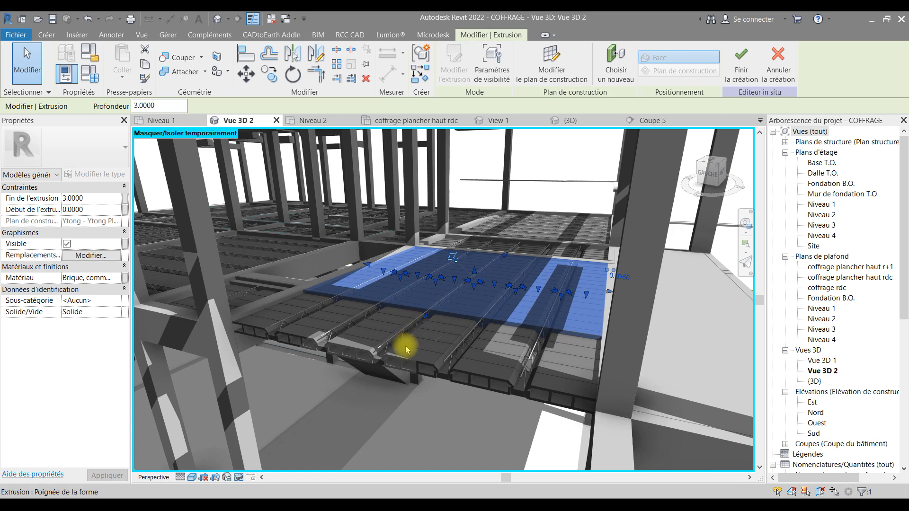
Stretch the topping's front face to the front edge of the blocks, giving an extrusion start of about -0.985
{"action": "left_click_drag", "start_coordinate": [402, 351], "coordinate": [388, 361]}
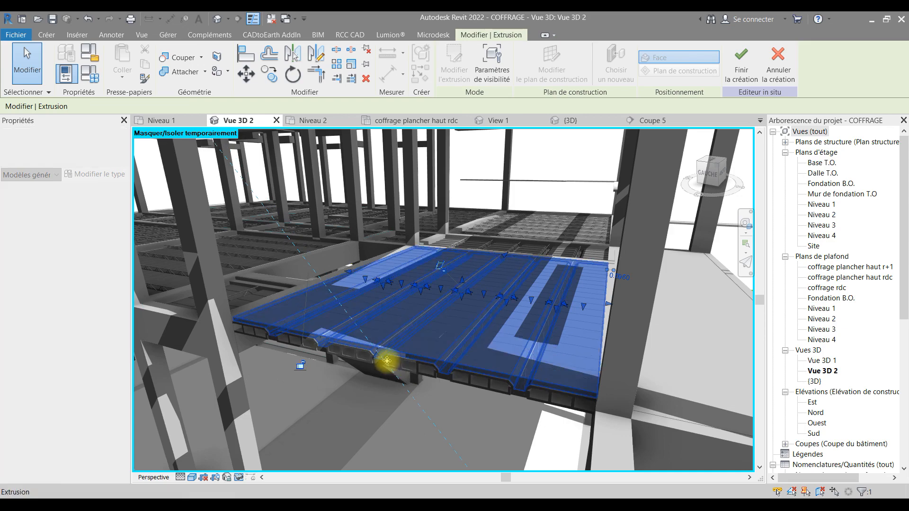
{"action": "middle_click_drag", "start_coordinate": [540, 345], "coordinate": [351, 321], "text": "shift"}
{"action": "middle_click_drag", "start_coordinate": [663, 345], "coordinate": [455, 236]}
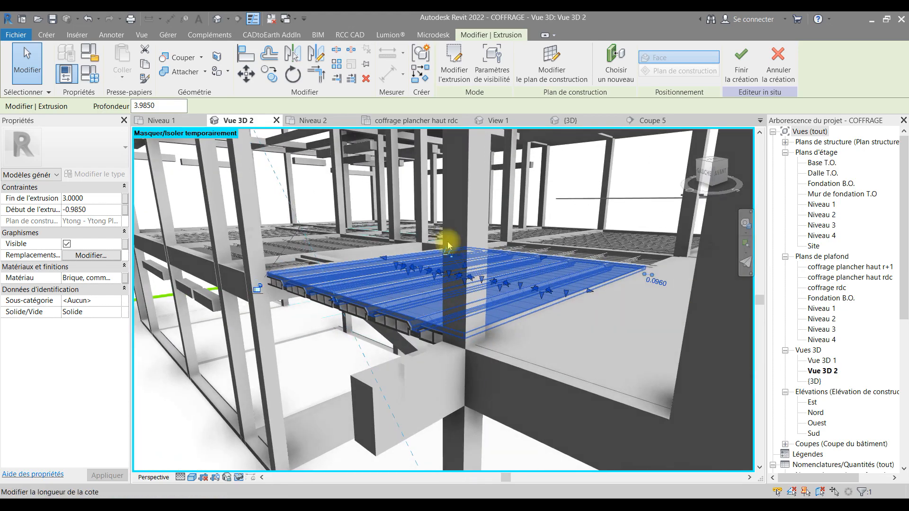
{"action": "key", "text": "Escape"}
Inspect the topping over the beams and blocks in 3D and finish the in-place model
{"action": "middle_click_drag", "start_coordinate": [308, 321], "coordinate": [378, 285], "text": "shift"}
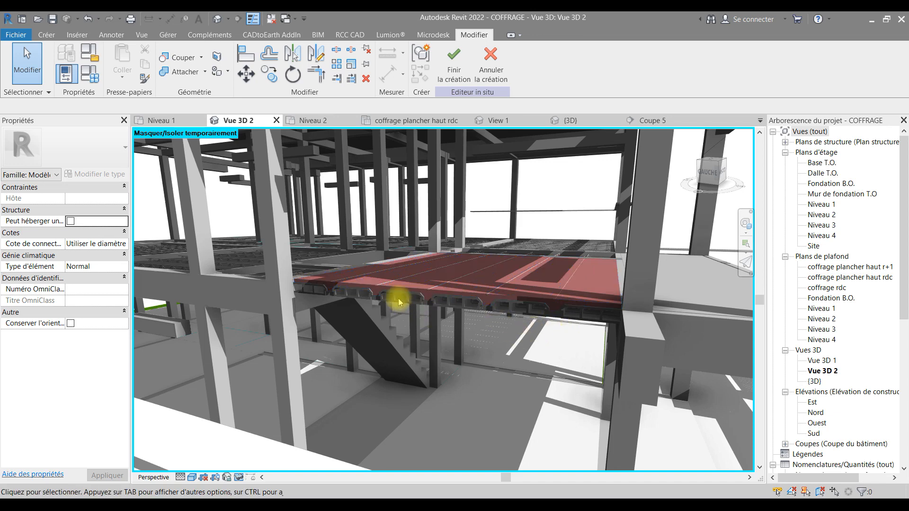
{"action": "mouse_move", "coordinate": [454, 298]}
{"action": "middle_mouse_down", "text": "shift"}
{"action": "mouse_move", "coordinate": [443, 312]}
{"action": "mouse_move", "coordinate": [454, 315]}
{"action": "middle_mouse_up", "text": "shift"}
{"action": "middle_click_drag", "start_coordinate": [483, 271], "coordinate": [470, 293]}
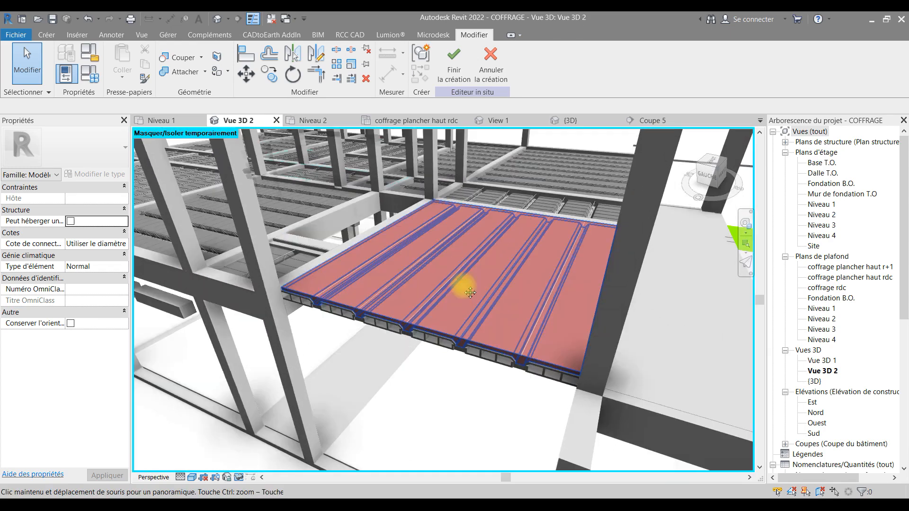
{"action": "left_click", "coordinate": [456, 71]}
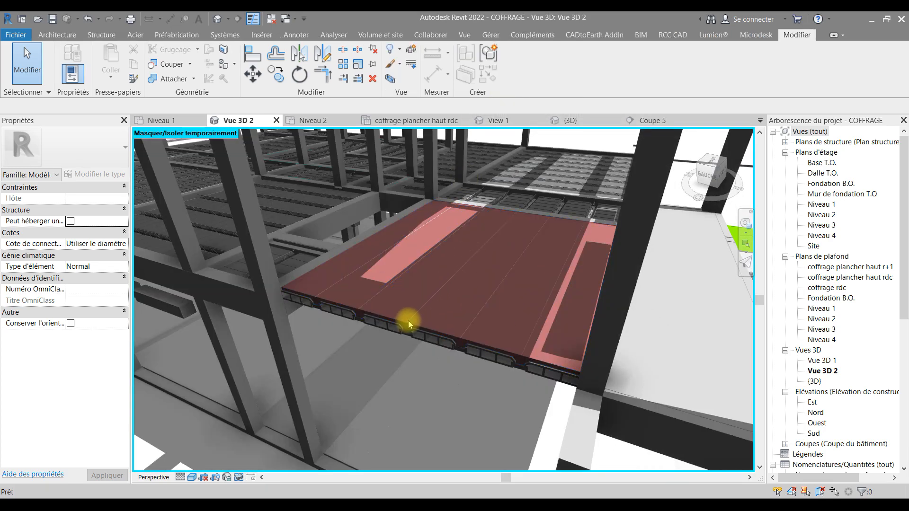
{"action": "left_click", "coordinate": [413, 223]}
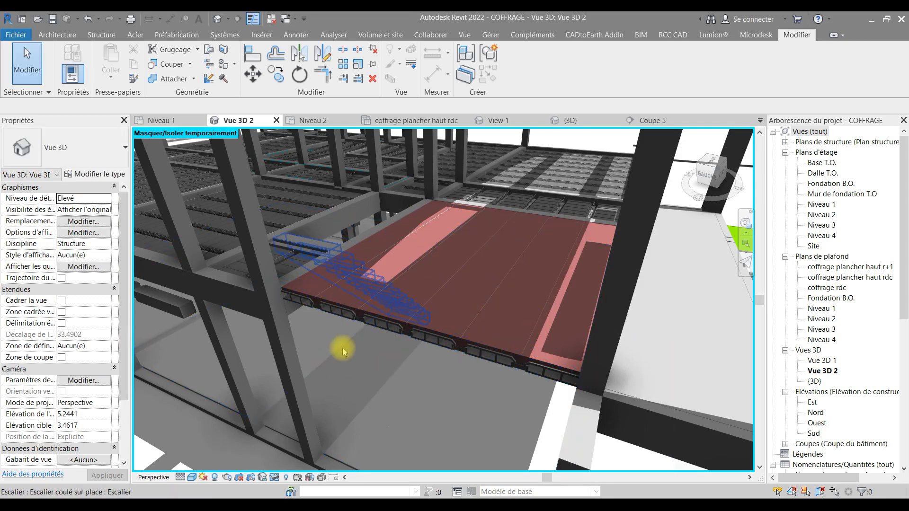
{"action": "middle_click_drag", "start_coordinate": [473, 271], "coordinate": [449, 294], "text": "shift"}
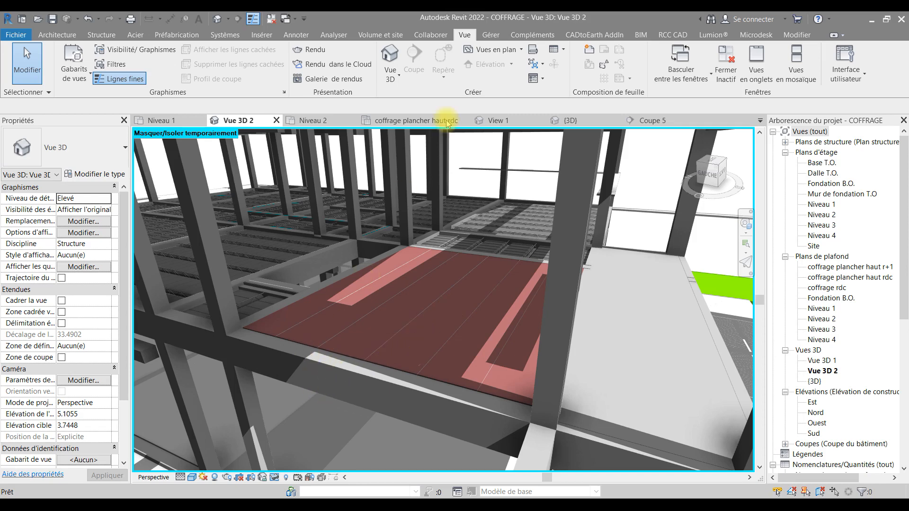
{"action": "scroll", "coordinate": [540, 271], "scroll_direction": "up", "scroll_amount": 2}
{"action": "scroll", "coordinate": [805, 235], "scroll_direction": "down", "scroll_amount": 1}
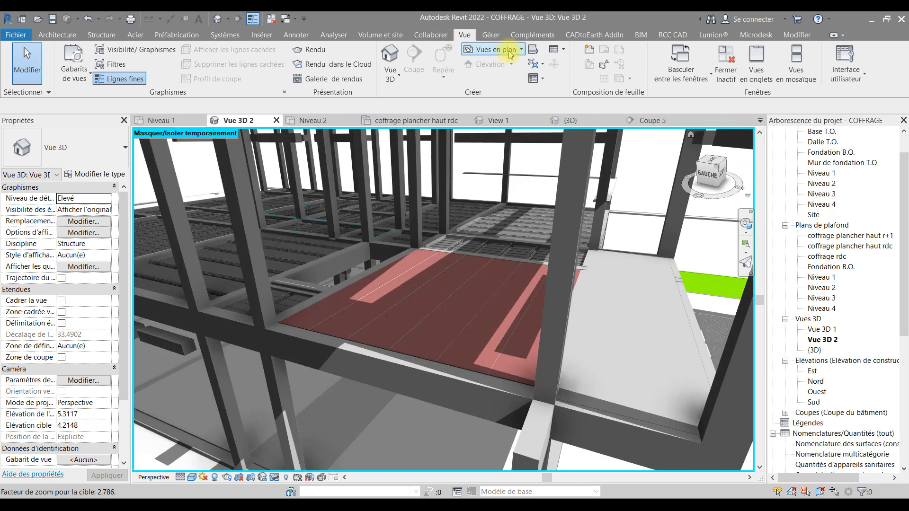
{"action": "left_click", "coordinate": [562, 51]}
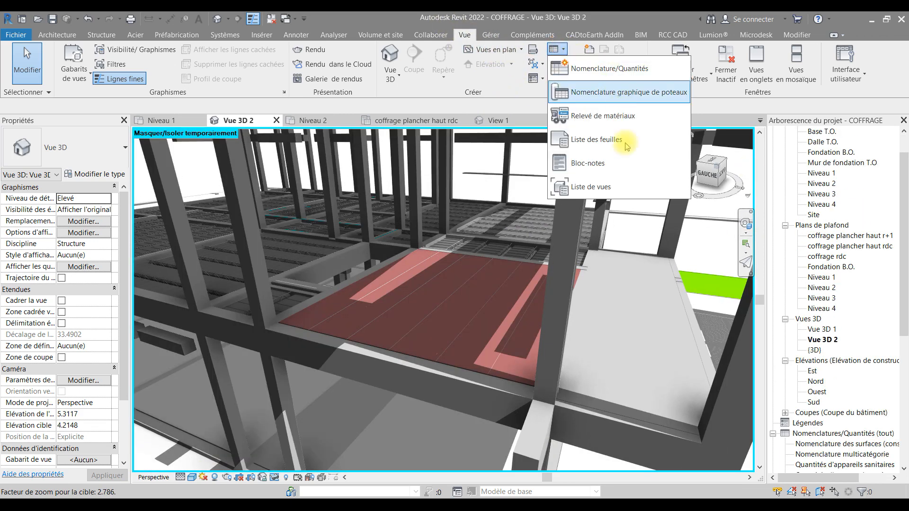
{"action": "left_click", "coordinate": [722, 100]}
{"action": "left_click_drag", "start_coordinate": [903, 196], "coordinate": [905, 367]}
{"action": "scroll", "coordinate": [806, 184], "scroll_direction": "up", "scroll_amount": 1}
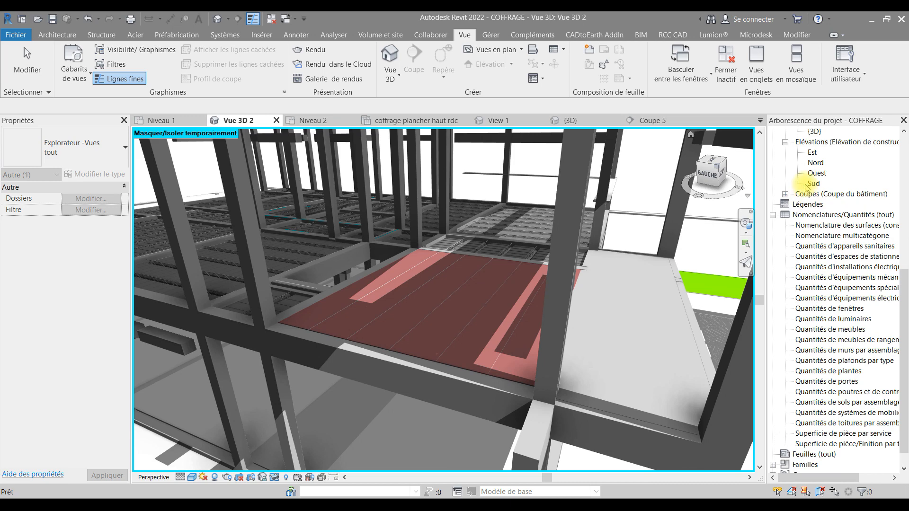
{"action": "left_click", "coordinate": [805, 216]}
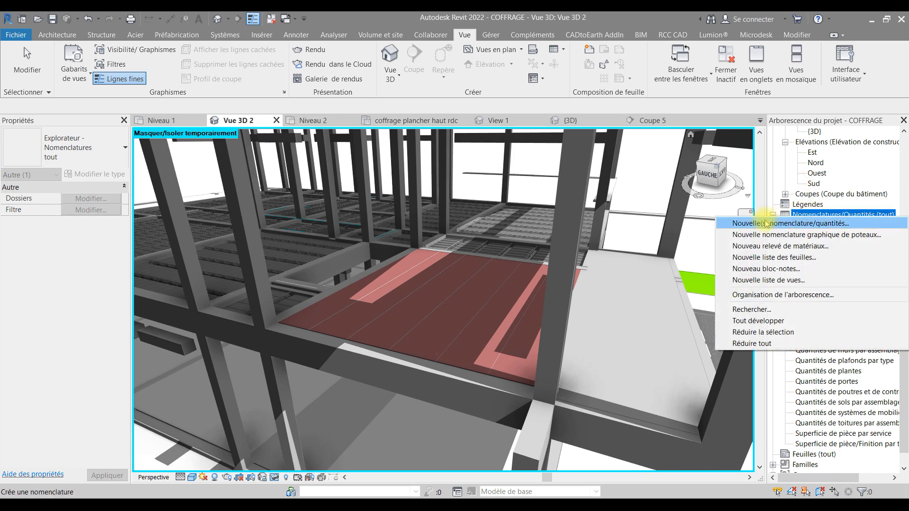
{"action": "left_click", "coordinate": [812, 224]}
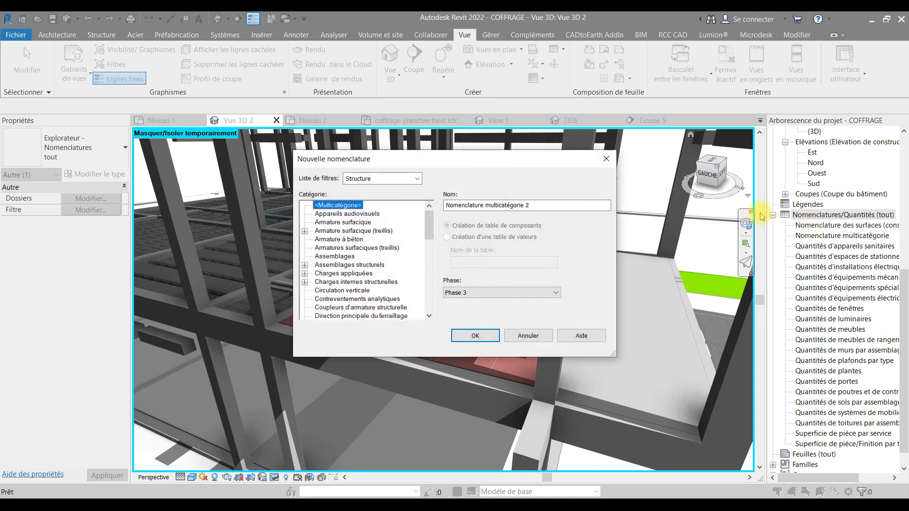
{"action": "key", "text": "Escape"}
Create a new component schedule for the Ossature category of the Structure discipline
{"action": "right_click", "coordinate": [812, 216]}
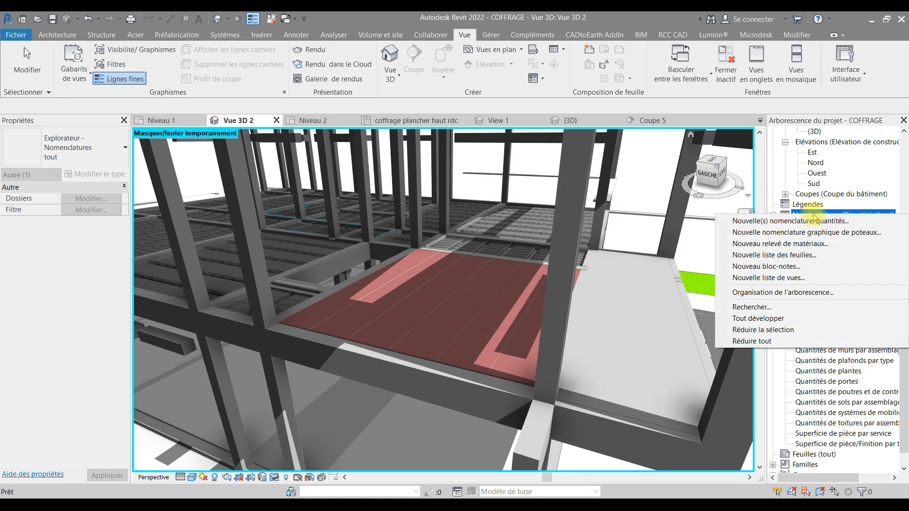
{"action": "left_click", "coordinate": [813, 220]}
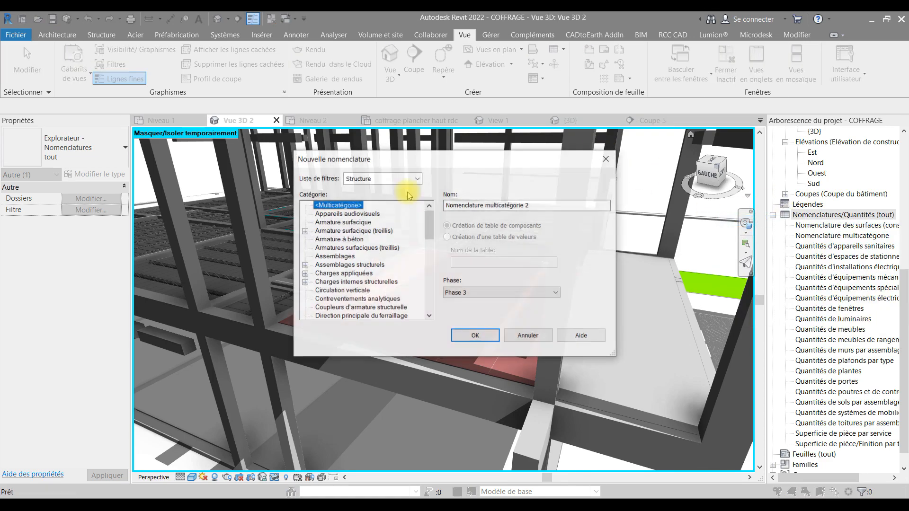
{"action": "scroll", "coordinate": [411, 248], "scroll_direction": "down", "scroll_amount": 12}
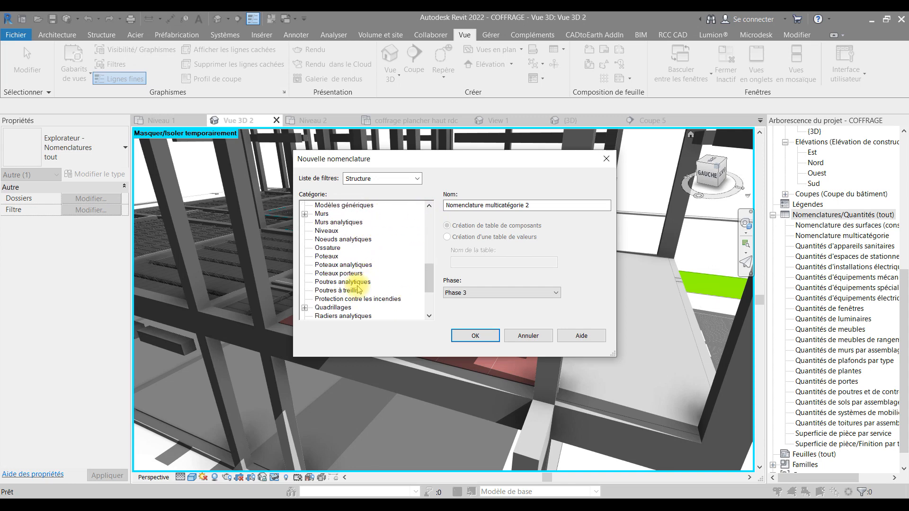
{"action": "left_click", "coordinate": [329, 249]}
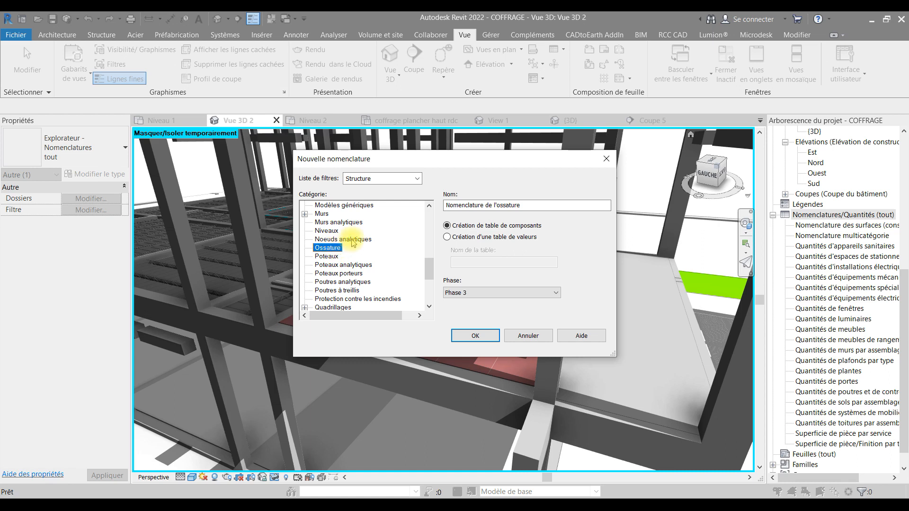
{"action": "left_click", "coordinate": [417, 179]}
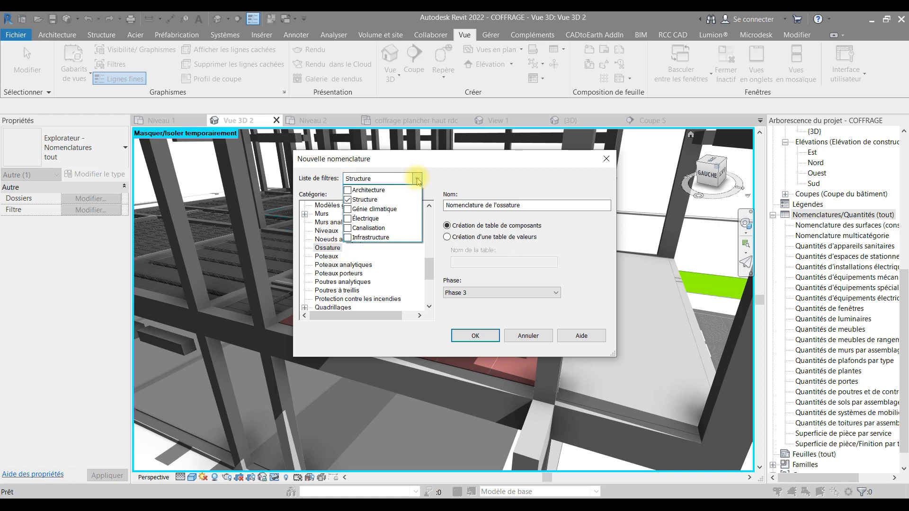
{"action": "left_click", "coordinate": [418, 180]}
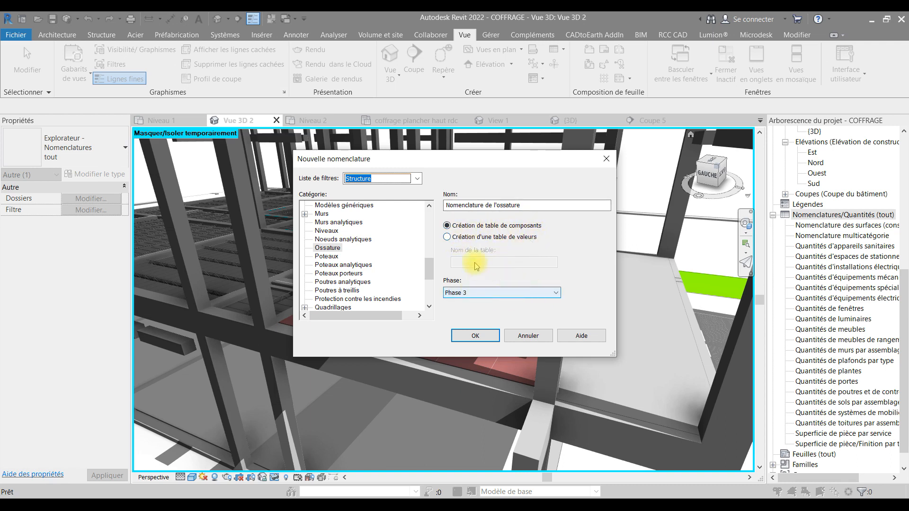
{"action": "left_click", "coordinate": [447, 237]}
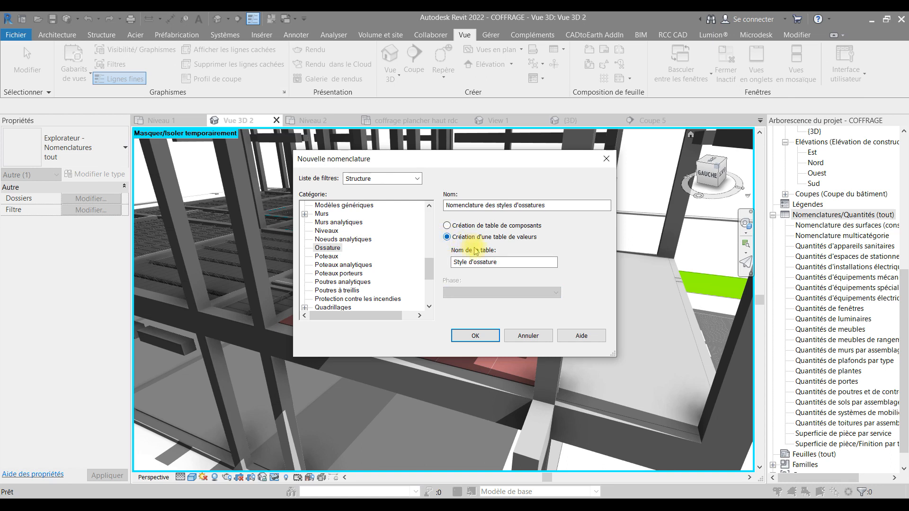
{"action": "left_click", "coordinate": [448, 226]}
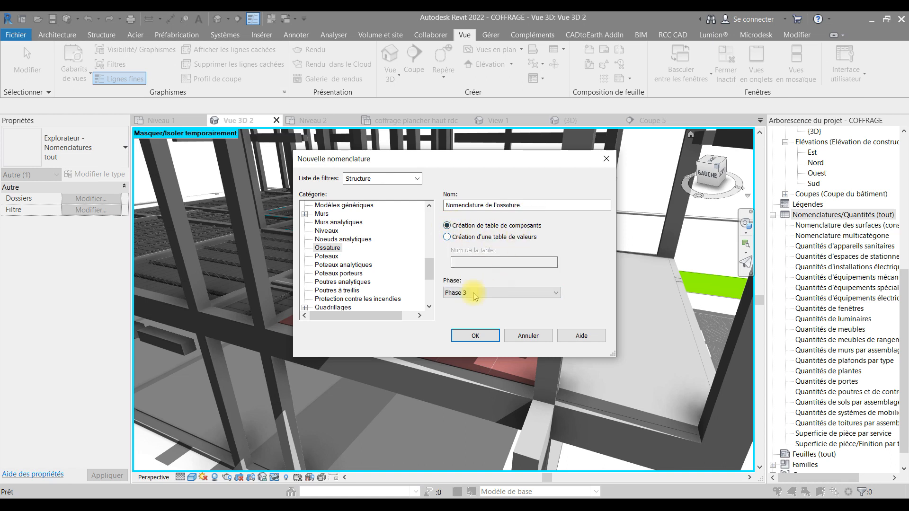
{"action": "left_click", "coordinate": [498, 335]}
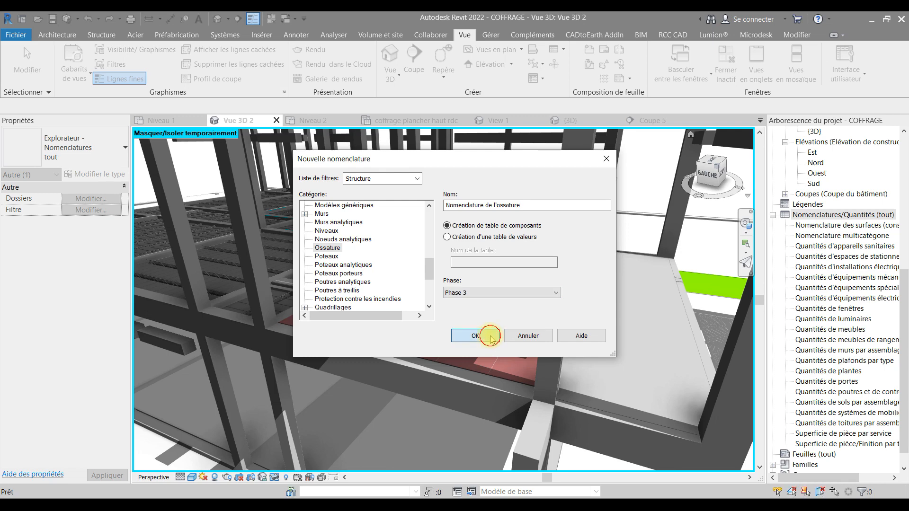
Select the available fields Famille, Famille et type, Height and Longueur for the Ossature schedule
{"action": "scroll", "coordinate": [458, 314], "scroll_direction": "down", "scroll_amount": 15}
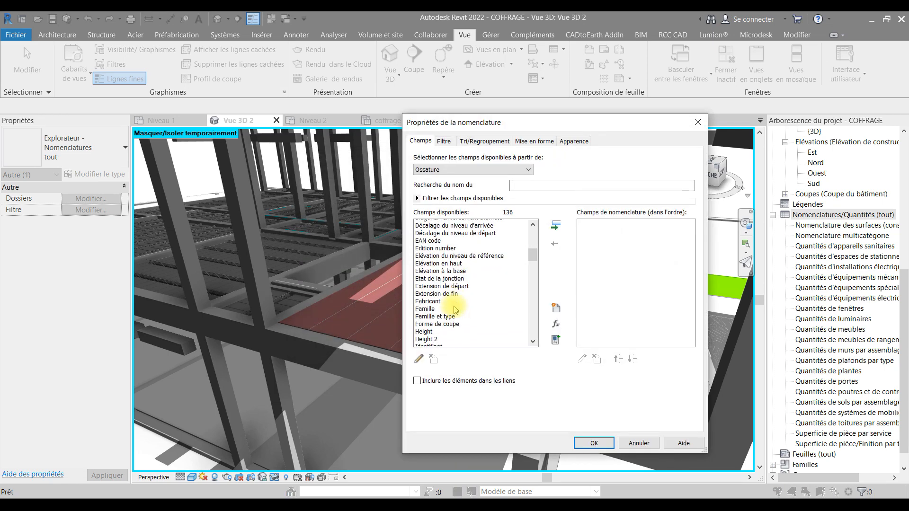
{"action": "scroll", "coordinate": [457, 294], "scroll_direction": "up", "scroll_amount": 3}
{"action": "scroll", "coordinate": [453, 283], "scroll_direction": "up", "scroll_amount": 1}
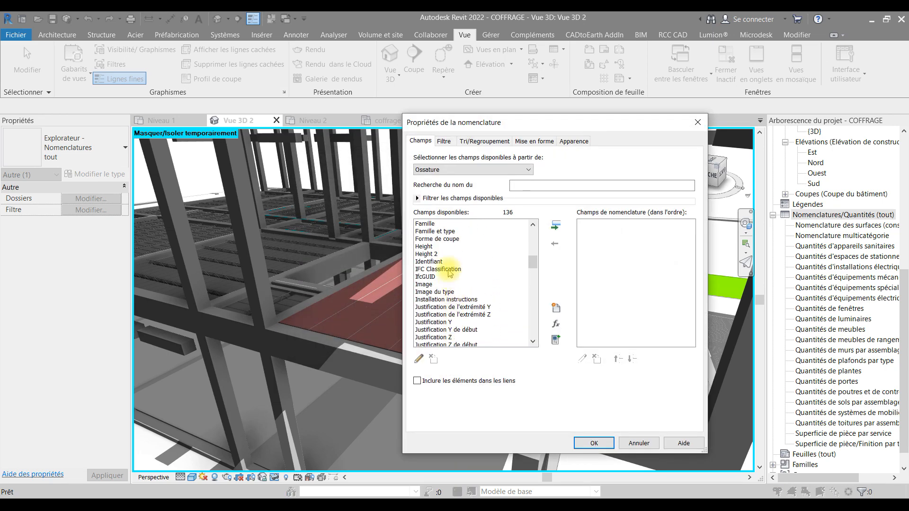
{"action": "left_click", "coordinate": [426, 223]}
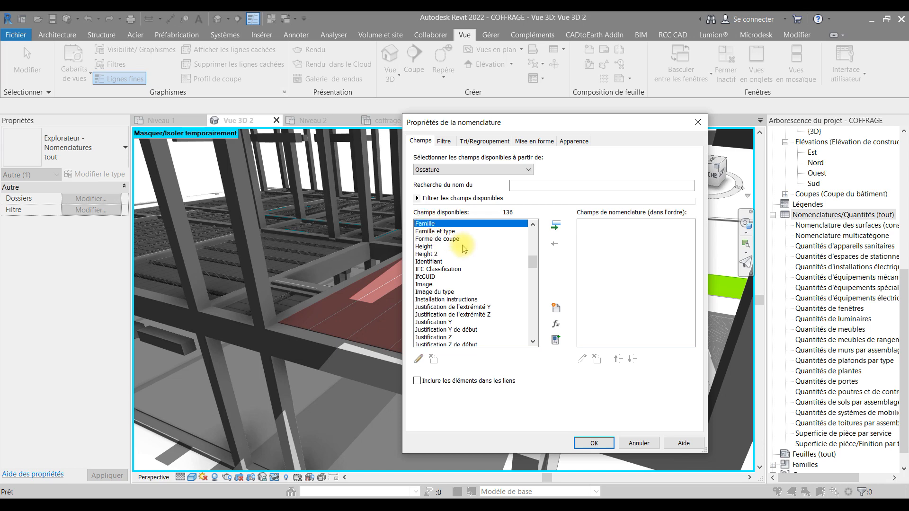
{"action": "left_click", "coordinate": [438, 231], "text": "ctrl"}
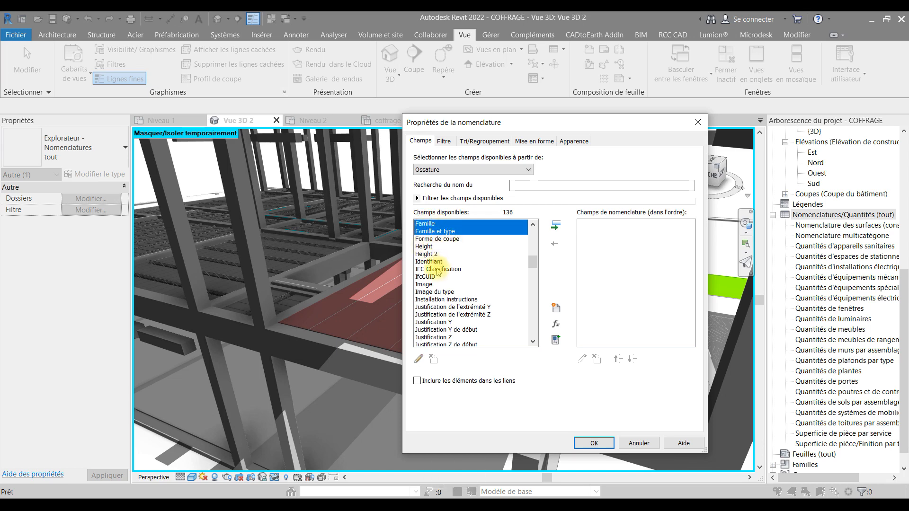
{"action": "scroll", "coordinate": [445, 256], "scroll_direction": "down", "scroll_amount": 2}
{"action": "scroll", "coordinate": [439, 275], "scroll_direction": "up", "scroll_amount": 2}
{"action": "scroll", "coordinate": [439, 274], "scroll_direction": "up", "scroll_amount": 1}
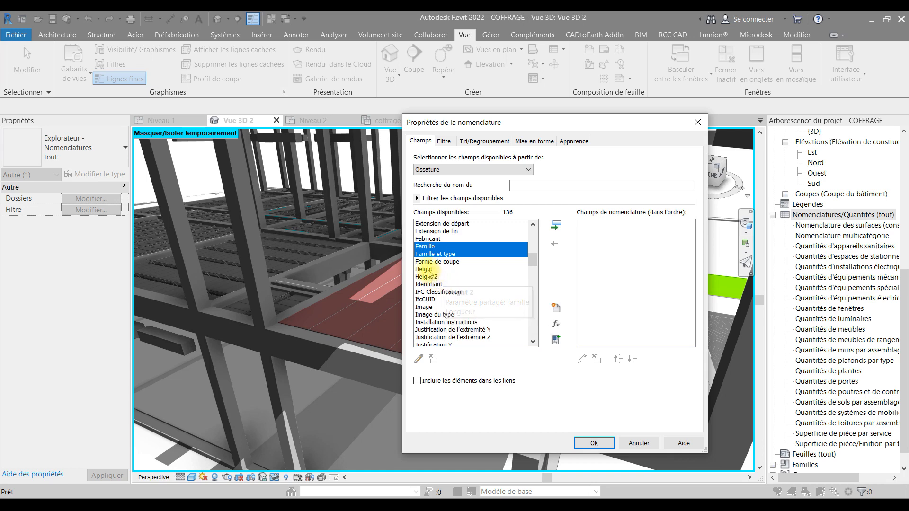
{"action": "scroll", "coordinate": [435, 284], "scroll_direction": "down", "scroll_amount": 4, "text": "ctrl"}
{"action": "left_click", "coordinate": [428, 292], "text": "ctrl"}
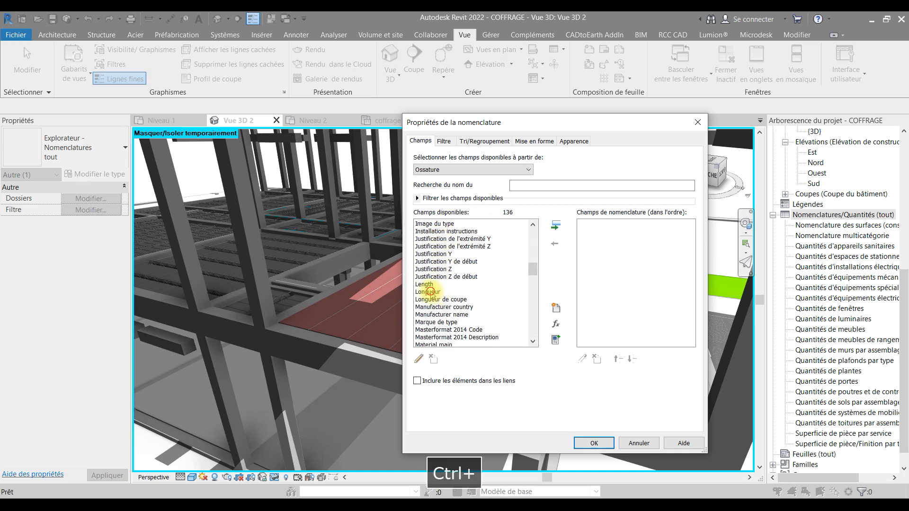
Extend the field selection with Material type, Matériau structurel, Modèle and Poids
{"action": "scroll", "coordinate": [438, 289], "scroll_direction": "down", "scroll_amount": 2, "text": "ctrl"}
{"action": "scroll", "coordinate": [442, 326], "scroll_direction": "down", "scroll_amount": 2}
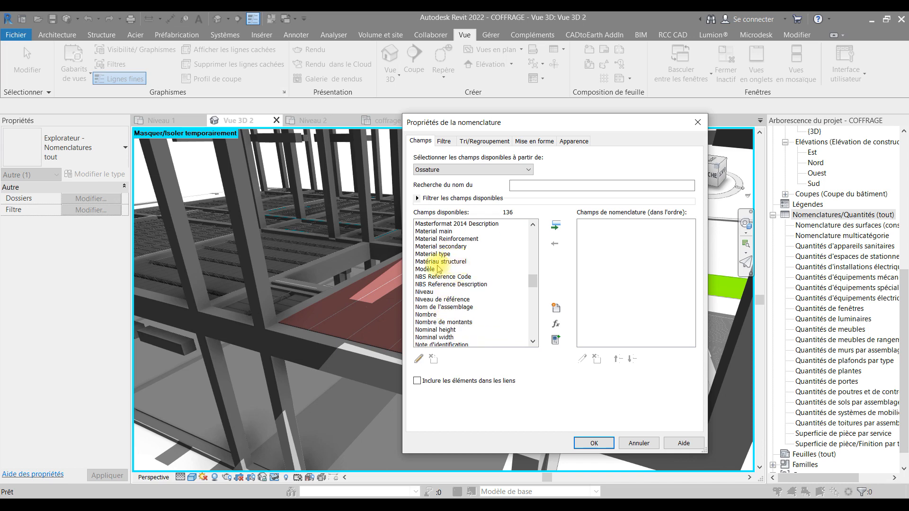
{"action": "left_click", "coordinate": [455, 261], "text": "ctrl"}
{"action": "left_click", "coordinate": [443, 254], "text": "ctrl"}
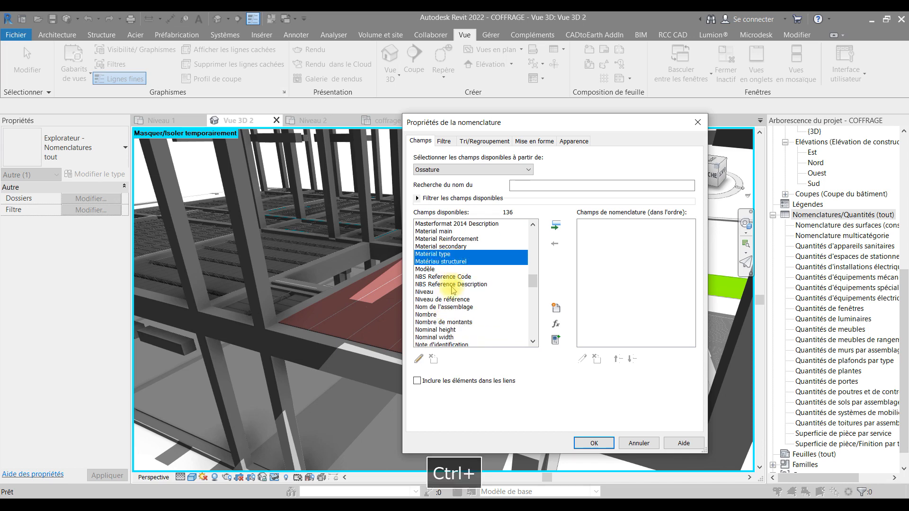
{"action": "scroll", "coordinate": [438, 279], "scroll_direction": "down", "scroll_amount": 6, "text": "ctrl"}
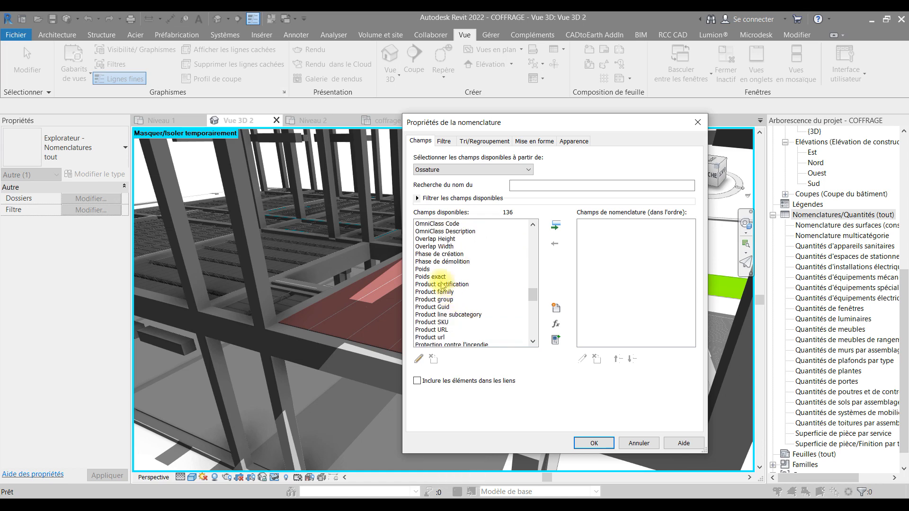
{"action": "scroll", "coordinate": [434, 277], "scroll_direction": "down", "scroll_amount": 5, "text": "ctrl"}
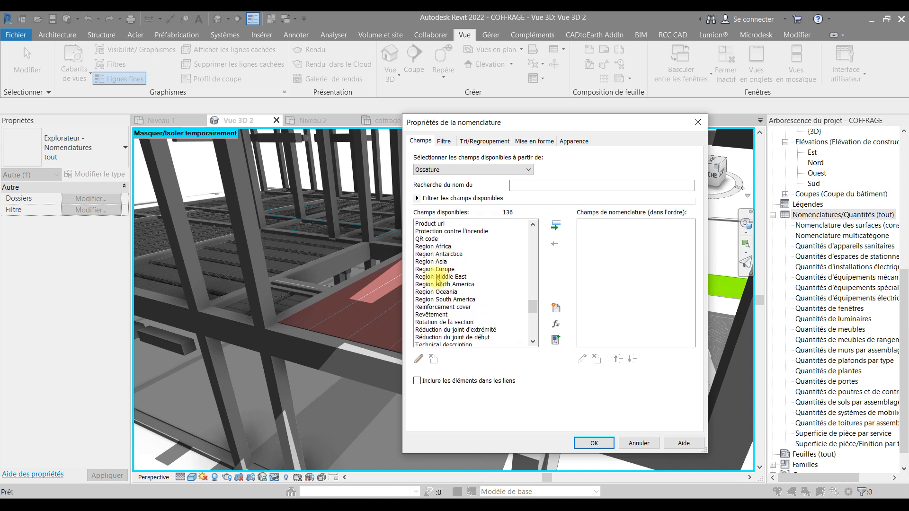
Include Volume, Volume estimatif d'armature and Weight in the selection, add all selected fields to the schedule and generate it
{"action": "scroll", "coordinate": [425, 252], "scroll_direction": "down", "scroll_amount": 3}
{"action": "scroll", "coordinate": [428, 253], "scroll_direction": "down", "scroll_amount": 7}
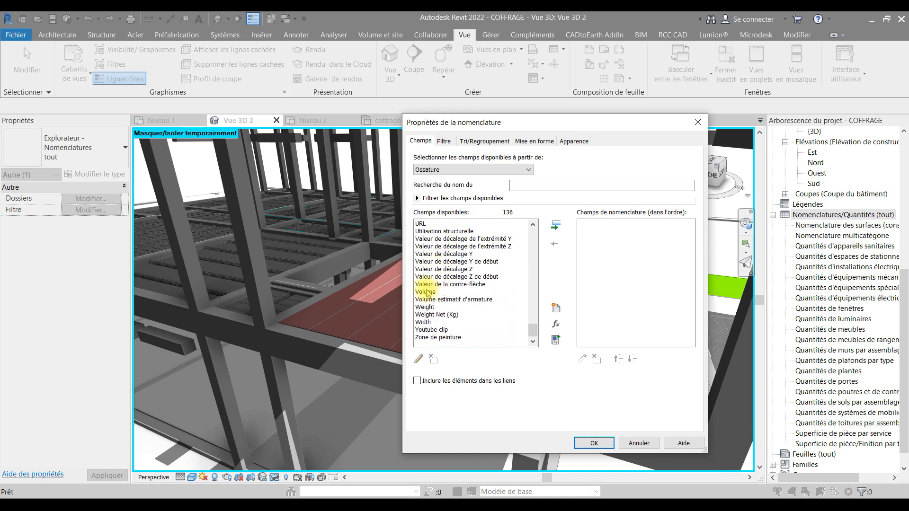
{"action": "left_click", "coordinate": [428, 293], "text": "ctrl"}
{"action": "left_click", "coordinate": [428, 299], "text": "ctrl"}
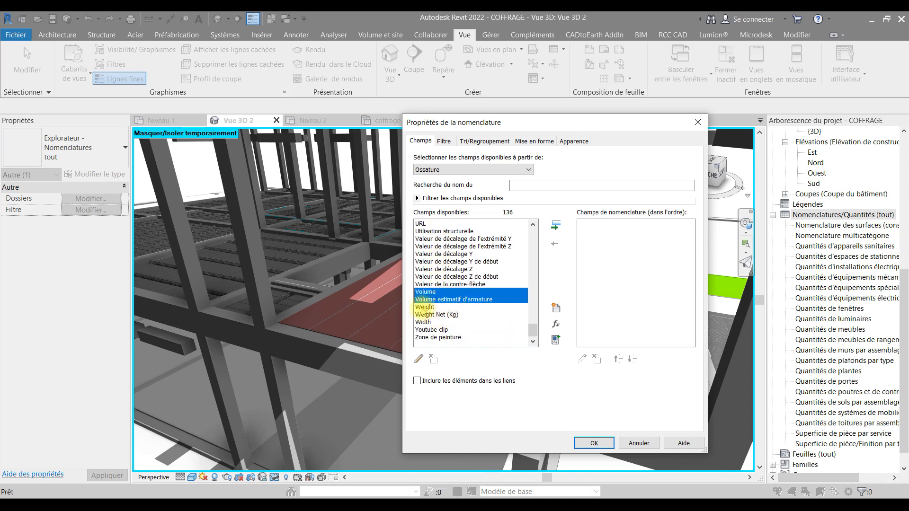
{"action": "left_click", "coordinate": [424, 307], "text": "ctrl"}
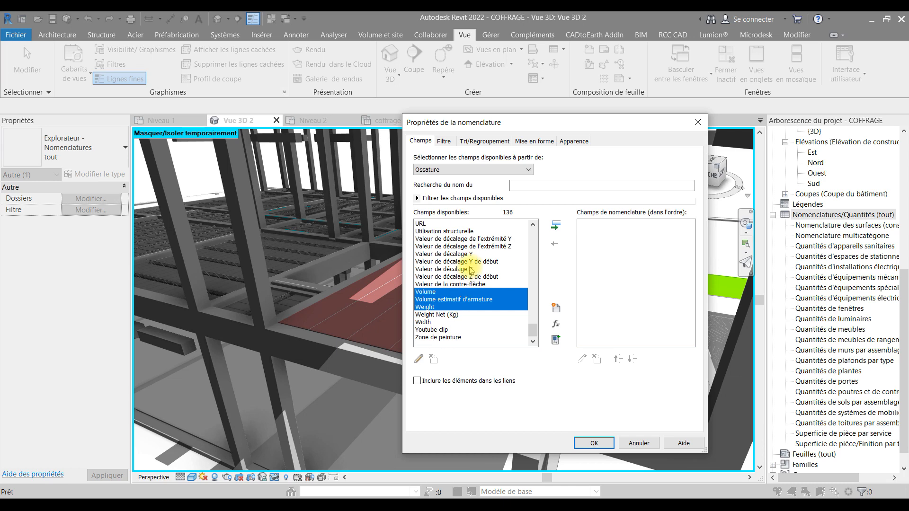
{"action": "scroll", "coordinate": [471, 270], "scroll_direction": "up", "scroll_amount": 20}
{"action": "left_click", "coordinate": [555, 226]}
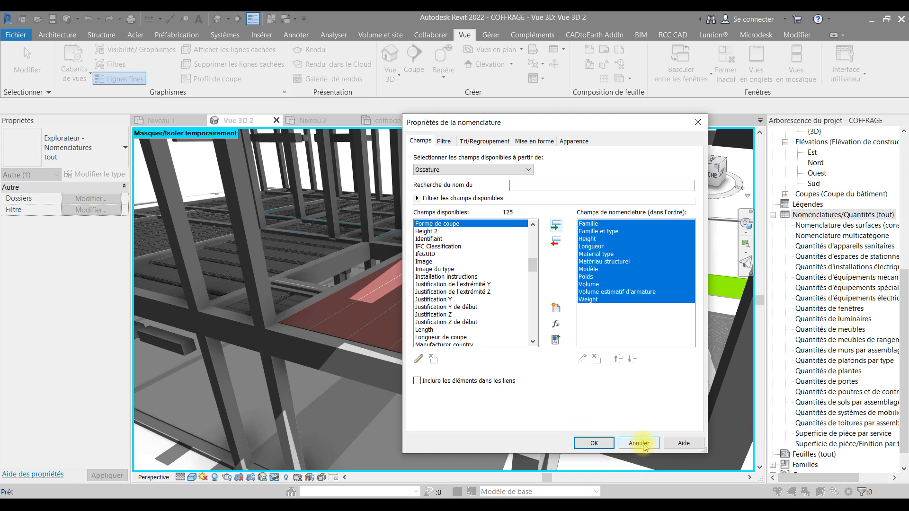
{"action": "left_click", "coordinate": [613, 446]}
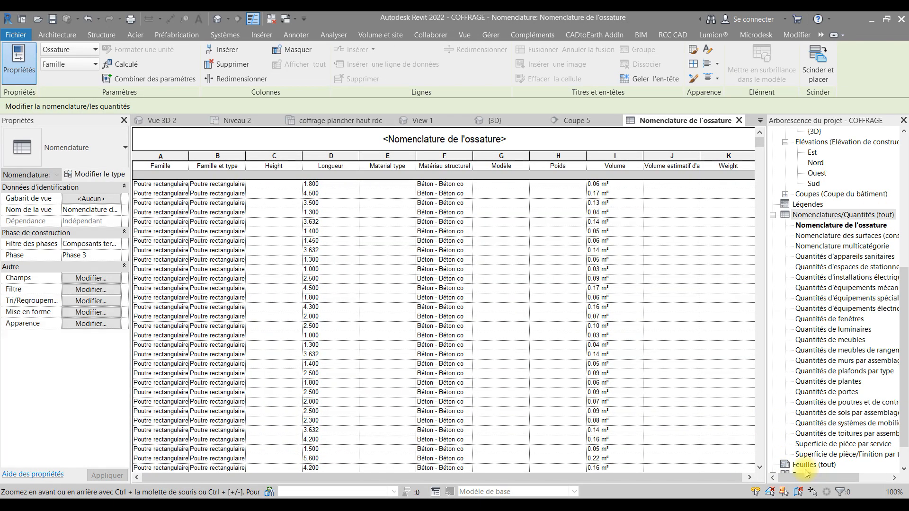
Examine the schedule's rows for the rectangular beams, Ytong beams and Ytong Plus blocks, including their lengths, volumes and weights
{"action": "scroll", "coordinate": [547, 310], "scroll_direction": "down", "scroll_amount": 1}
{"action": "scroll", "coordinate": [547, 310], "scroll_direction": "up", "scroll_amount": 1}
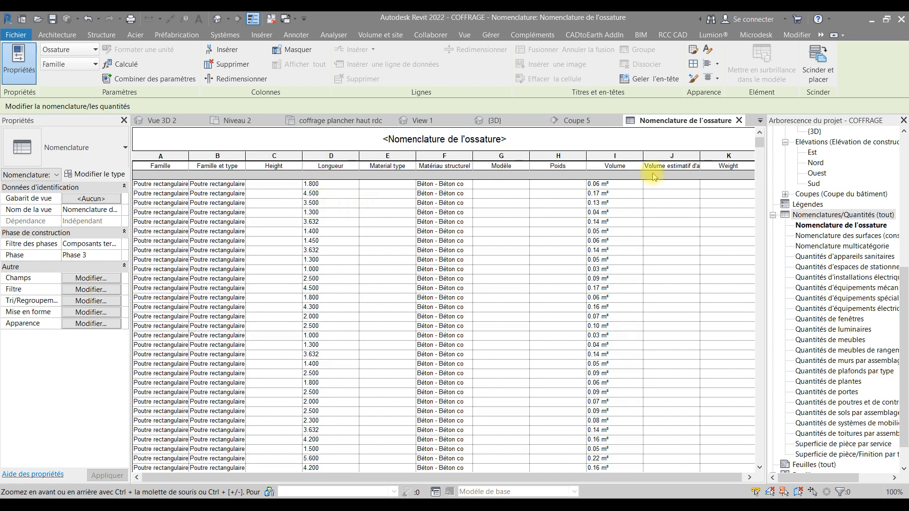
{"action": "scroll", "coordinate": [208, 218], "scroll_direction": "down", "scroll_amount": 10}
{"action": "left_click_drag", "start_coordinate": [760, 151], "coordinate": [761, 178]}
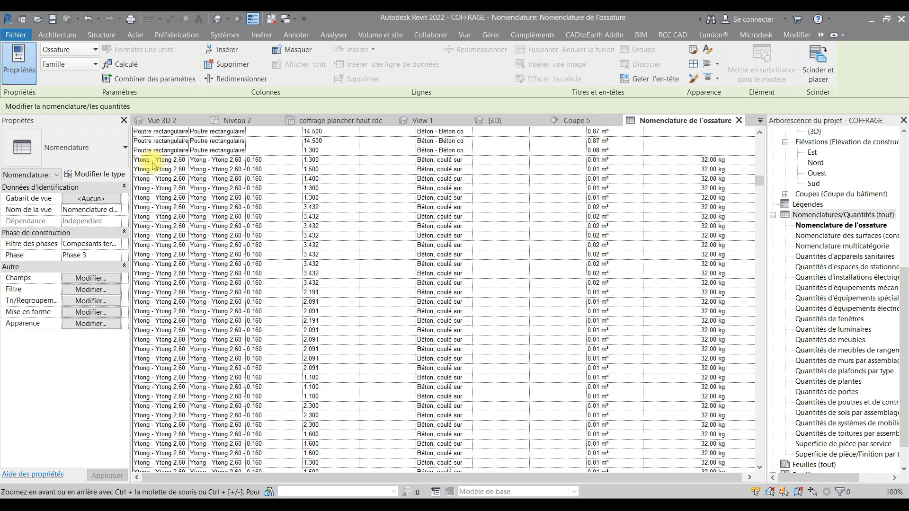
{"action": "left_click", "coordinate": [102, 34]}
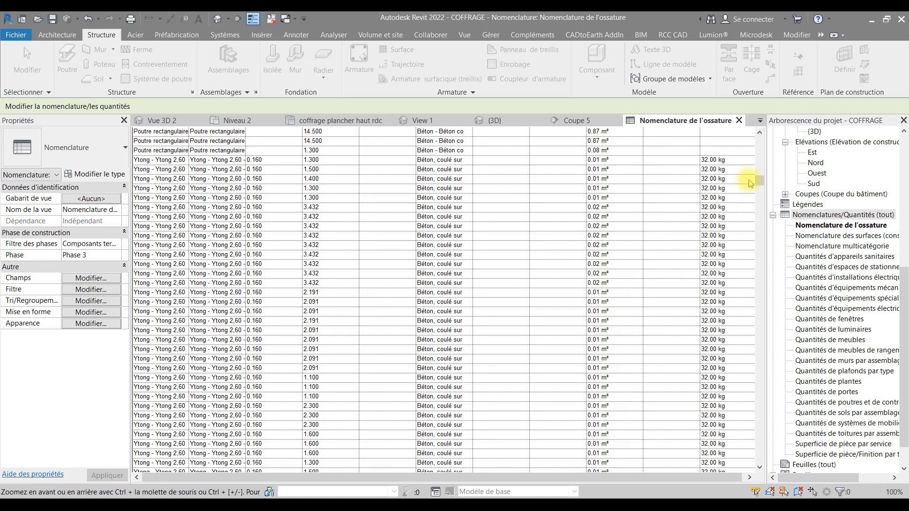
{"action": "left_click_drag", "start_coordinate": [758, 180], "coordinate": [759, 277]}
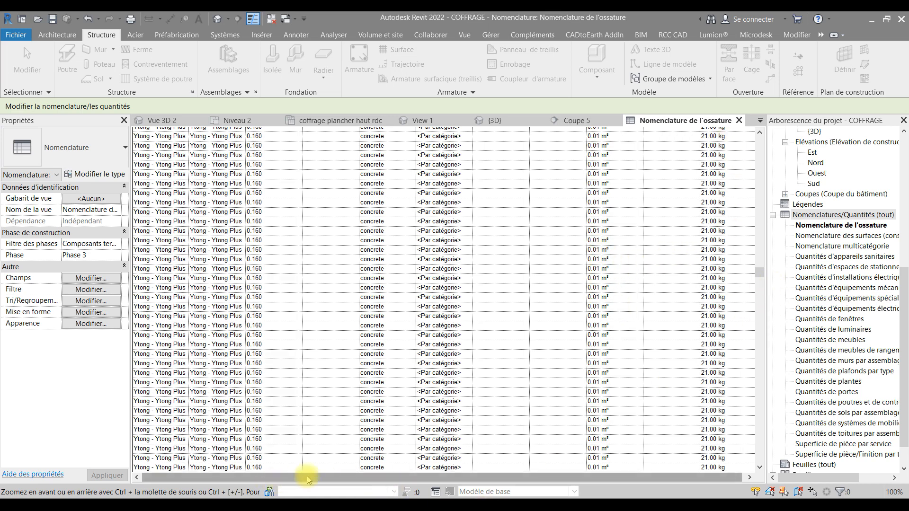
{"action": "left_click_drag", "start_coordinate": [757, 274], "coordinate": [771, 181]}
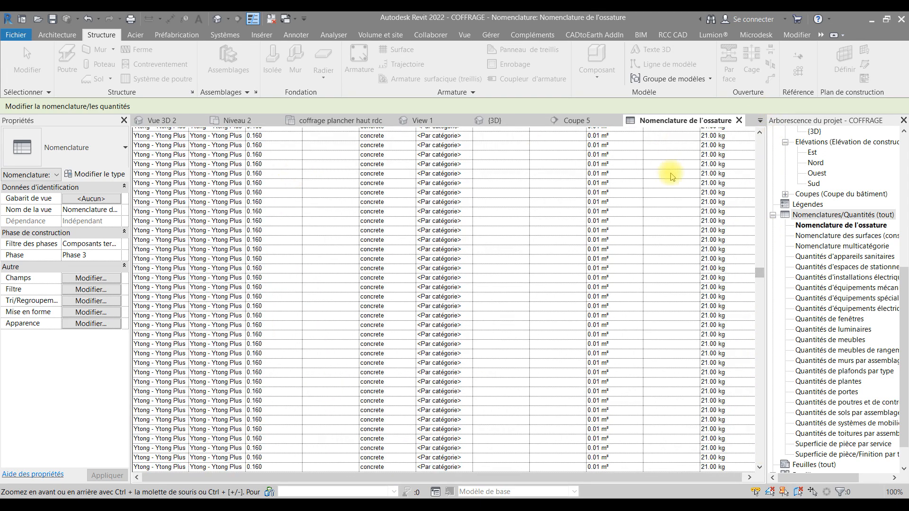
{"action": "left_click_drag", "start_coordinate": [760, 270], "coordinate": [758, 142]}
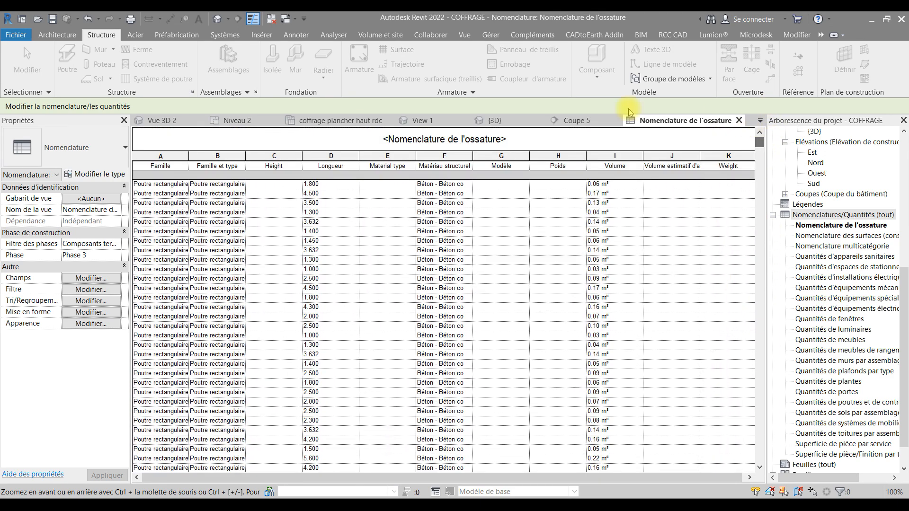
Add a schedule filter requiring Famille et type to equal (égal) the Poutre rectangulaire type
{"action": "left_click", "coordinate": [100, 279]}
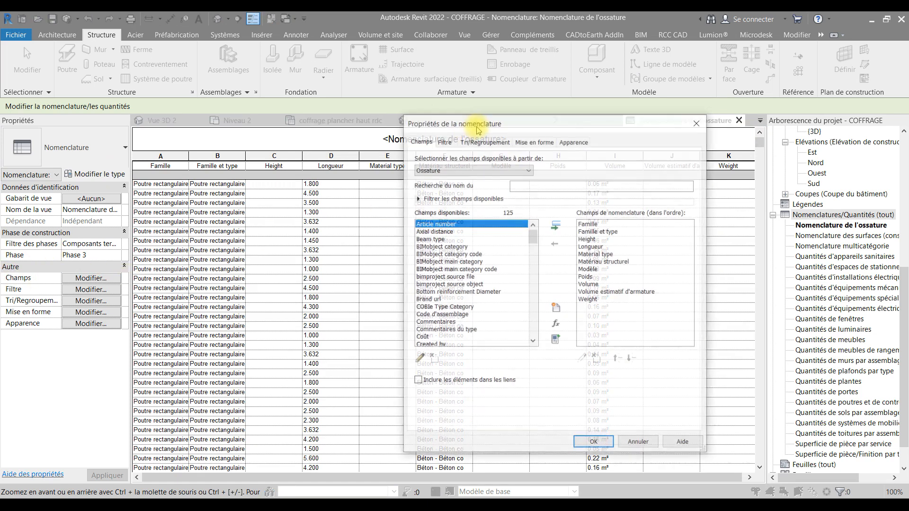
{"action": "left_click", "coordinate": [468, 170]}
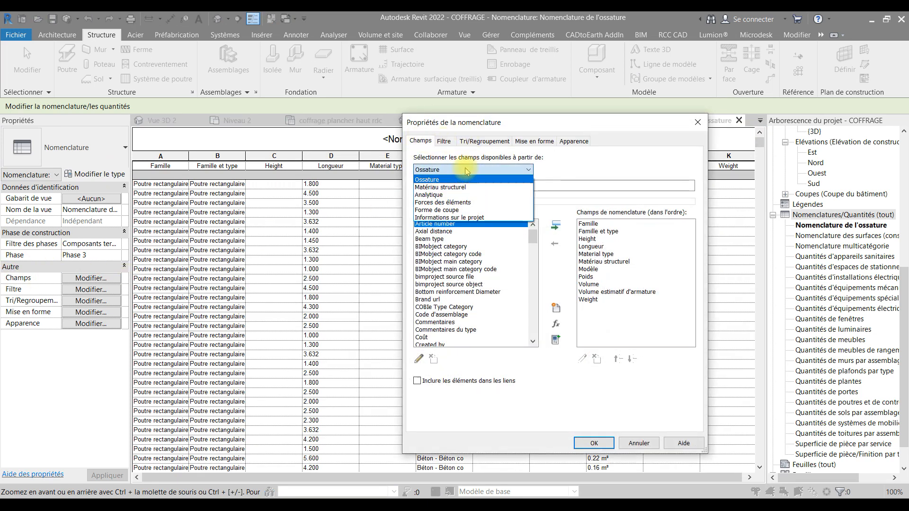
{"action": "left_click", "coordinate": [445, 142]}
{"action": "left_click", "coordinate": [445, 142]}
{"action": "left_click", "coordinate": [492, 160]}
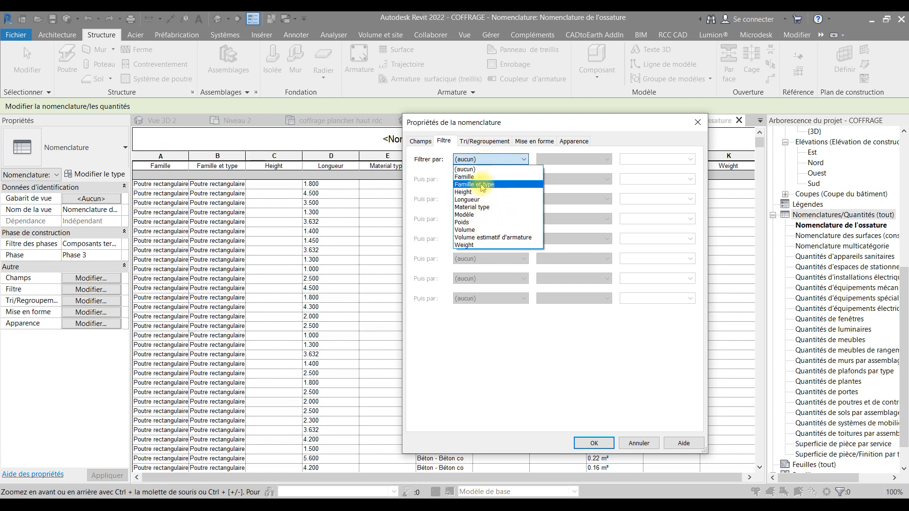
{"action": "left_click", "coordinate": [488, 185]}
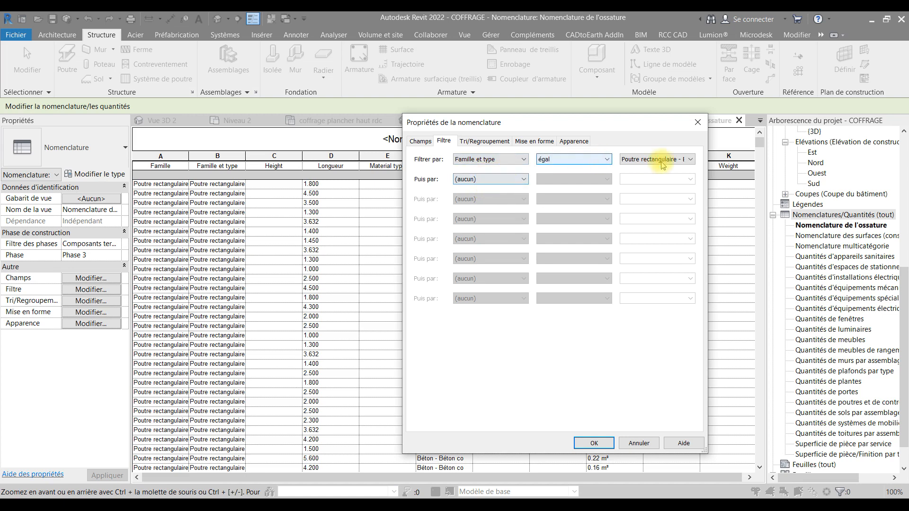
Add three more filter conditions on Longueur, Poids and Volume, each using égal
{"action": "left_click", "coordinate": [480, 180]}
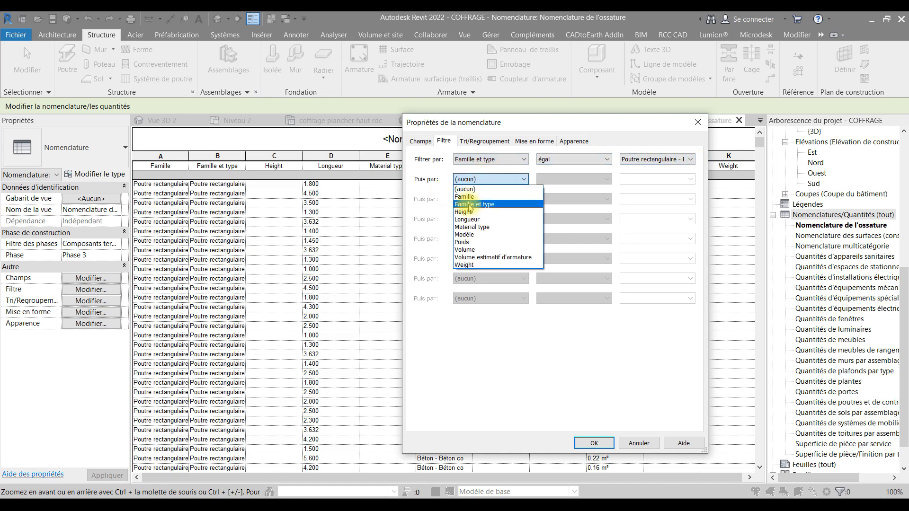
{"action": "left_click", "coordinate": [480, 220]}
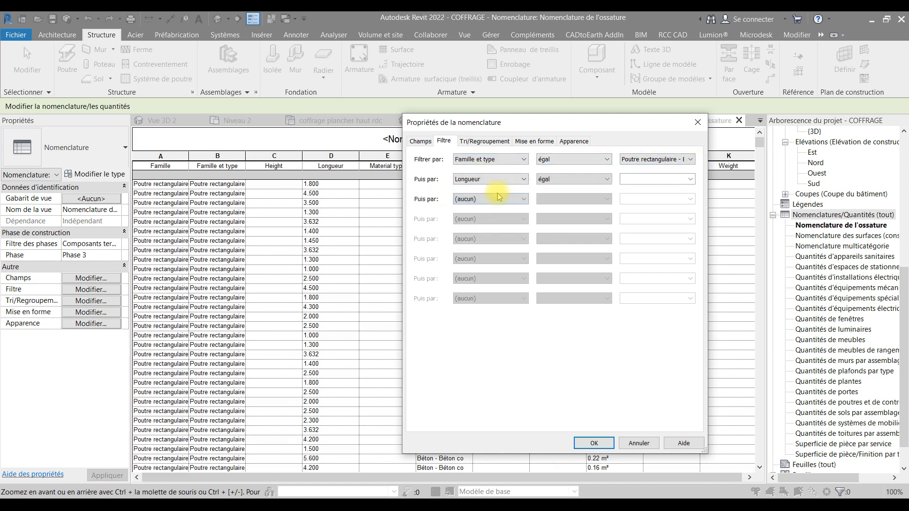
{"action": "left_click", "coordinate": [490, 199]}
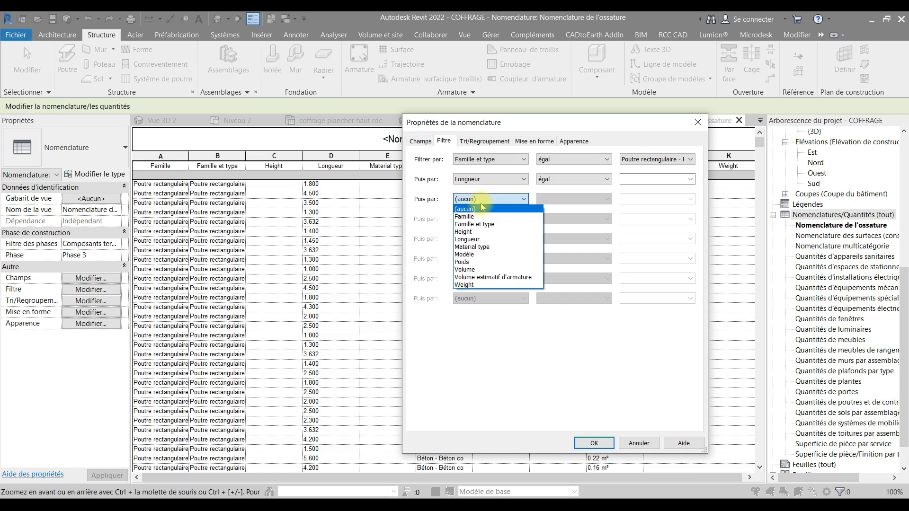
{"action": "left_click", "coordinate": [485, 262]}
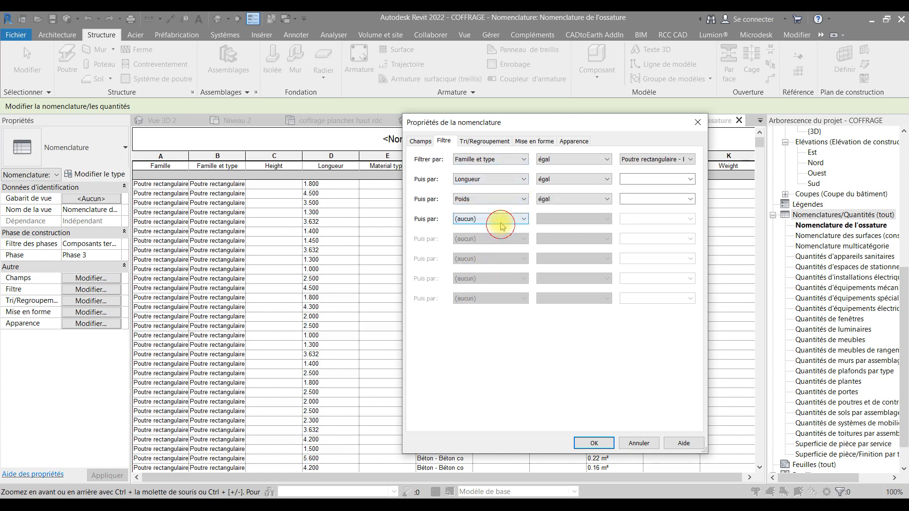
{"action": "left_click", "coordinate": [502, 223]}
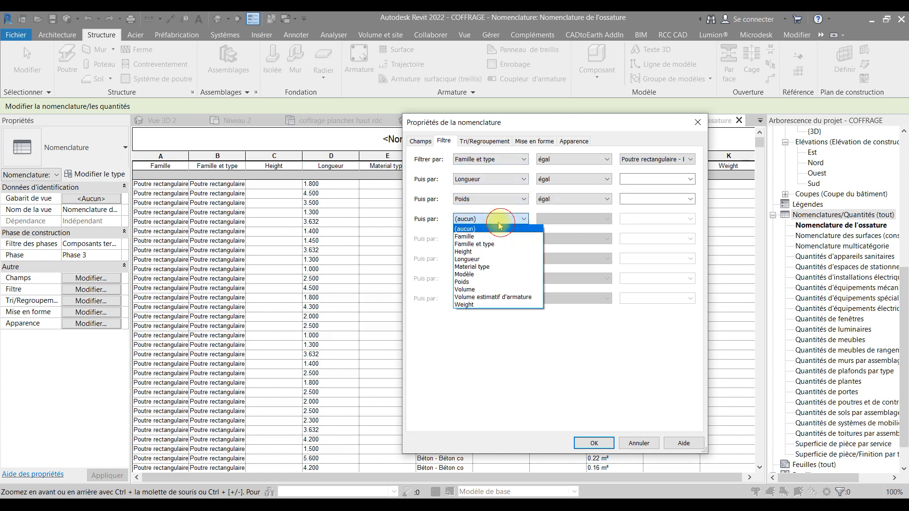
{"action": "left_click", "coordinate": [479, 289]}
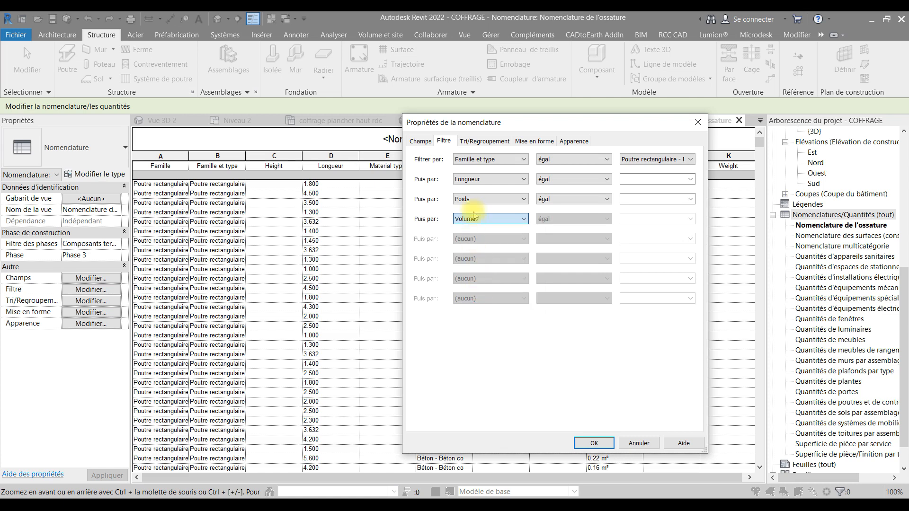
Try to apply the schedule filter with the Longueur, Poids and Volume condition values left blank
{"action": "left_click", "coordinate": [691, 179]}
{"action": "left_click", "coordinate": [691, 179]}
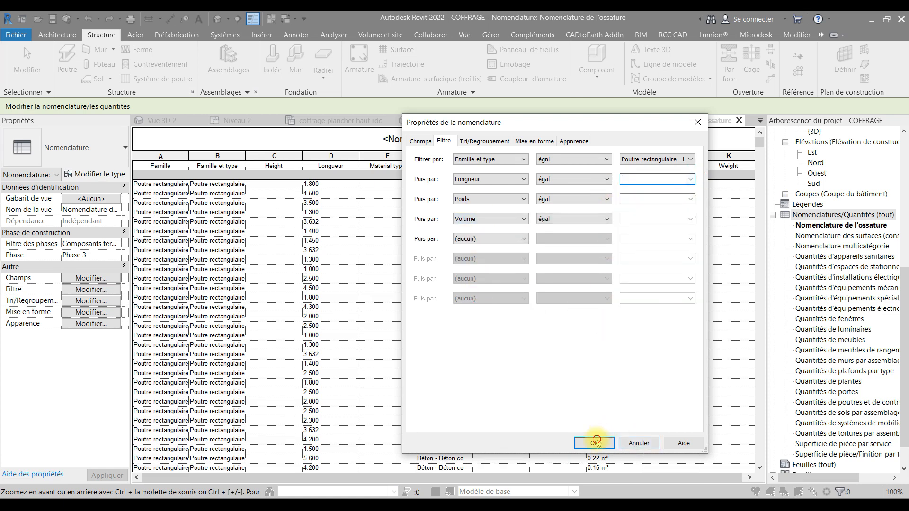
{"action": "left_click", "coordinate": [594, 443]}
{"action": "left_click", "coordinate": [526, 269]}
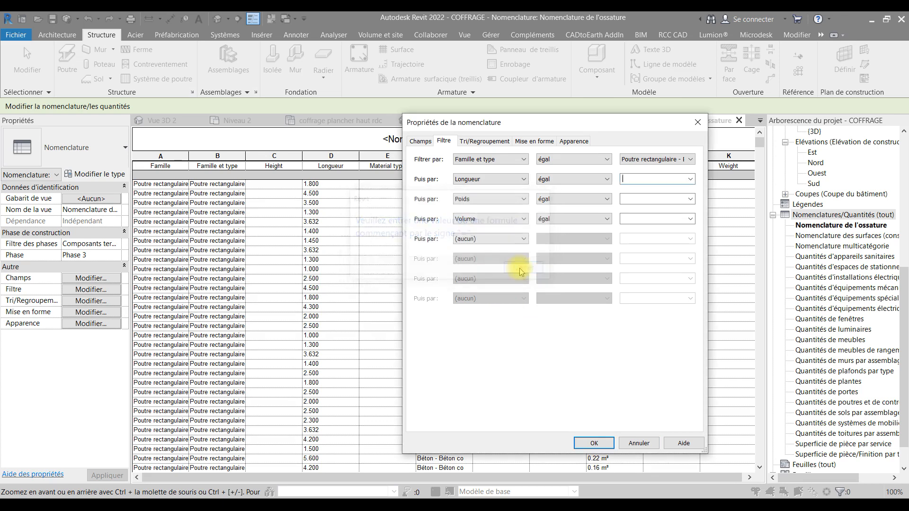
Examine the values and comparison operators available for the Famille et type and Longueur filter conditions
{"action": "left_click", "coordinate": [691, 180]}
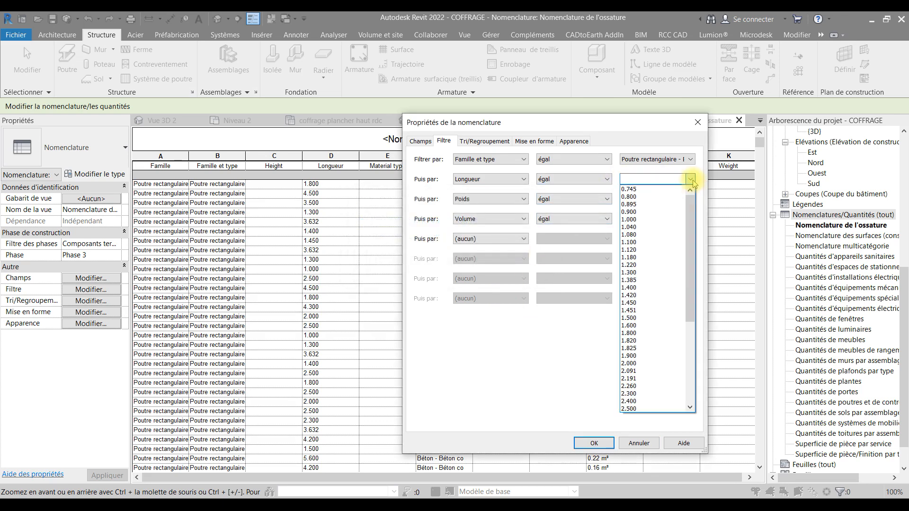
{"action": "scroll", "coordinate": [649, 214], "scroll_direction": "down", "scroll_amount": 8}
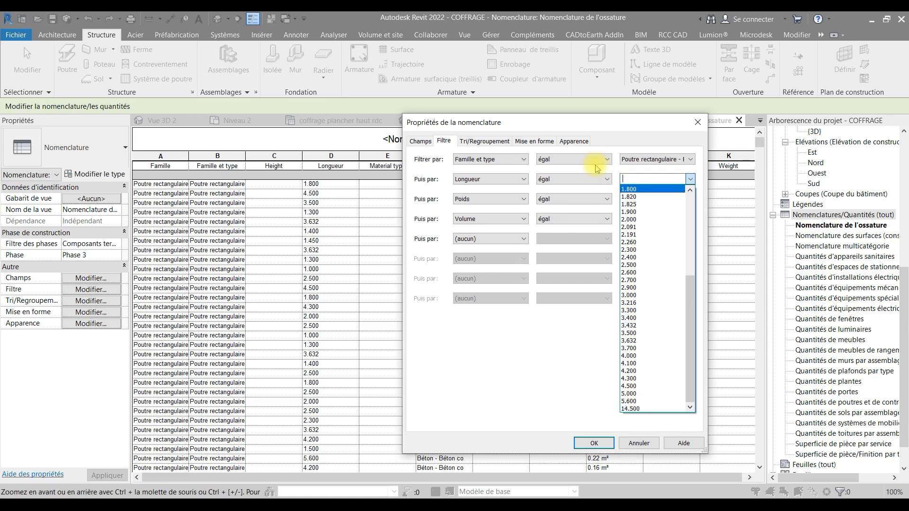
{"action": "left_click", "coordinate": [607, 159]}
{"action": "left_click", "coordinate": [683, 160]}
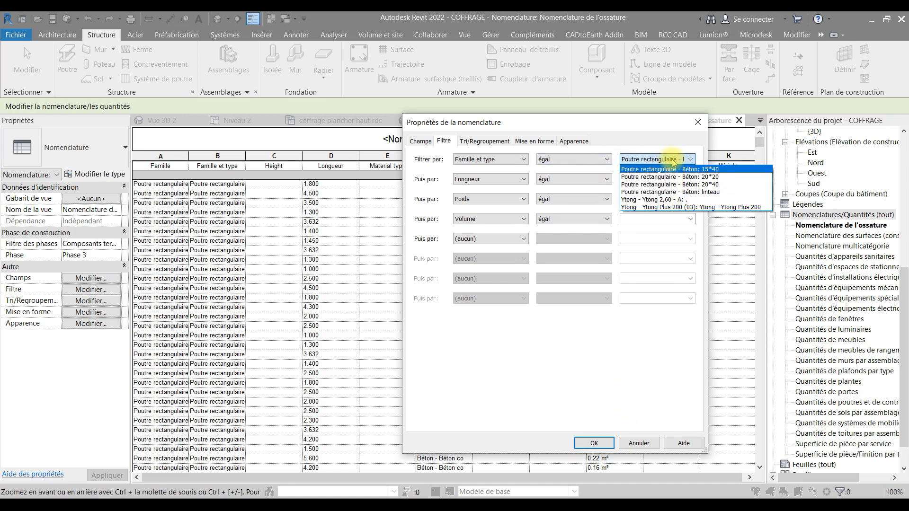
{"action": "left_click", "coordinate": [676, 160]}
{"action": "left_click", "coordinate": [572, 160]}
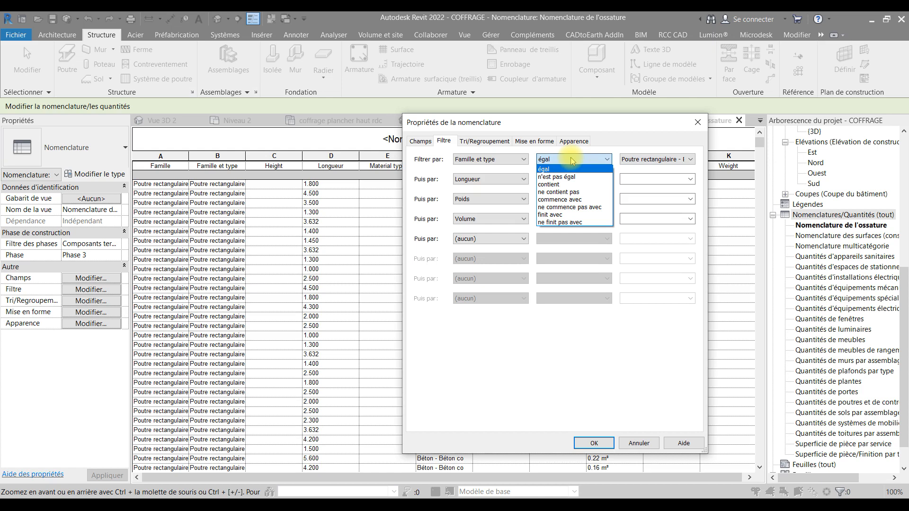
{"action": "left_click", "coordinate": [594, 159]}
{"action": "left_click", "coordinate": [594, 160]}
{"action": "left_click", "coordinate": [573, 169]}
{"action": "left_click", "coordinate": [573, 180]}
{"action": "left_click", "coordinate": [574, 182]}
{"action": "left_click", "coordinate": [659, 179]}
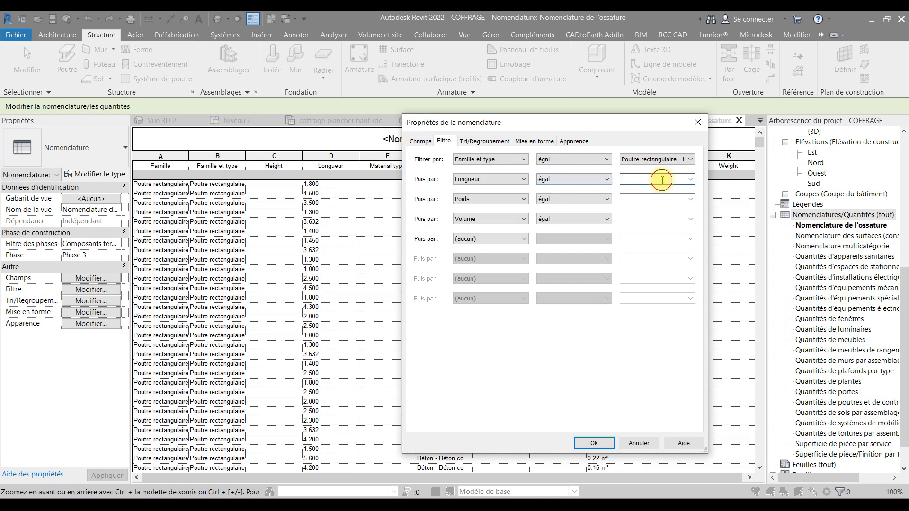
{"action": "left_click", "coordinate": [558, 180]}
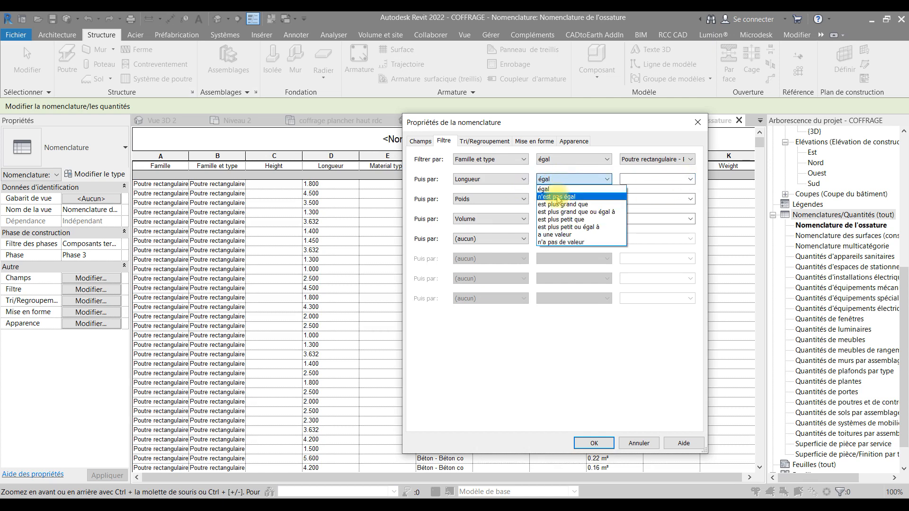
{"action": "left_click", "coordinate": [547, 189]}
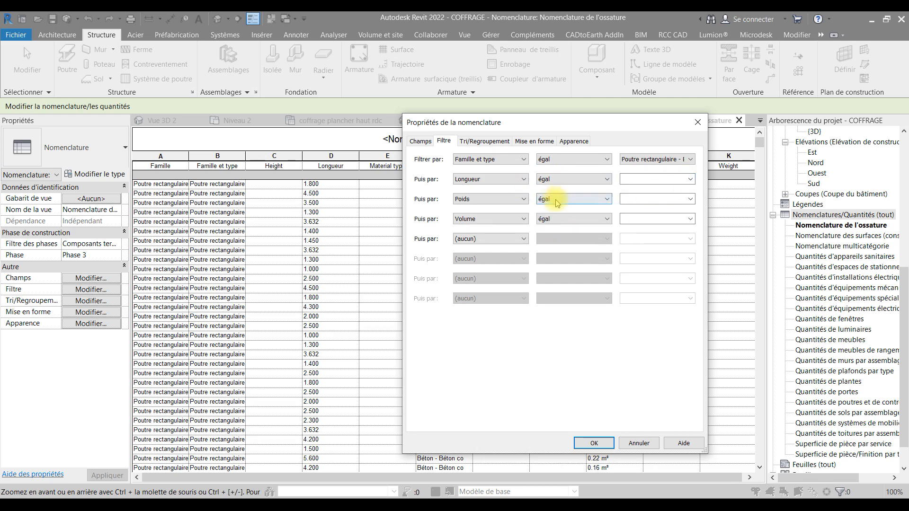
Remove the Volume, Poids and Longueur filter conditions by resetting each one to (aucun)
{"action": "left_click", "coordinate": [487, 218]}
{"action": "left_click", "coordinate": [473, 226]}
{"action": "left_click", "coordinate": [480, 199]}
{"action": "left_click", "coordinate": [466, 209]}
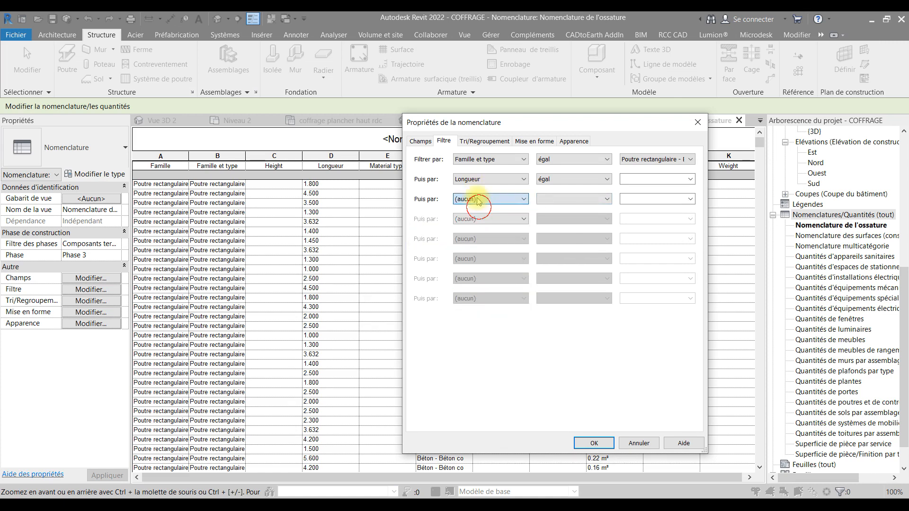
{"action": "left_click", "coordinate": [473, 179]}
{"action": "left_click", "coordinate": [471, 190]}
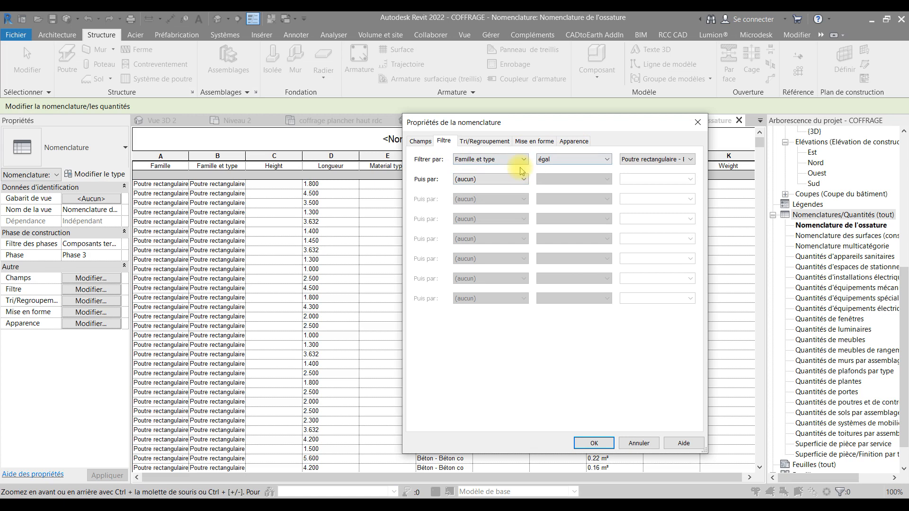
Sort the schedule by Famille and apply the schedule properties
{"action": "left_click", "coordinate": [484, 141]}
{"action": "left_click", "coordinate": [516, 159]}
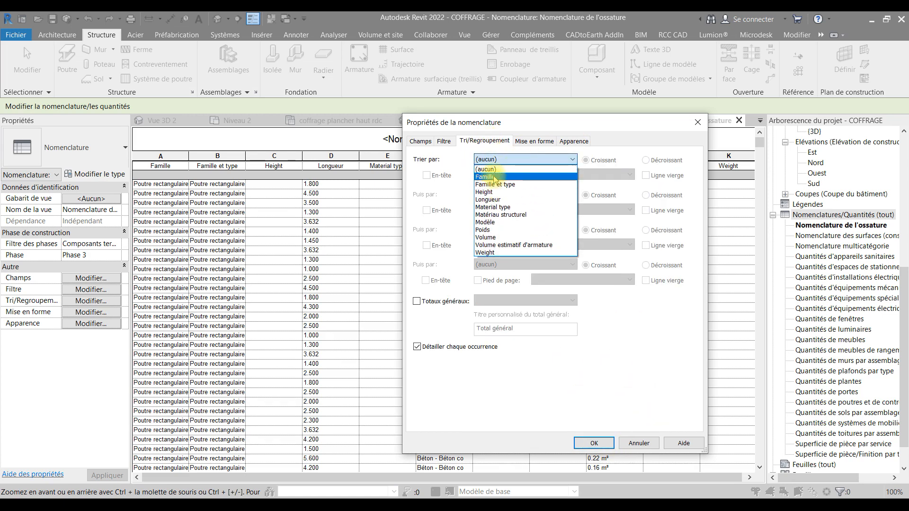
{"action": "left_click", "coordinate": [492, 176]}
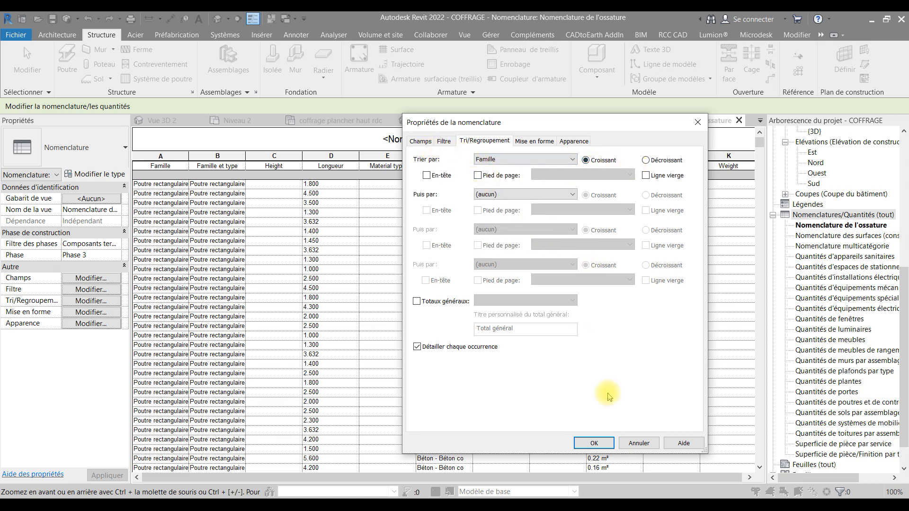
{"action": "left_click", "coordinate": [604, 443]}
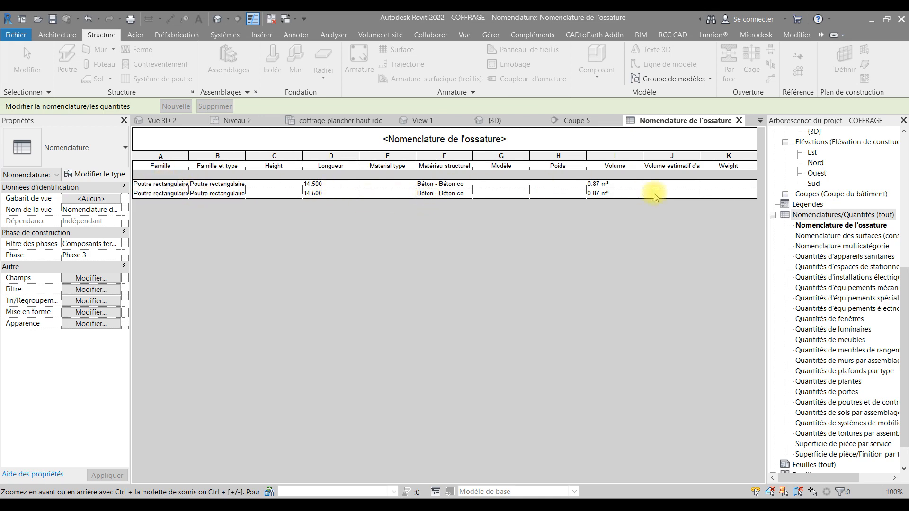
Reset the schedule's sorting criterion to (aucun) and apply it
{"action": "left_click", "coordinate": [91, 278]}
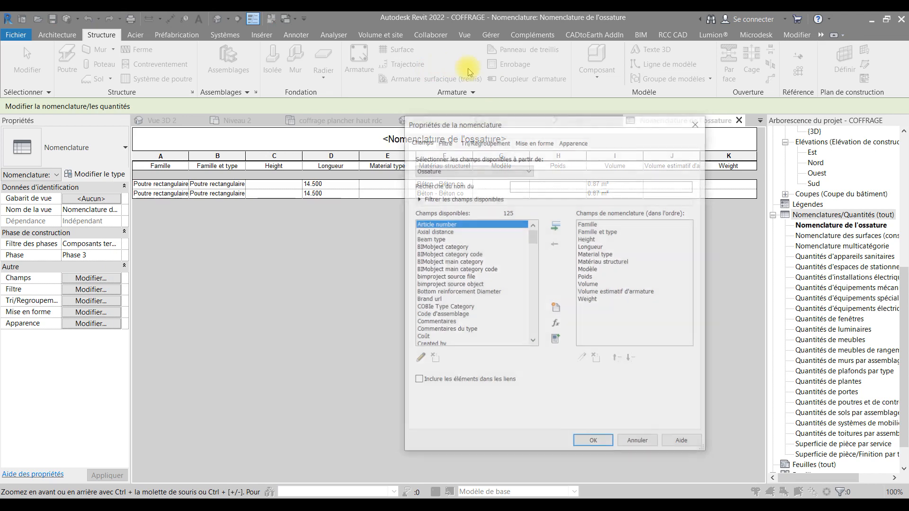
{"action": "left_click", "coordinate": [478, 141]}
{"action": "left_click", "coordinate": [504, 160]}
{"action": "left_click", "coordinate": [488, 171]}
{"action": "left_click", "coordinate": [593, 444]}
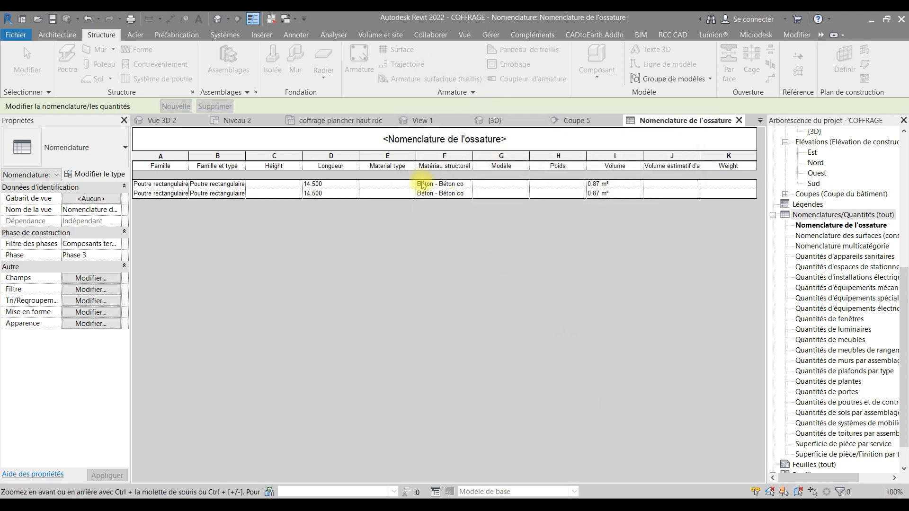
Filter the schedule by Famille equal (égal) to Poutre rectangulaire - Béton instead of by Famille et type, and check the listed rows
{"action": "left_click", "coordinate": [91, 278]}
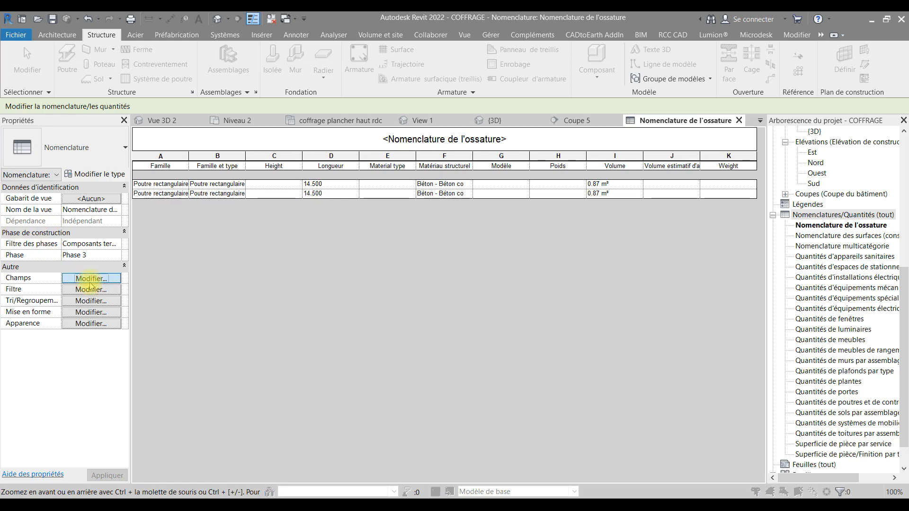
{"action": "left_click", "coordinate": [444, 141]}
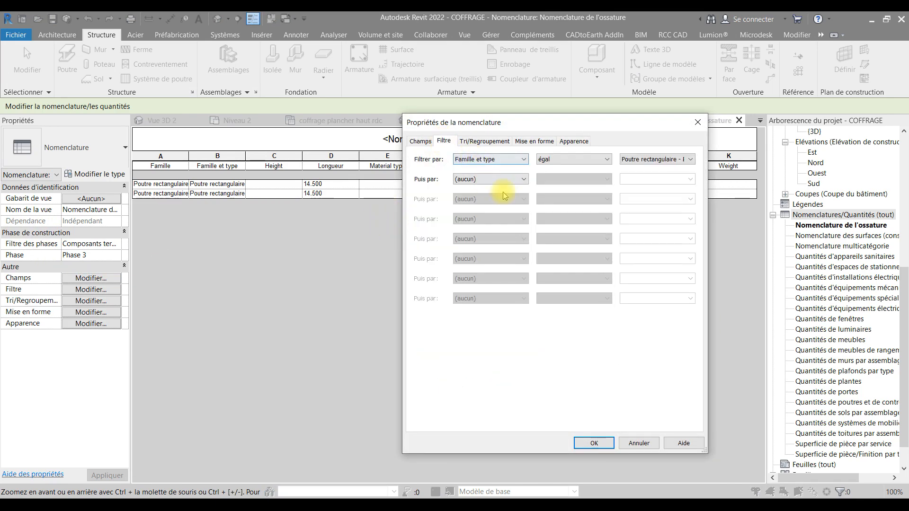
{"action": "left_click", "coordinate": [512, 160]}
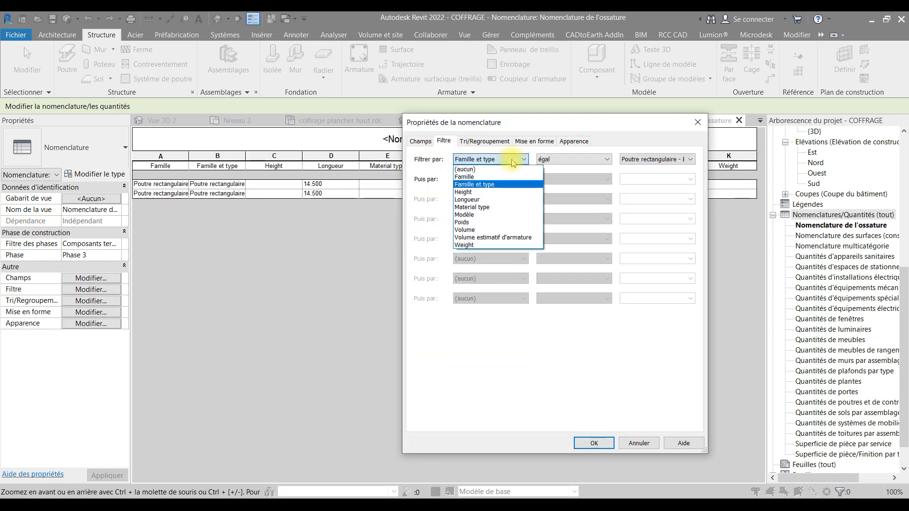
{"action": "left_click", "coordinate": [478, 178]}
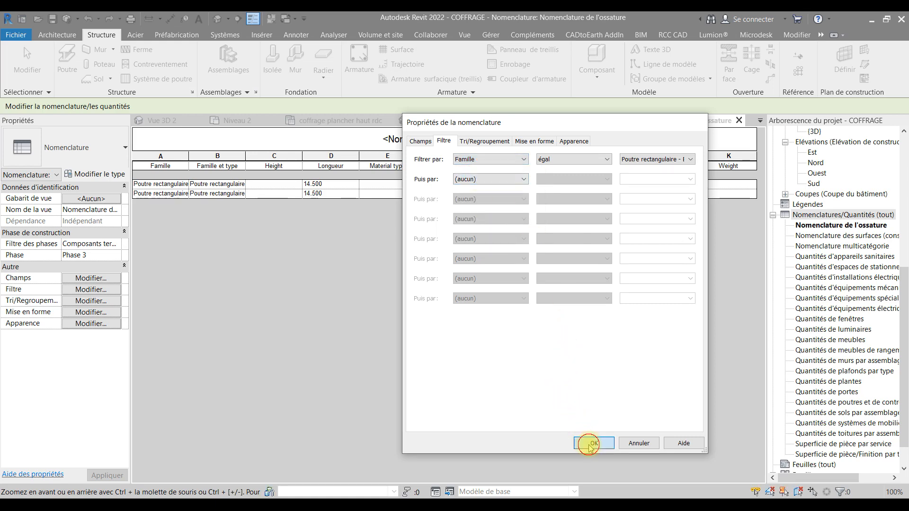
{"action": "left_click", "coordinate": [591, 442]}
{"action": "scroll", "coordinate": [265, 235], "scroll_direction": "down", "scroll_amount": 5}
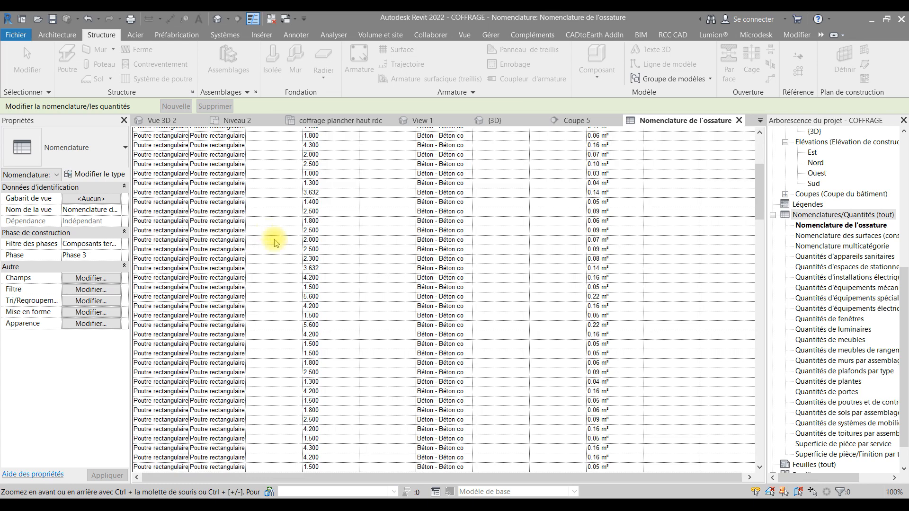
{"action": "left_click_drag", "start_coordinate": [761, 234], "coordinate": [753, 170]}
Review the schedule's filter, formatting, appearance and sorting settings in its properties, leaving them as they are
{"action": "left_click", "coordinate": [88, 279]}
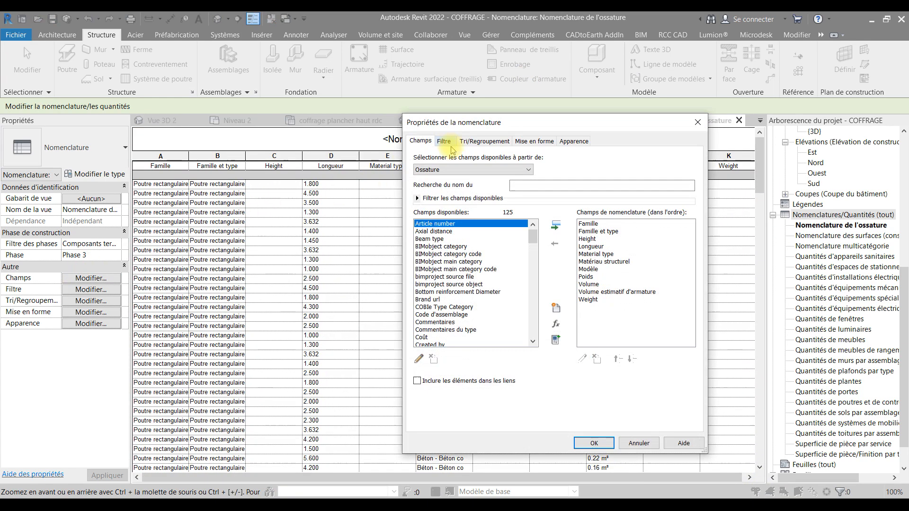
{"action": "left_click_drag", "start_coordinate": [427, 123], "coordinate": [441, 132]}
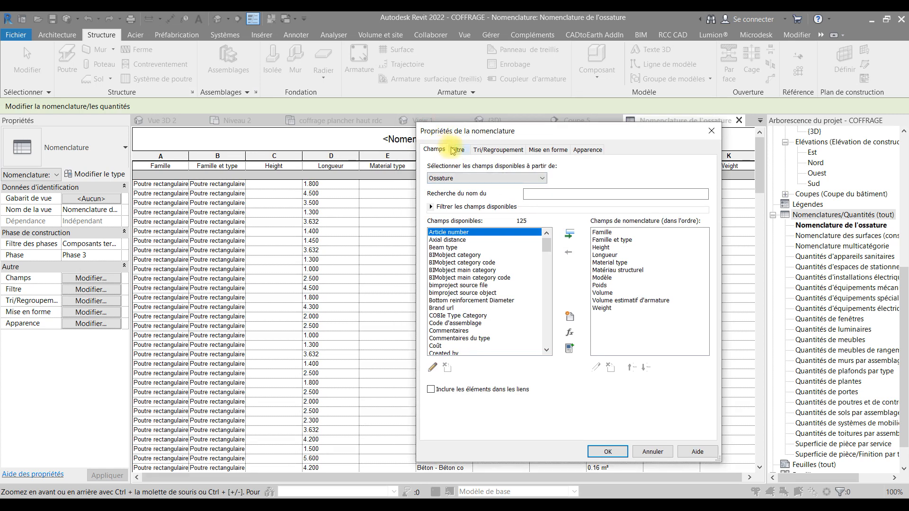
{"action": "left_click", "coordinate": [458, 151]}
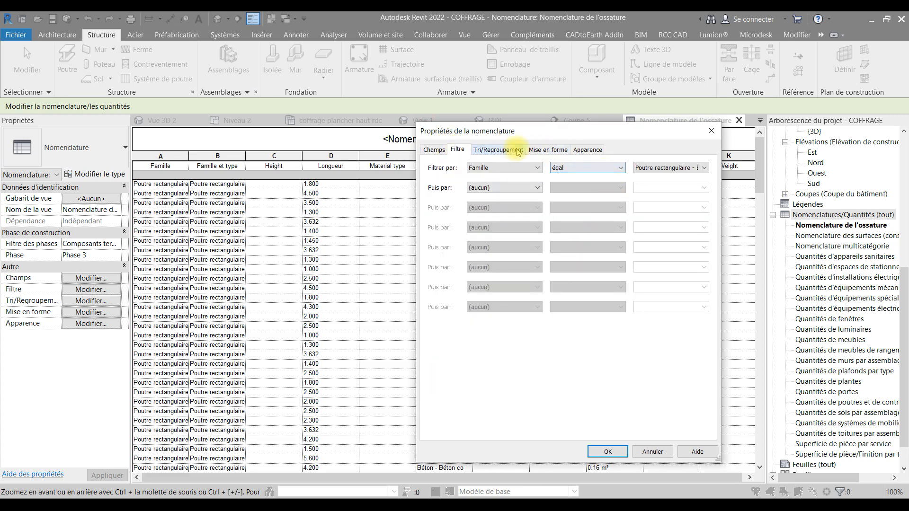
{"action": "left_click", "coordinate": [548, 151]}
{"action": "left_click", "coordinate": [587, 150]}
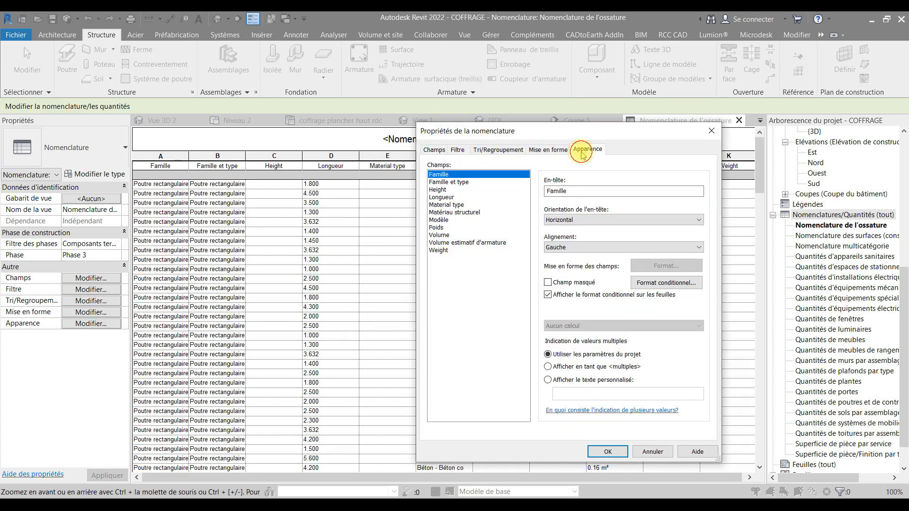
{"action": "left_click", "coordinate": [479, 151]}
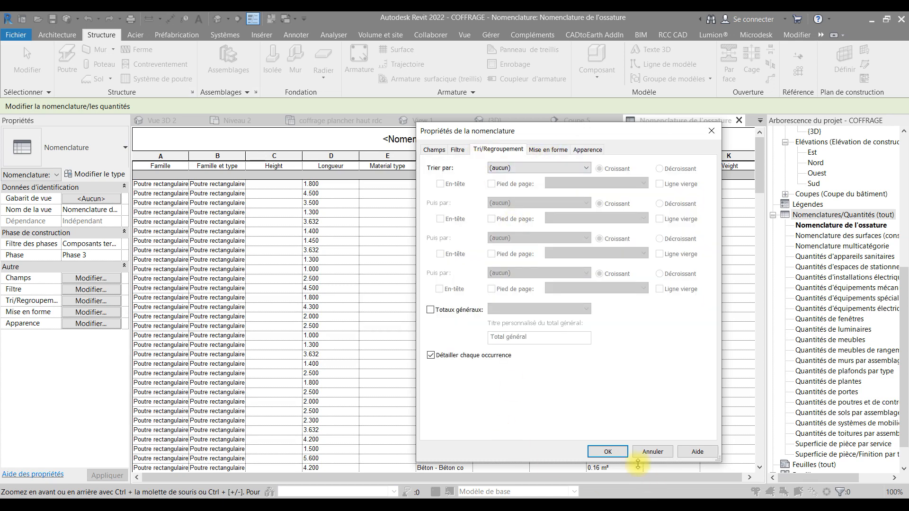
{"action": "left_click", "coordinate": [604, 453]}
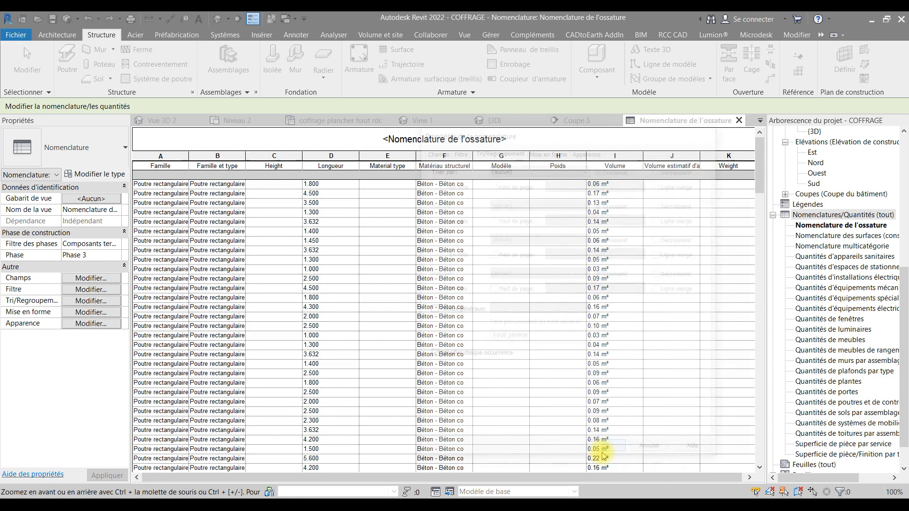
Look through the filtered beam rows' lengths and volumes, and return to the Vue 3D 2 view
{"action": "scroll", "coordinate": [452, 310], "scroll_direction": "down", "scroll_amount": 10}
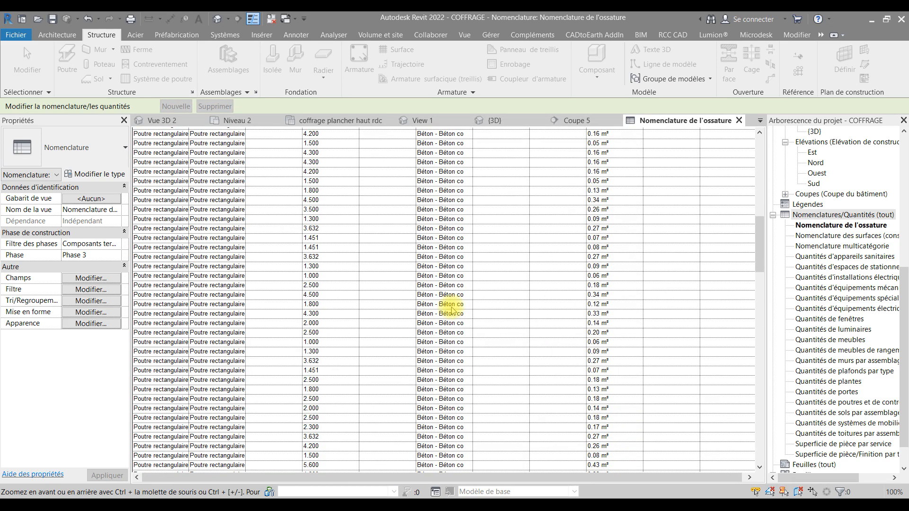
{"action": "scroll", "coordinate": [341, 292], "scroll_direction": "down", "scroll_amount": 6}
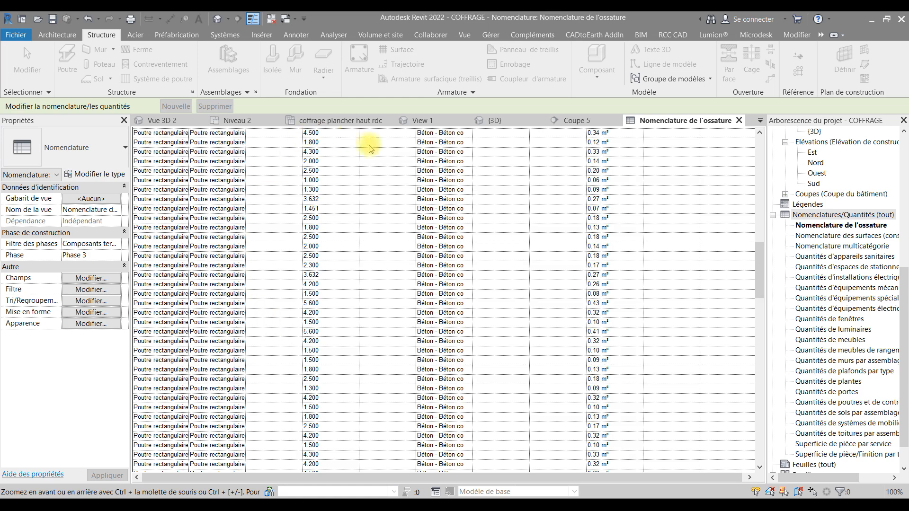
{"action": "scroll", "coordinate": [449, 326], "scroll_direction": "up", "scroll_amount": 15}
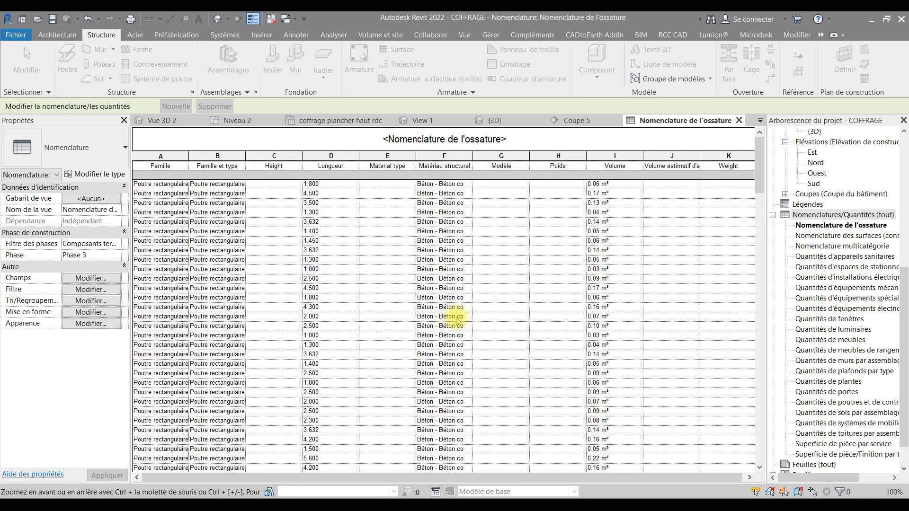
{"action": "left_click", "coordinate": [176, 119]}
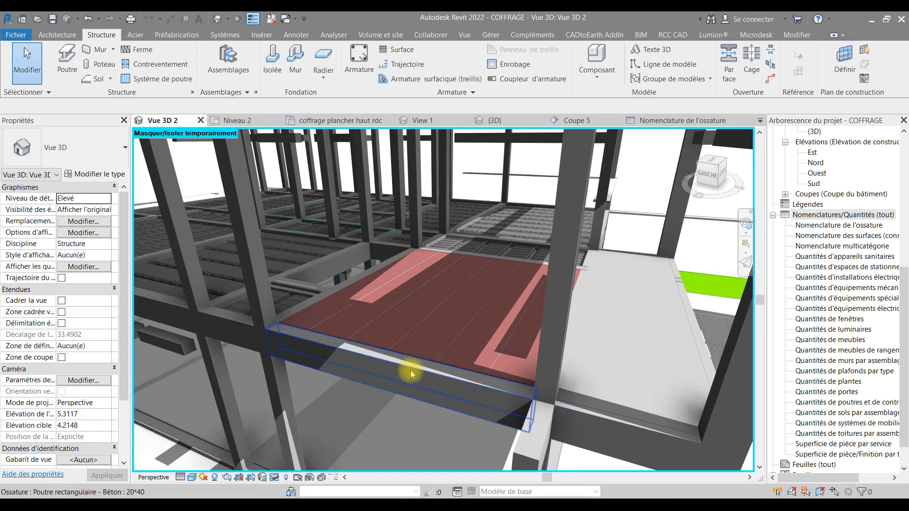